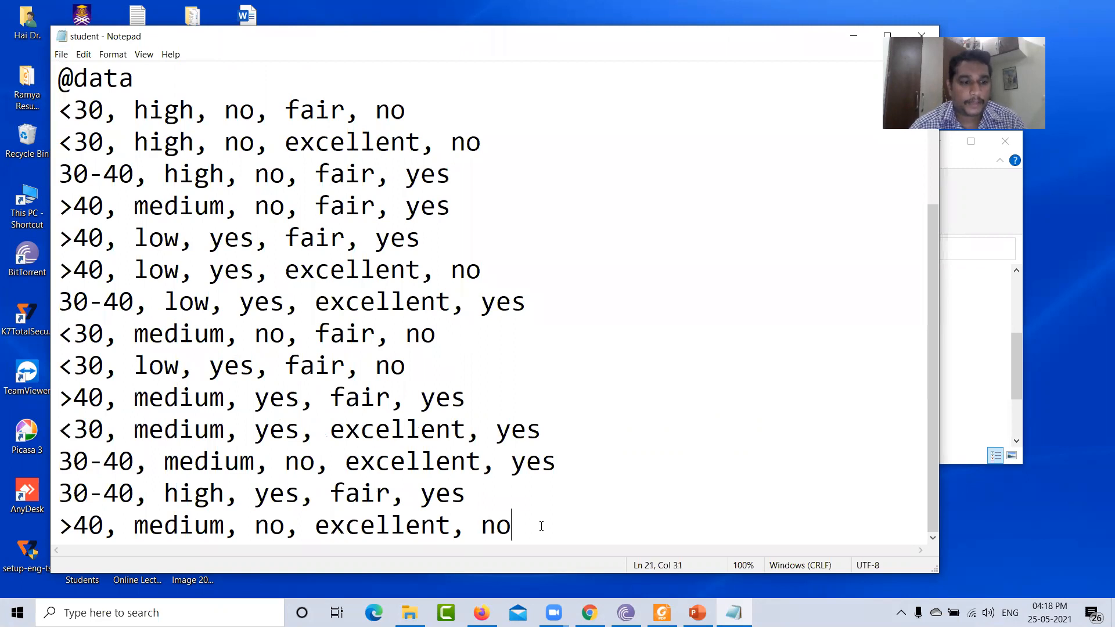
- Review the student ARFF file's relation, attribute declarations and data rows
{"action": "key", "text": "ctrl+a"}
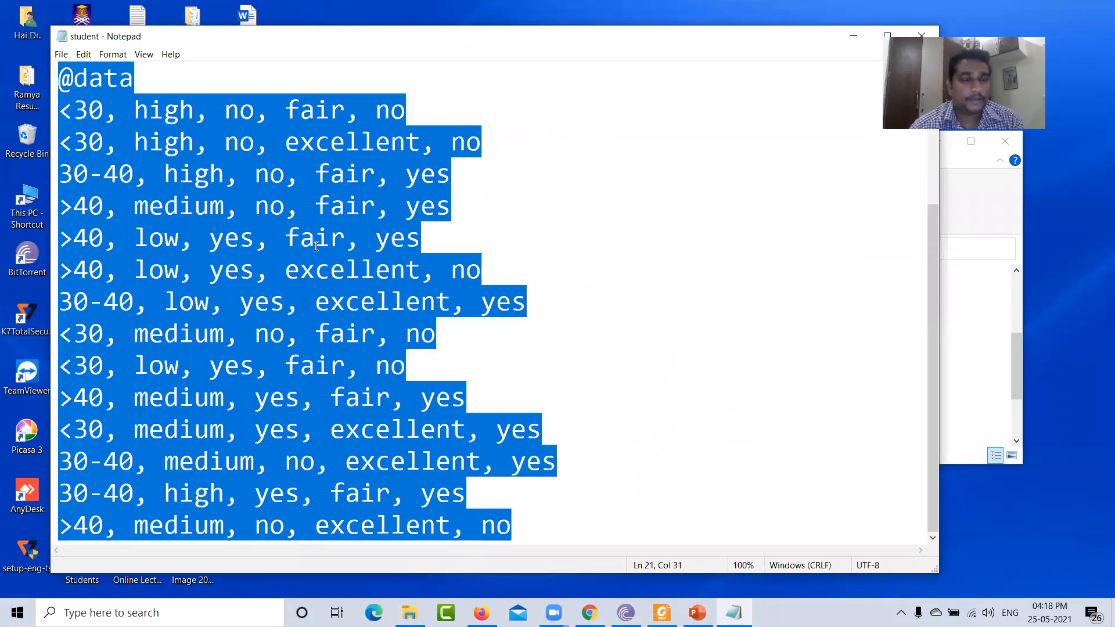
{"action": "left_click", "coordinate": [662, 306]}
{"action": "scroll", "coordinate": [524, 347], "scroll_direction": "up", "scroll_amount": 2}
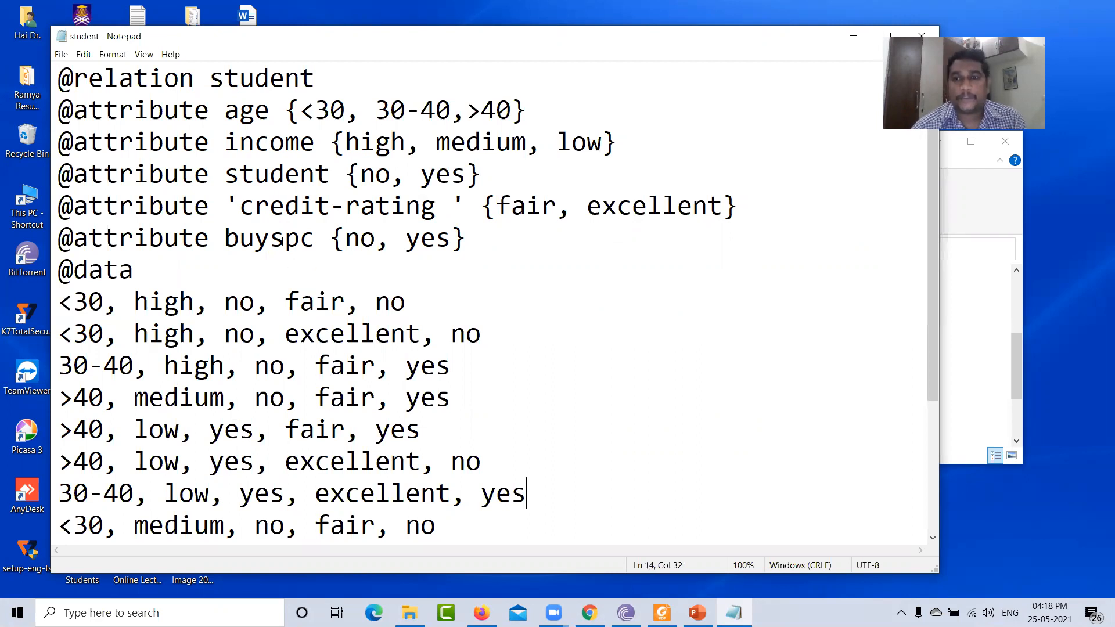
{"action": "scroll", "coordinate": [297, 356], "scroll_direction": "down", "scroll_amount": 2}
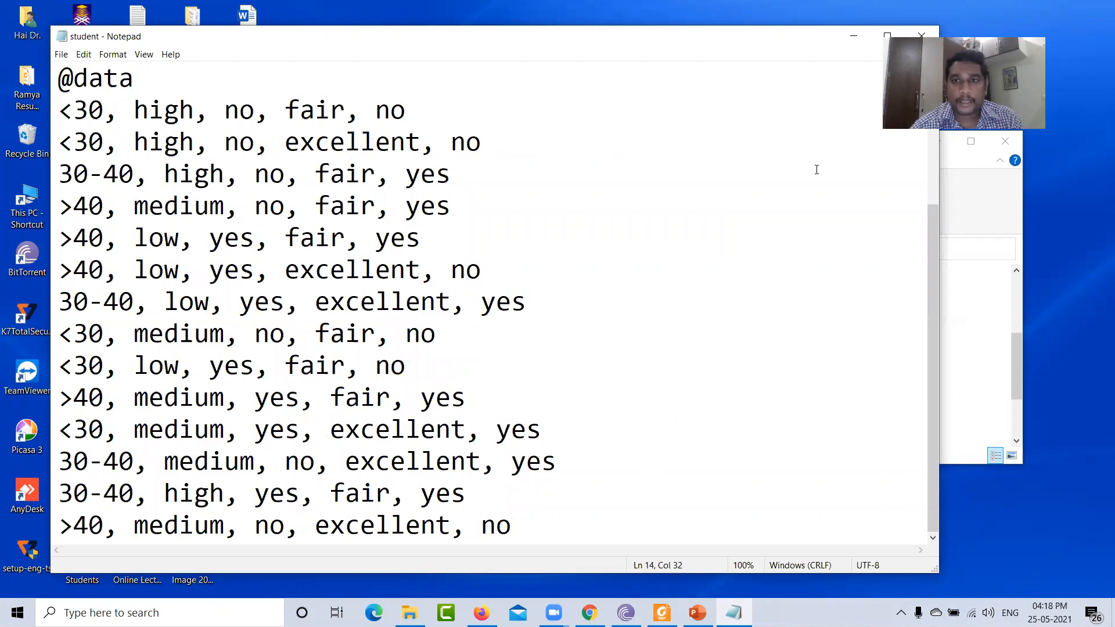
- Close the Notepad file and maximize the Weka Explorer window
{"action": "left_click_drag", "start_coordinate": [647, 42], "coordinate": [510, 49]}
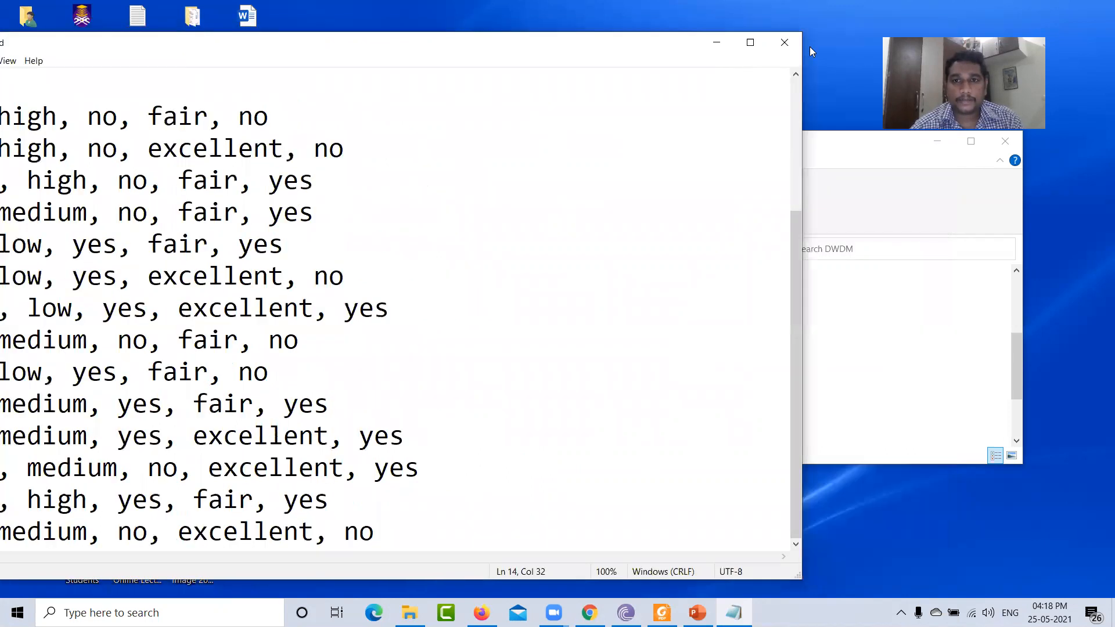
{"action": "left_click", "coordinate": [785, 42]}
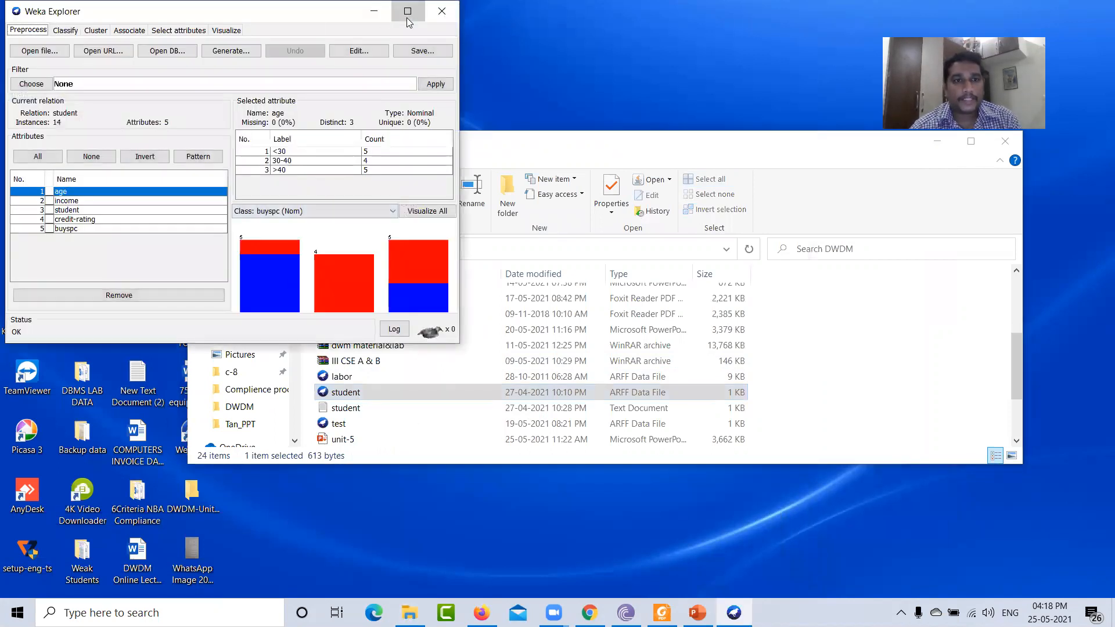
{"action": "left_click", "coordinate": [407, 12]}
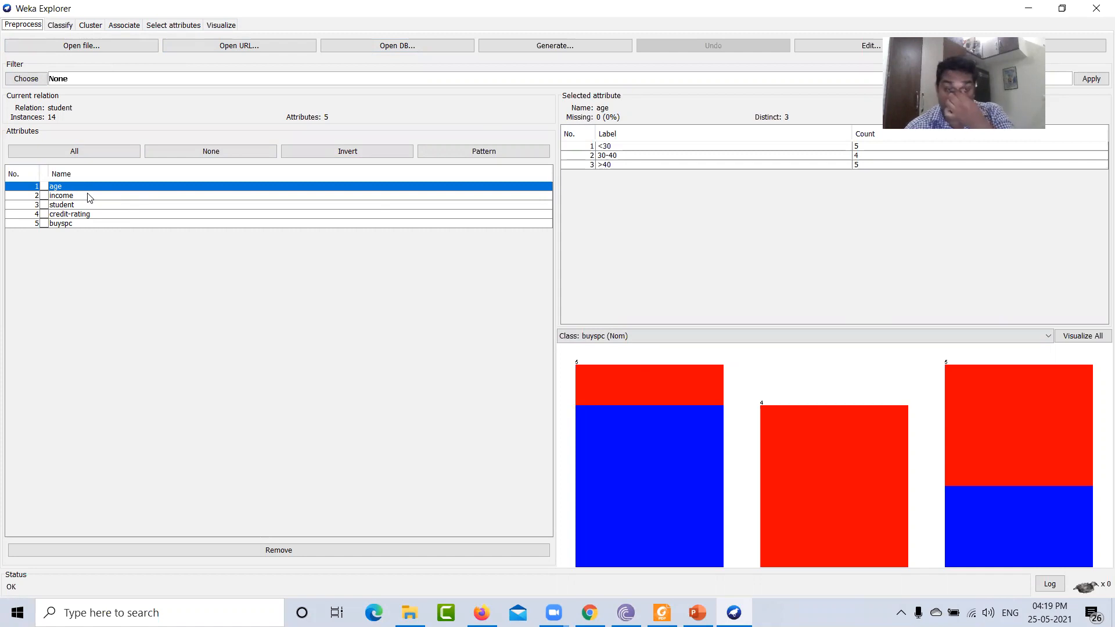
{"action": "left_click", "coordinate": [26, 79]}
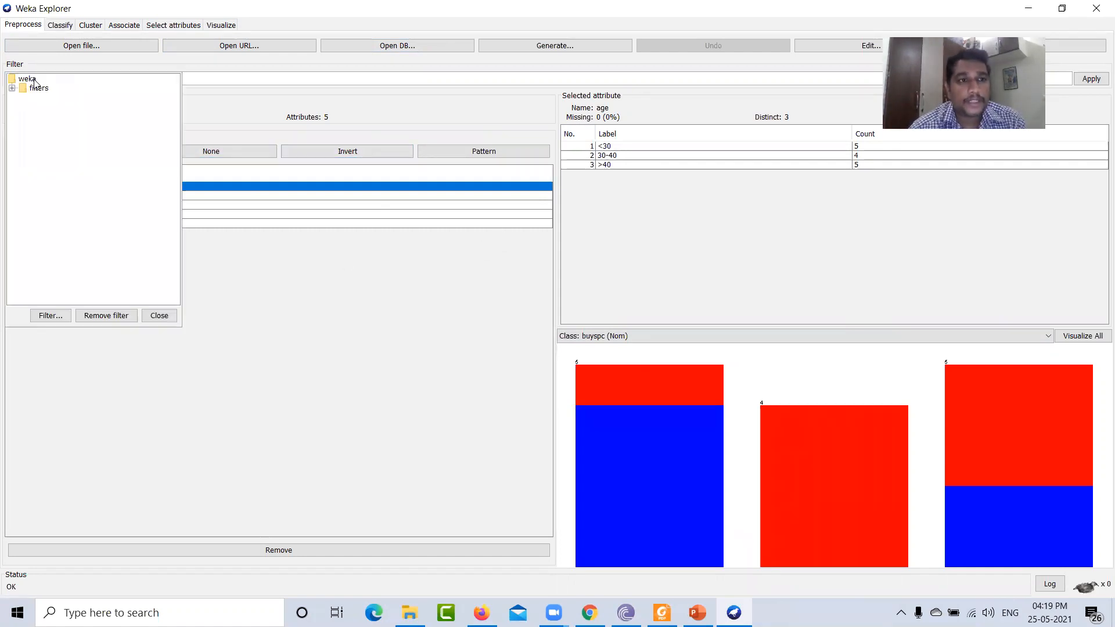
{"action": "left_click", "coordinate": [12, 88]}
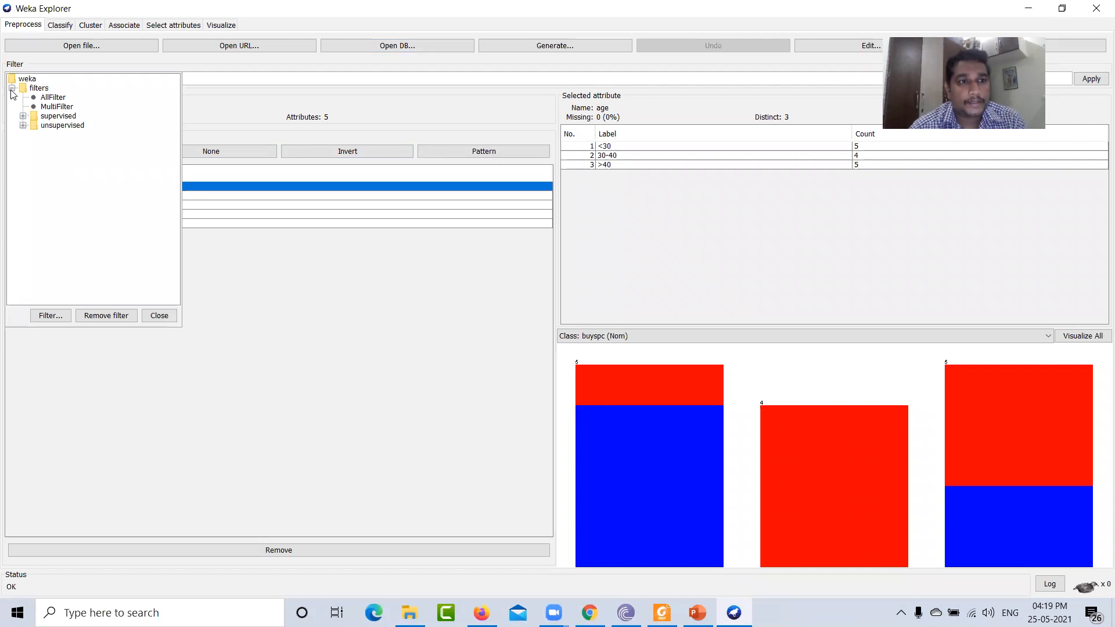
{"action": "left_click", "coordinate": [385, 293]}
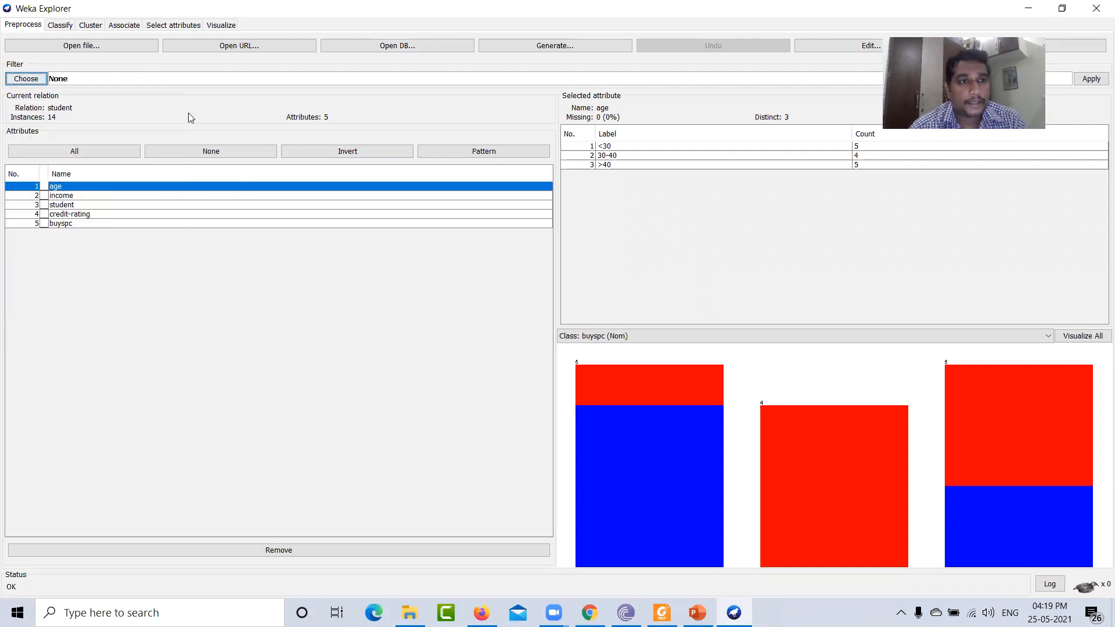
- Open the Classify tab and select cross-validation with 10 folds as the test option
{"action": "left_click", "coordinate": [61, 26]}
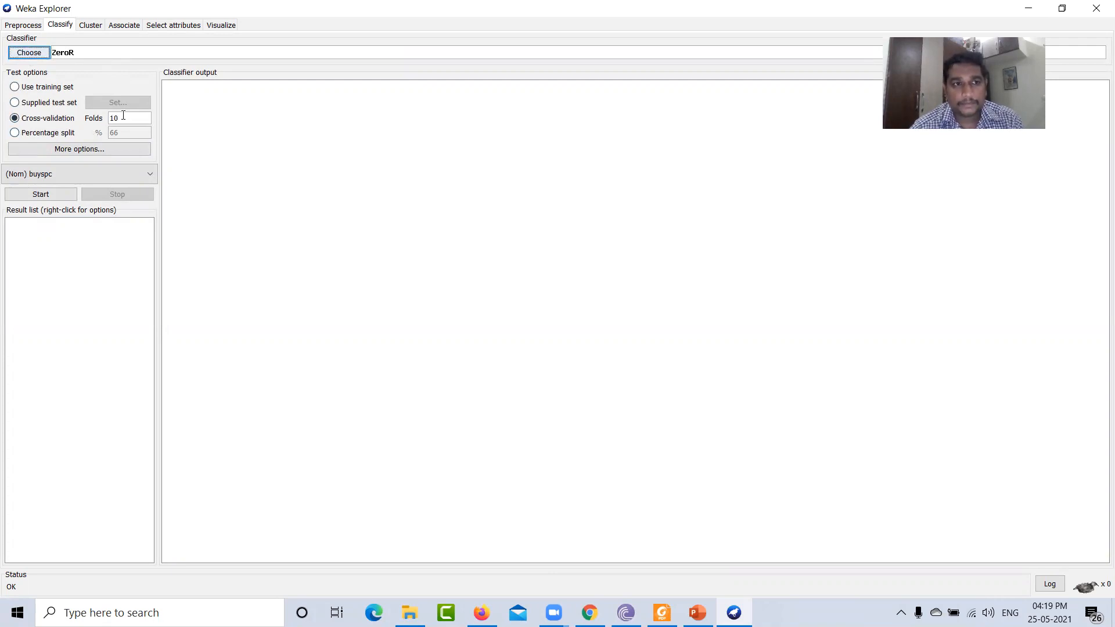
{"action": "left_click", "coordinate": [19, 88]}
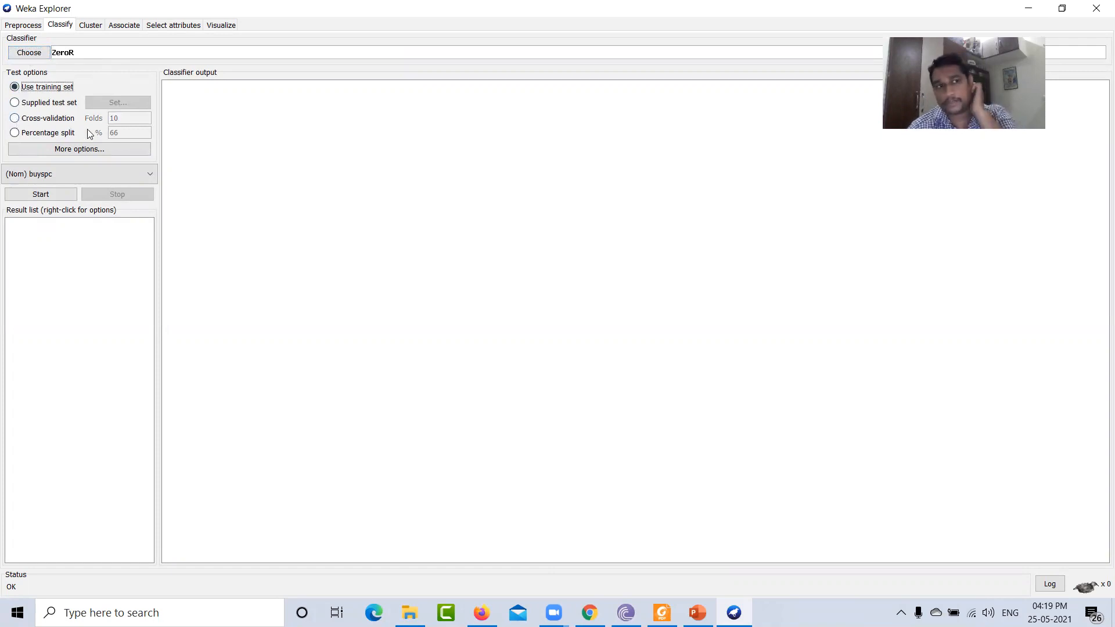
{"action": "left_click", "coordinate": [35, 123]}
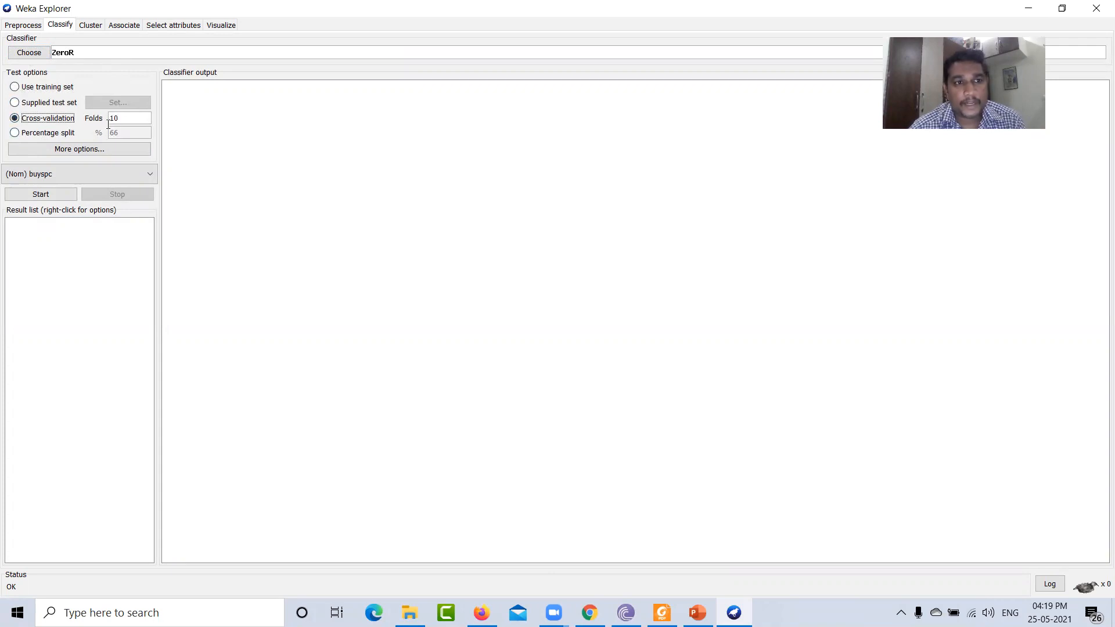
{"action": "left_click", "coordinate": [14, 88]}
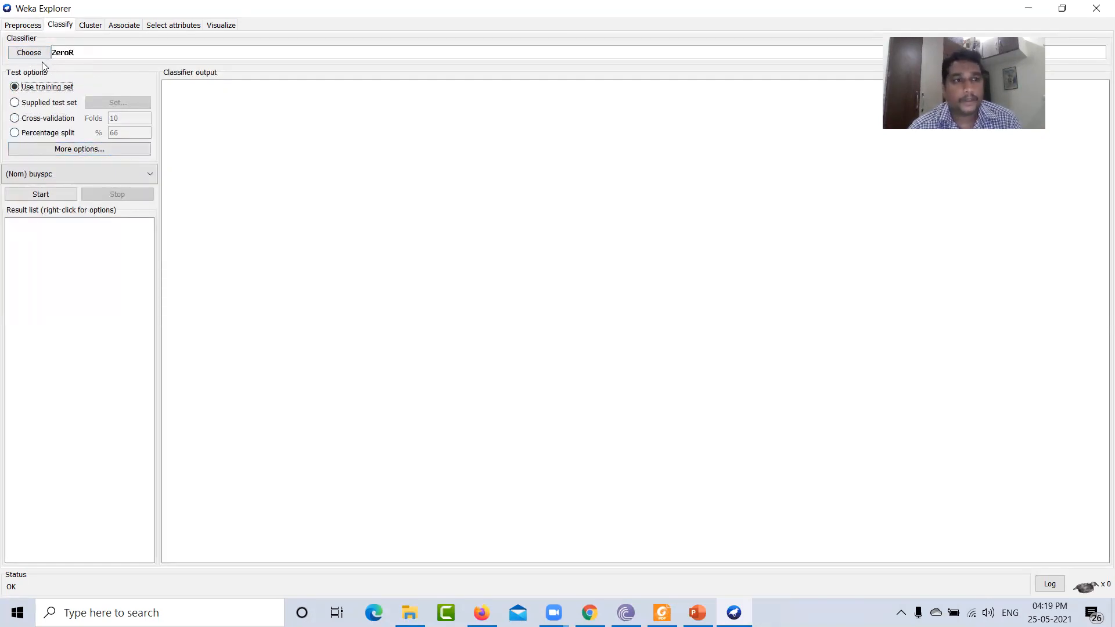
{"action": "left_click", "coordinate": [14, 118]}
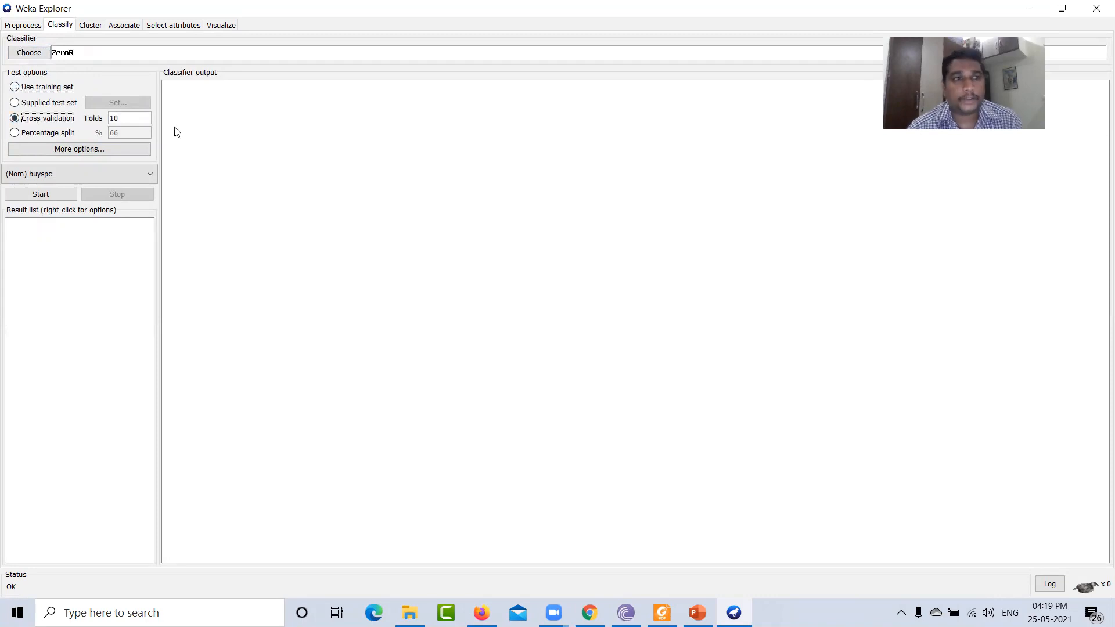
- Choose the J48 classifier from the trees group
{"action": "left_click", "coordinate": [33, 53]}
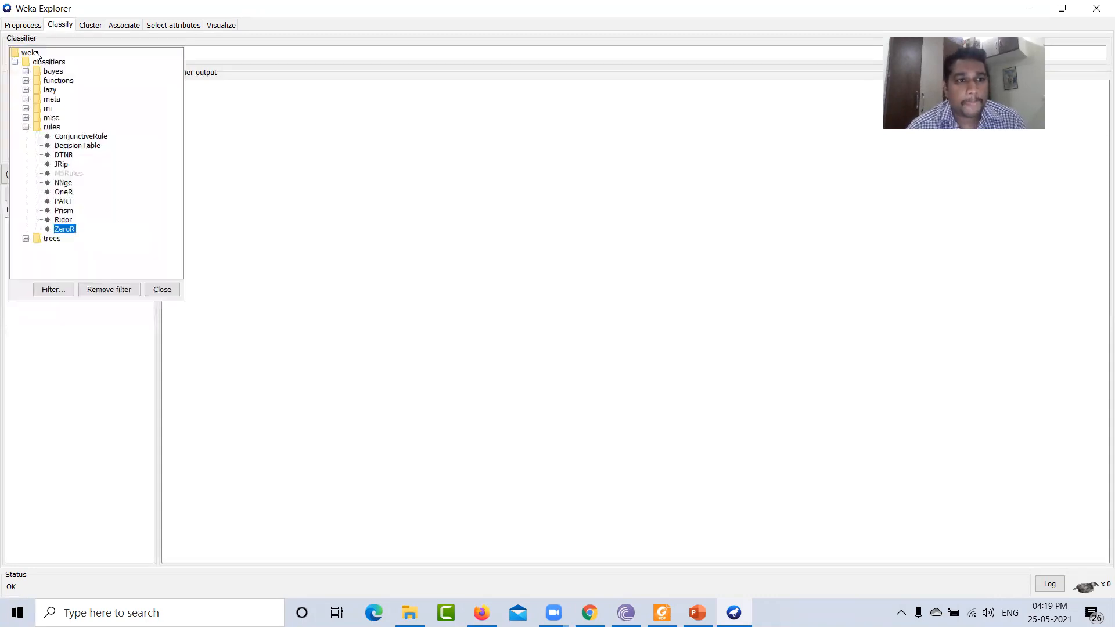
{"action": "left_click", "coordinate": [25, 239]}
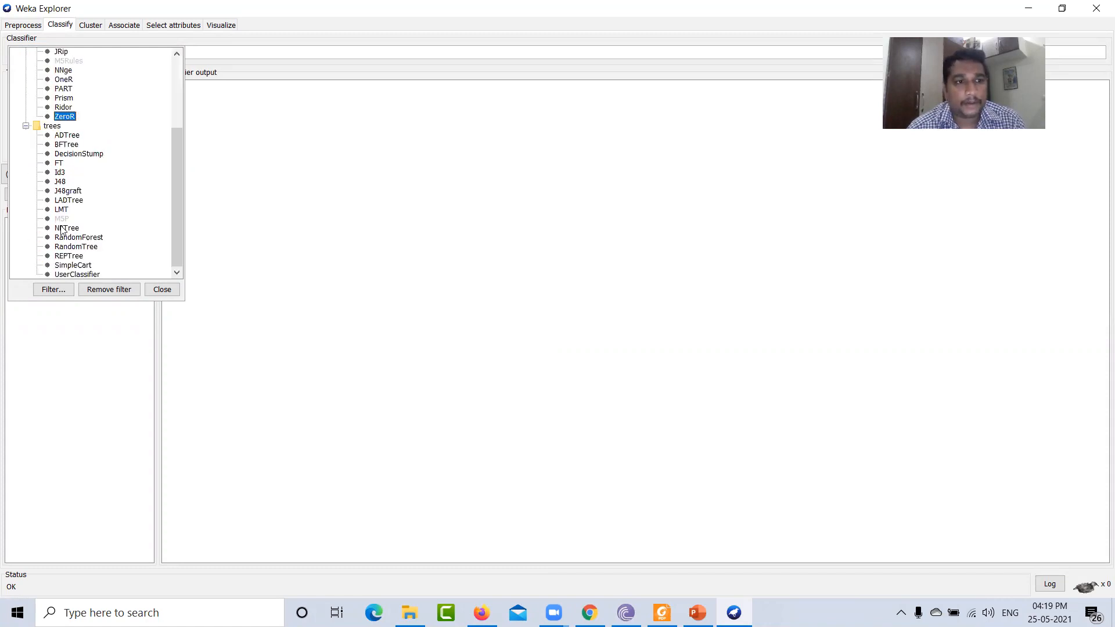
{"action": "left_click", "coordinate": [59, 181]}
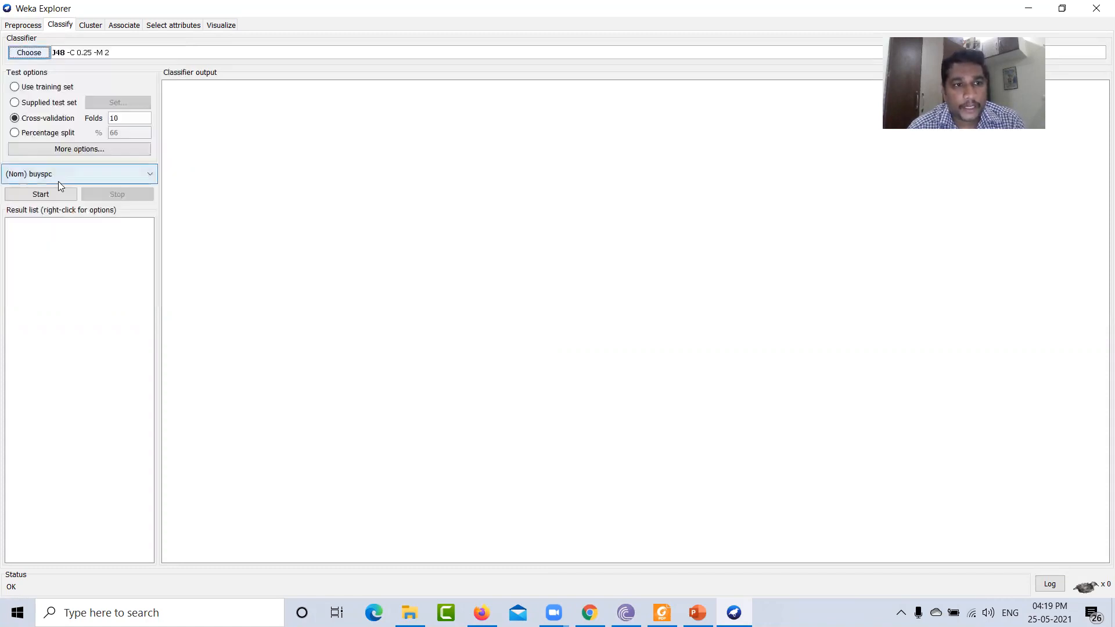
- Open the J48 classifier's properties to review its parameters, then close the editor
{"action": "right_click", "coordinate": [89, 54]}
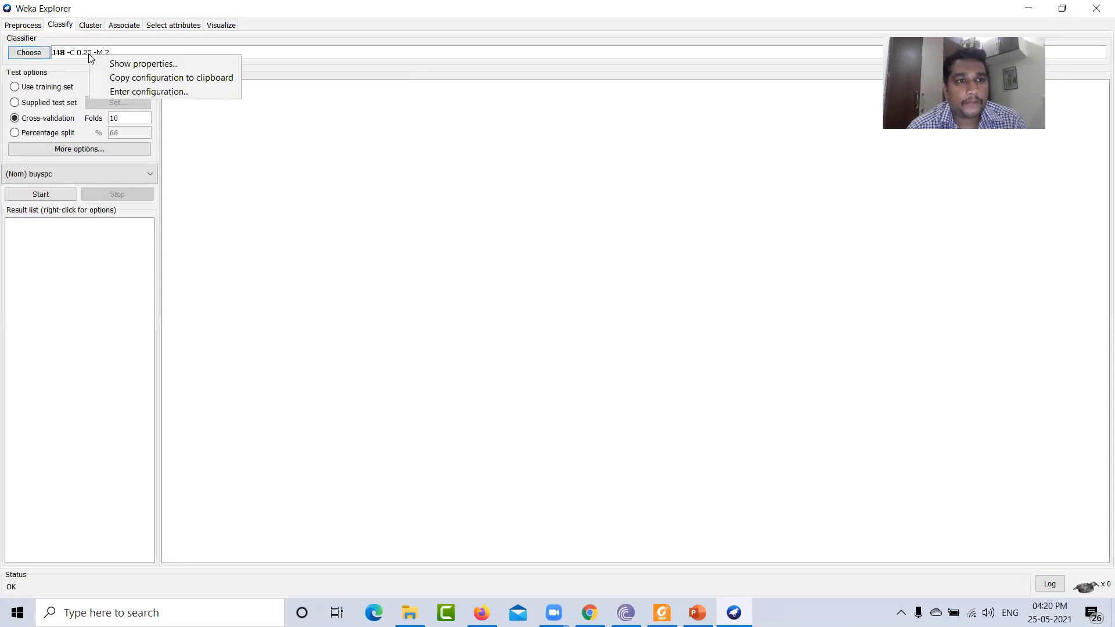
{"action": "left_click", "coordinate": [124, 63]}
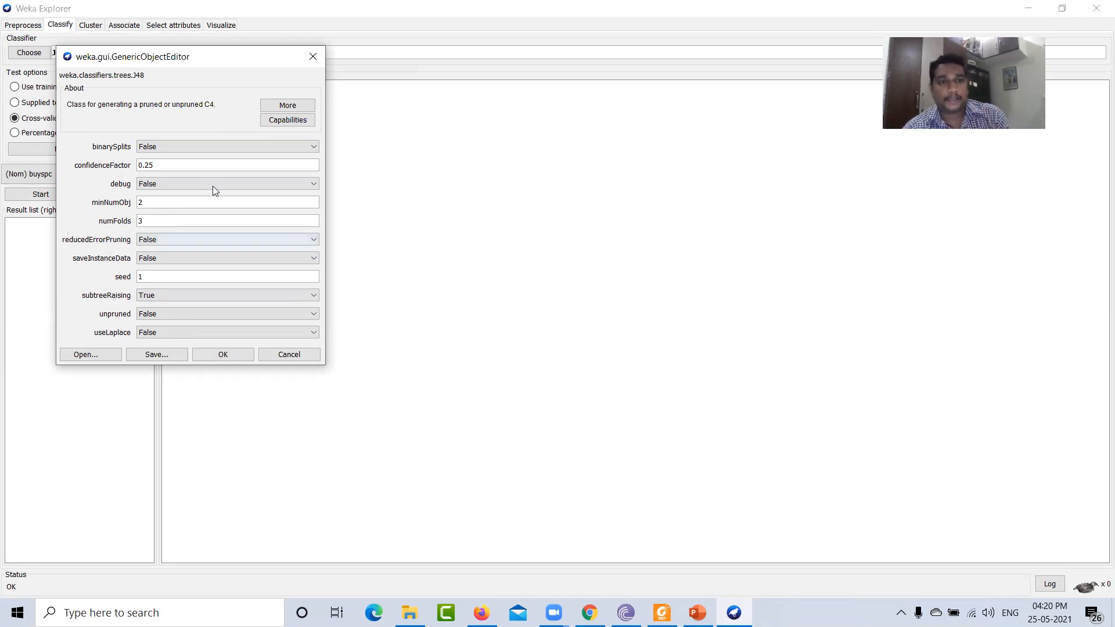
{"action": "left_click", "coordinate": [311, 55]}
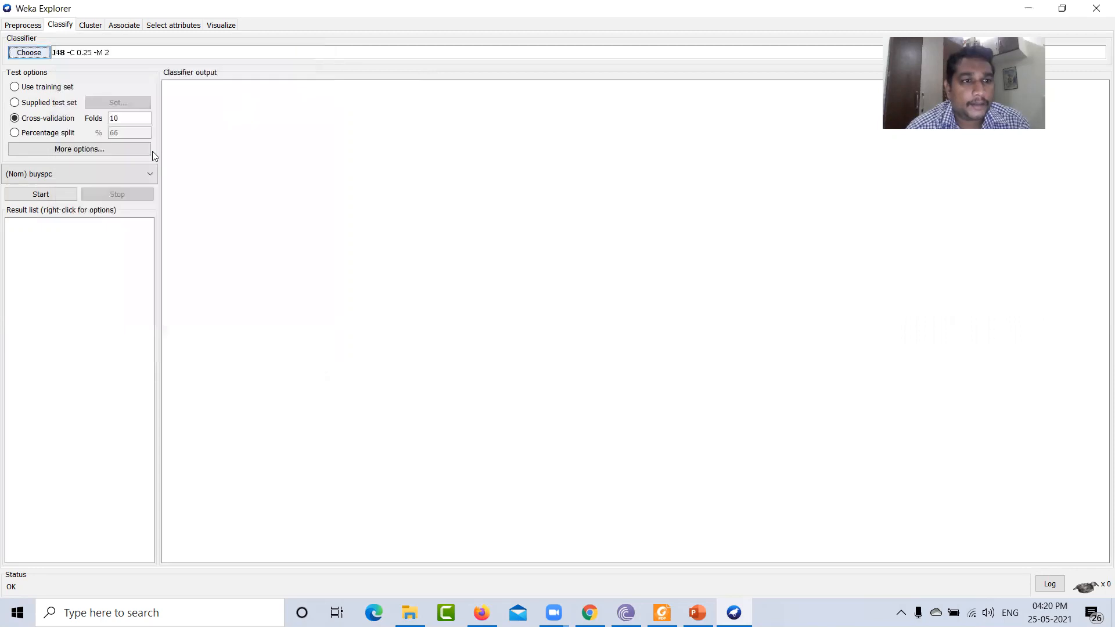
- Run the J48 classifier and review the classifier output, including the pruned tree and confusion matrix
{"action": "left_click", "coordinate": [57, 193]}
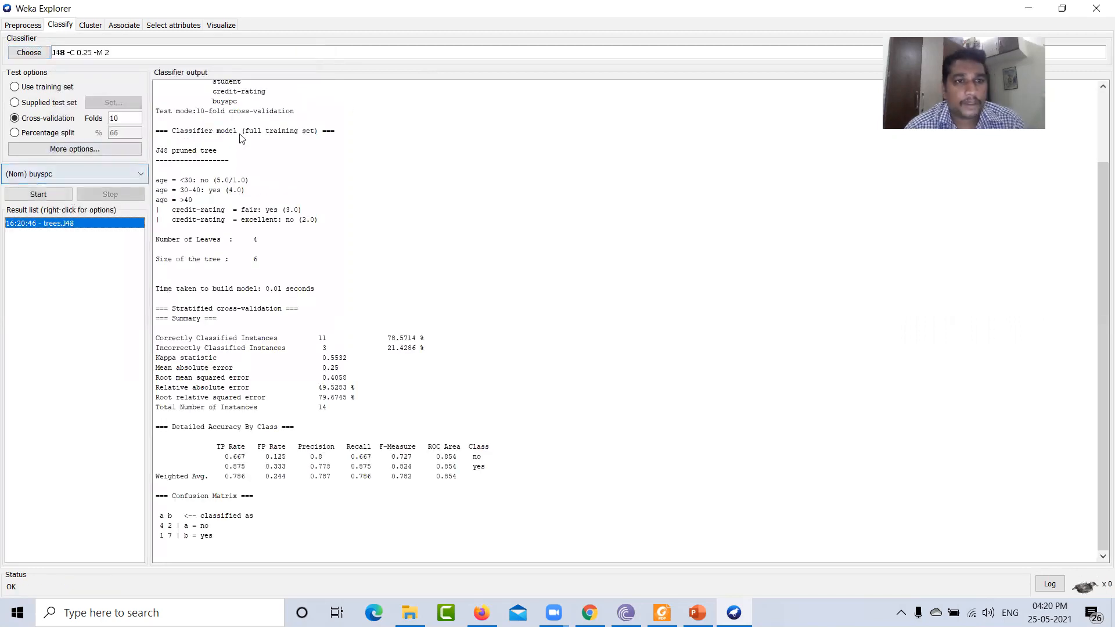
{"action": "left_click_drag", "start_coordinate": [227, 538], "coordinate": [166, 19]}
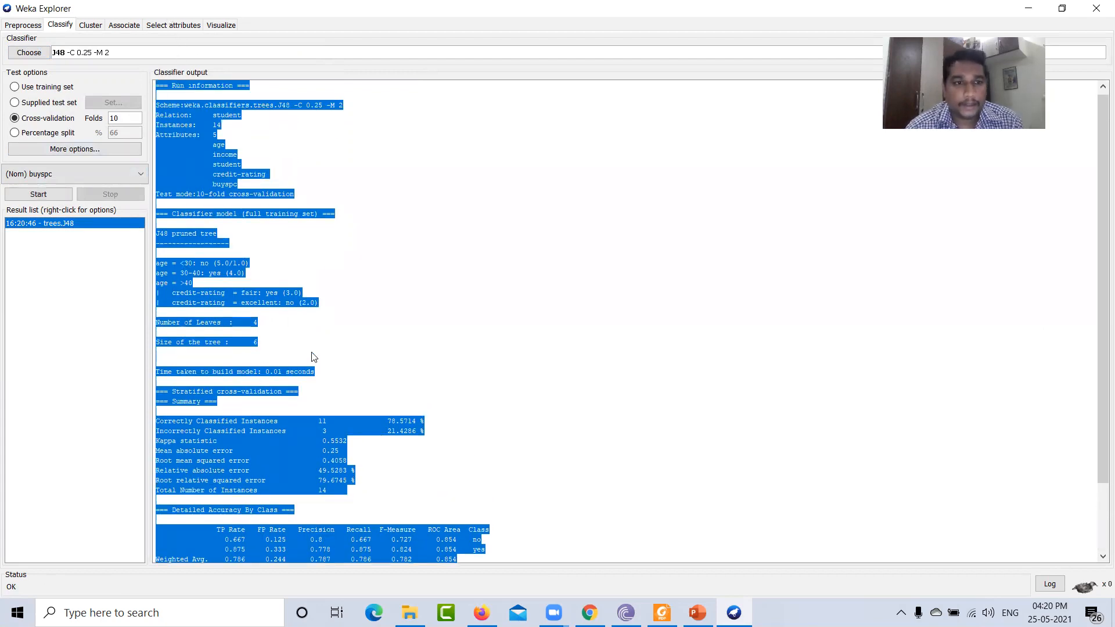
{"action": "left_click", "coordinate": [295, 335]}
{"action": "scroll", "coordinate": [273, 194], "scroll_direction": "down", "scroll_amount": 1}
{"action": "scroll", "coordinate": [244, 370], "scroll_direction": "up", "scroll_amount": 1}
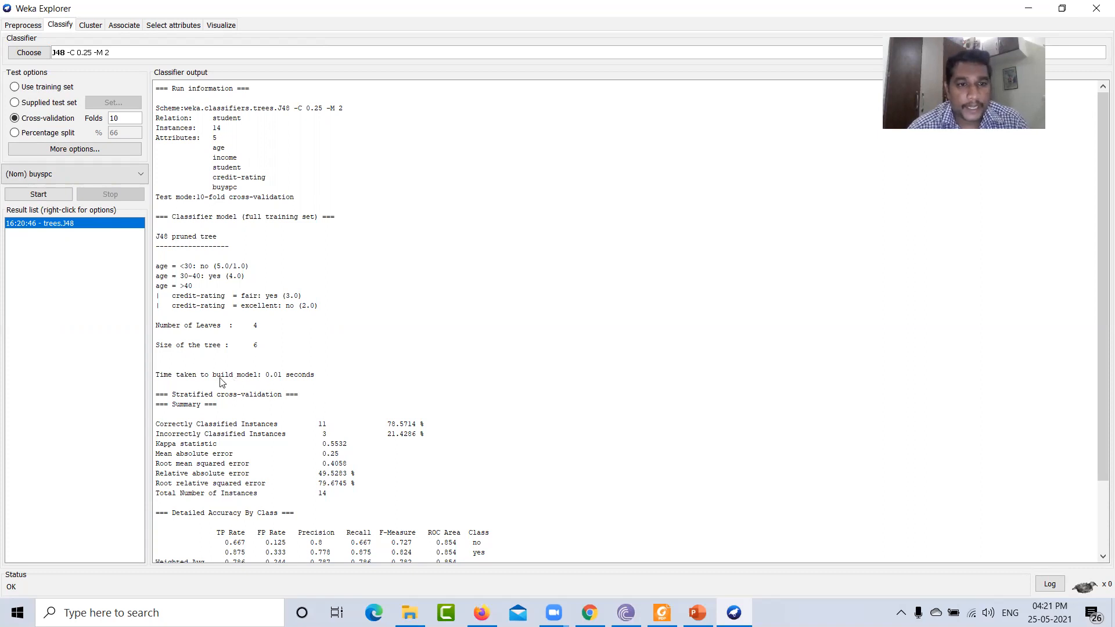
{"action": "scroll", "coordinate": [363, 382], "scroll_direction": "down", "scroll_amount": 1}
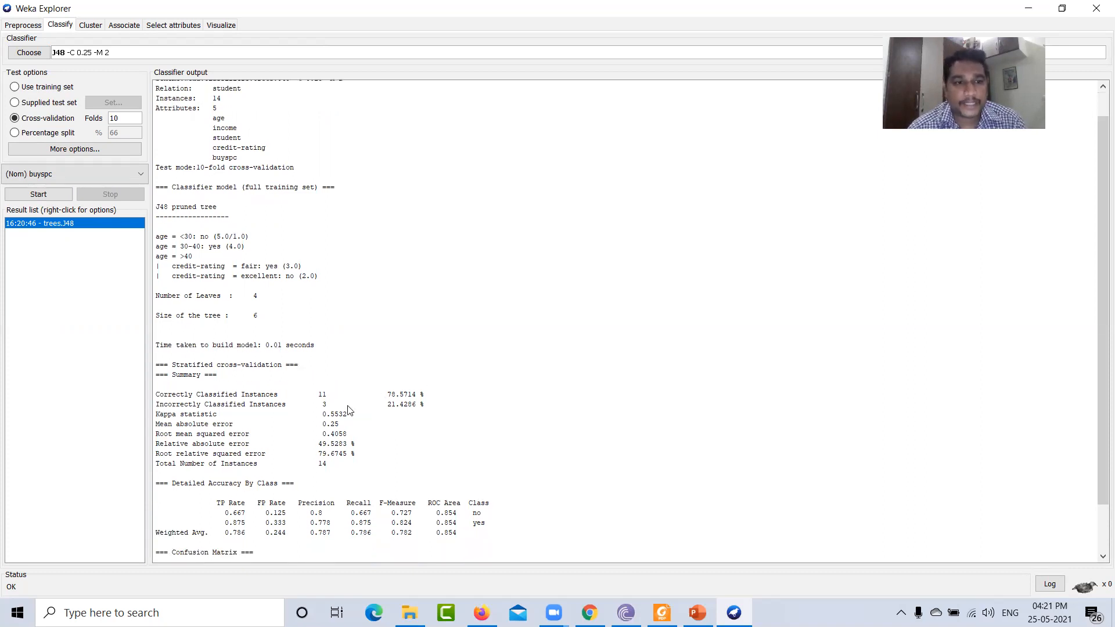
{"action": "scroll", "coordinate": [343, 402], "scroll_direction": "down", "scroll_amount": 1}
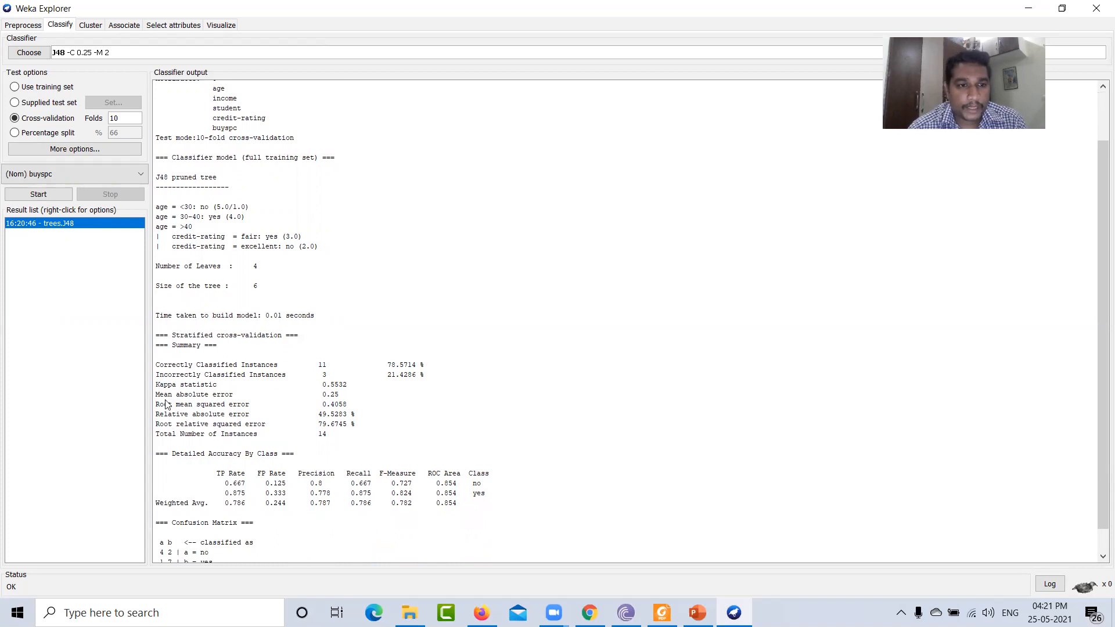
{"action": "scroll", "coordinate": [260, 479], "scroll_direction": "down", "scroll_amount": 1}
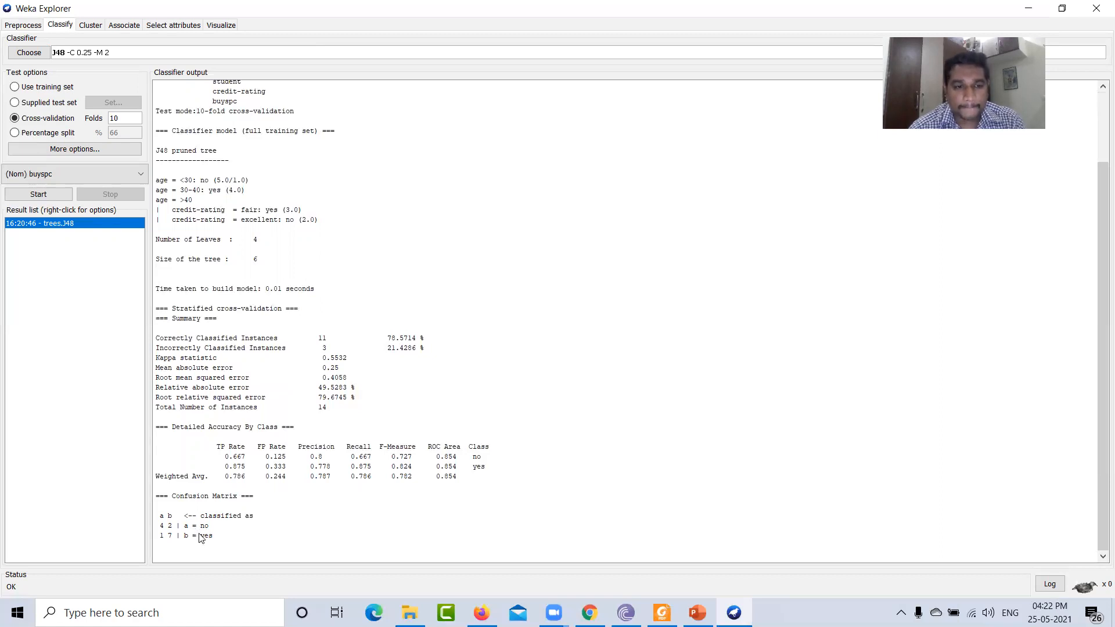
- Visualize the decision tree of the J48 result in a separate window
{"action": "right_click", "coordinate": [45, 230]}
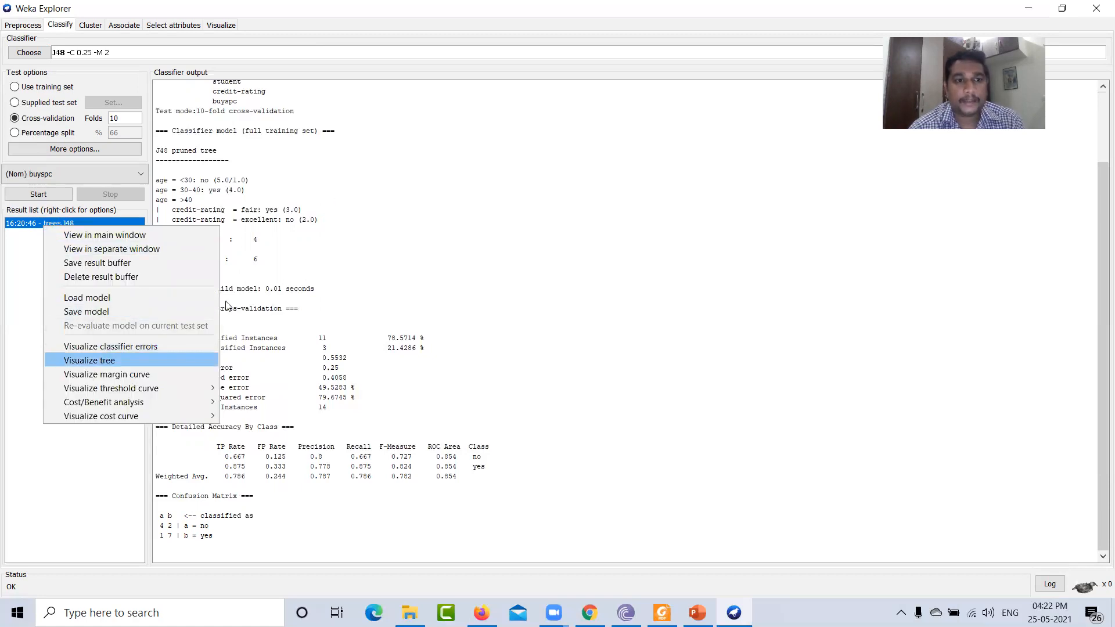
{"action": "left_click", "coordinate": [174, 361]}
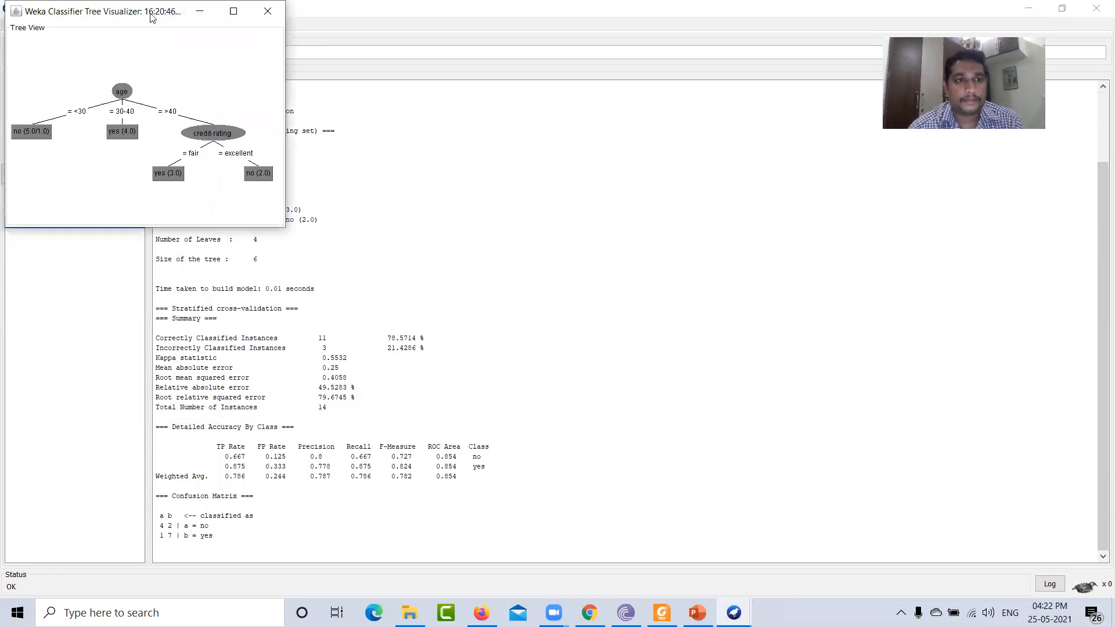
{"action": "left_click_drag", "start_coordinate": [150, 16], "coordinate": [320, 76]}
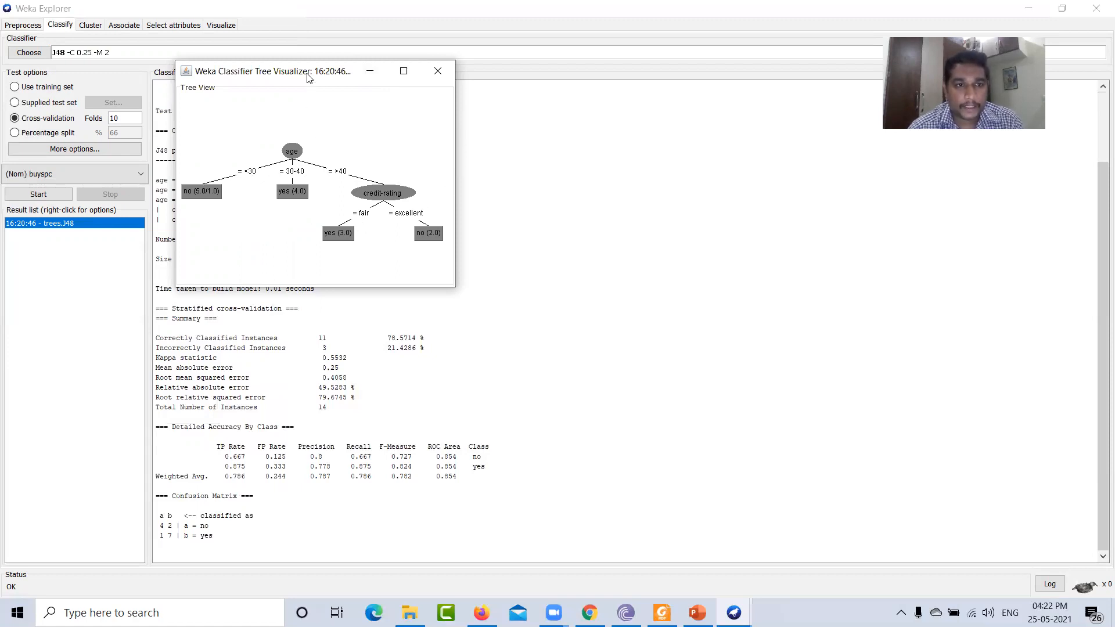
{"action": "left_click_drag", "start_coordinate": [308, 77], "coordinate": [504, 37]}
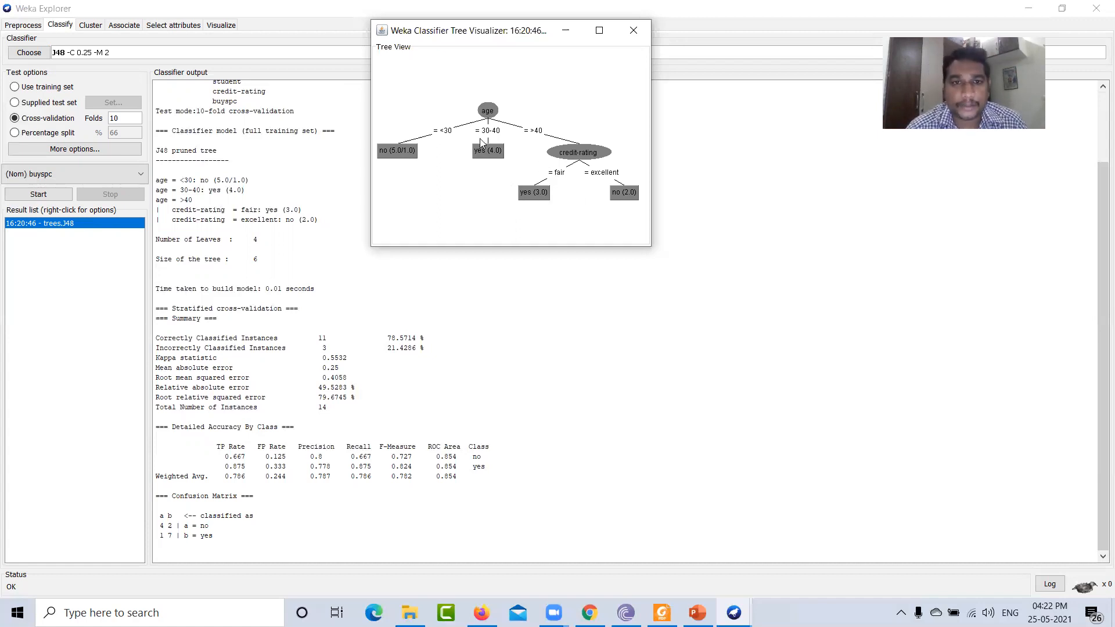
- Rerun J48 with 5 cross-validation folds and visualize the new result's decision tree
{"action": "left_click", "coordinate": [136, 122]}
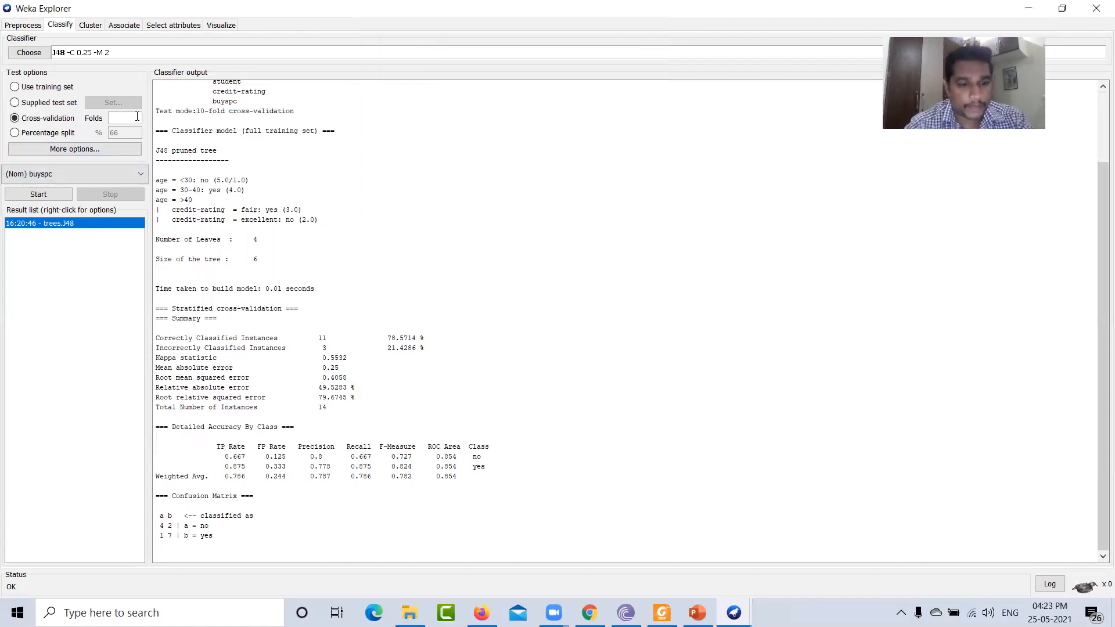
{"action": "left_click", "coordinate": [50, 195]}
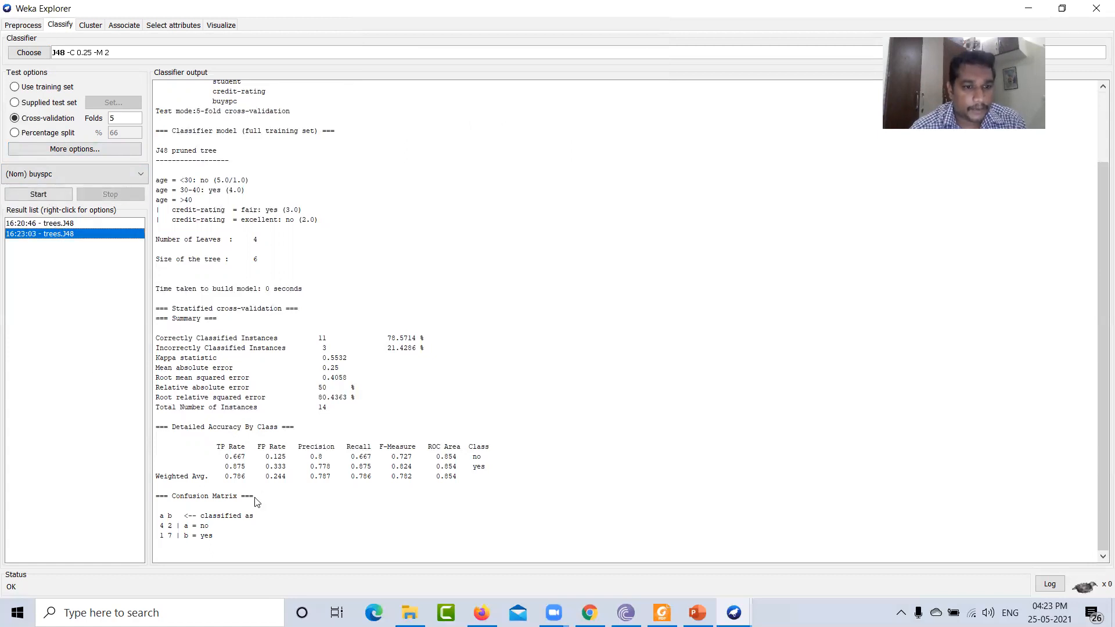
{"action": "right_click", "coordinate": [76, 238]}
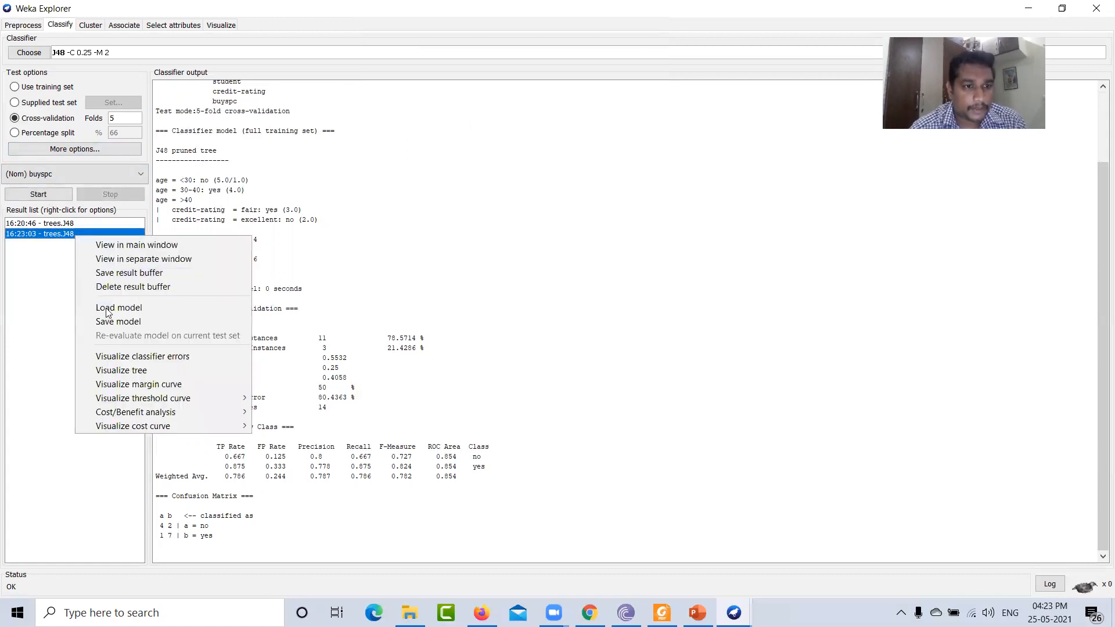
{"action": "left_click", "coordinate": [124, 370]}
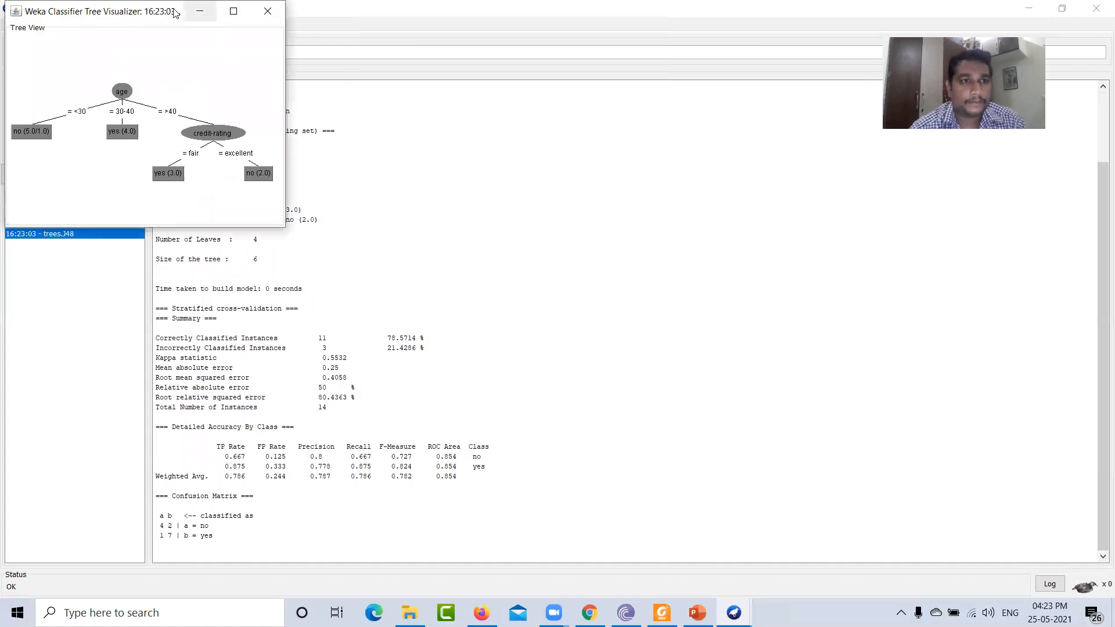
{"action": "left_click_drag", "start_coordinate": [146, 12], "coordinate": [501, 68]}
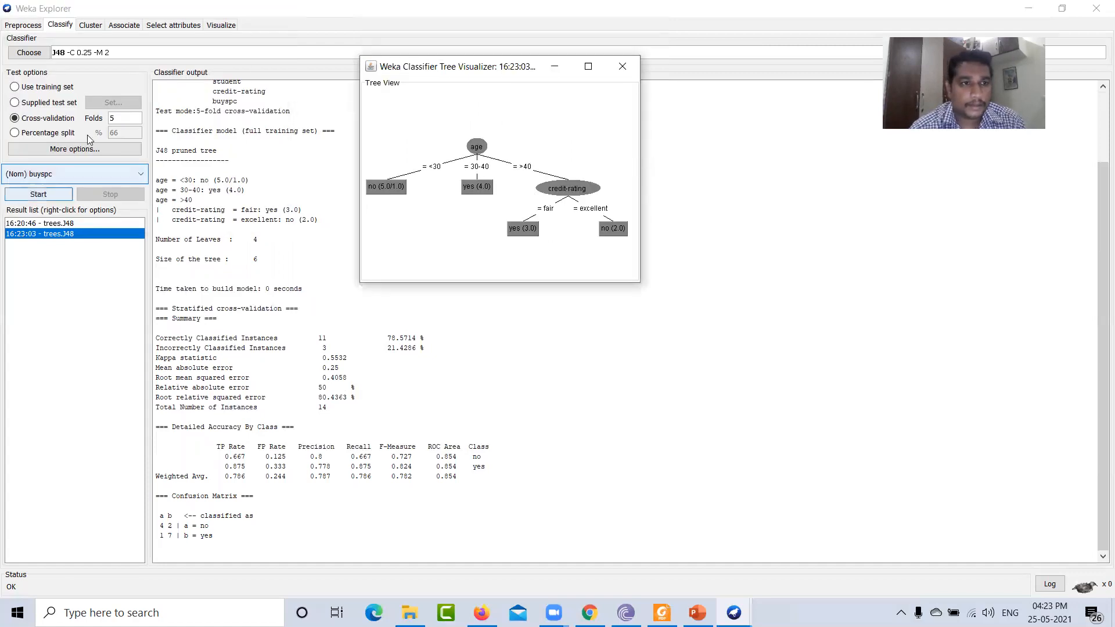
- Rerun the J48 classifier using 2 cross-validation folds
{"action": "left_click", "coordinate": [623, 68]}
{"action": "double_click", "coordinate": [126, 115]}
{"action": "type", "text": "2"}
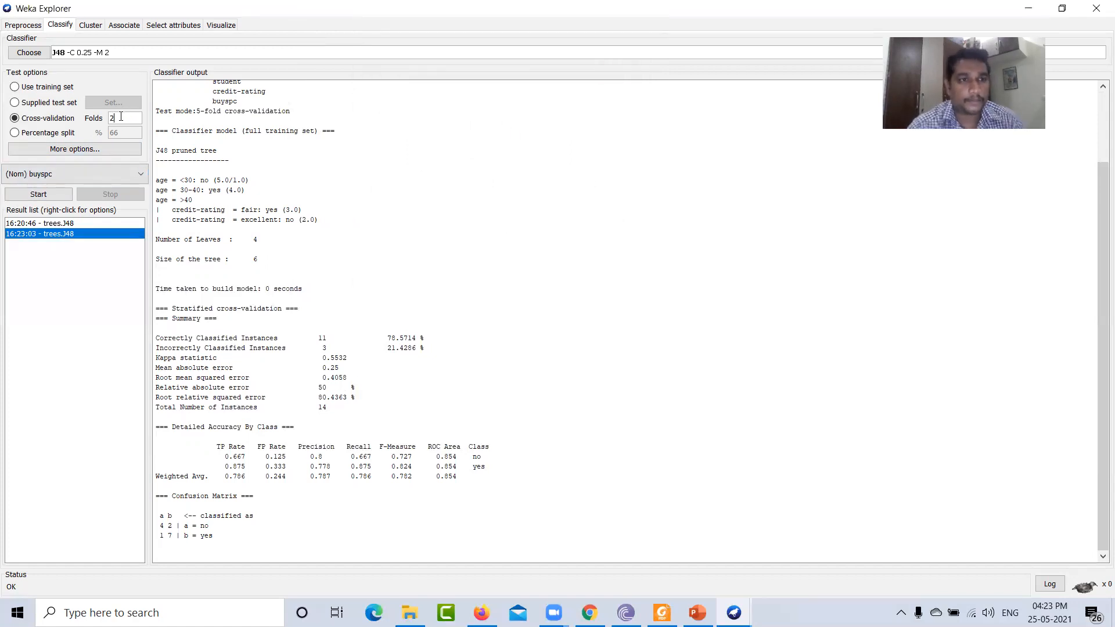
{"action": "left_click", "coordinate": [29, 55]}
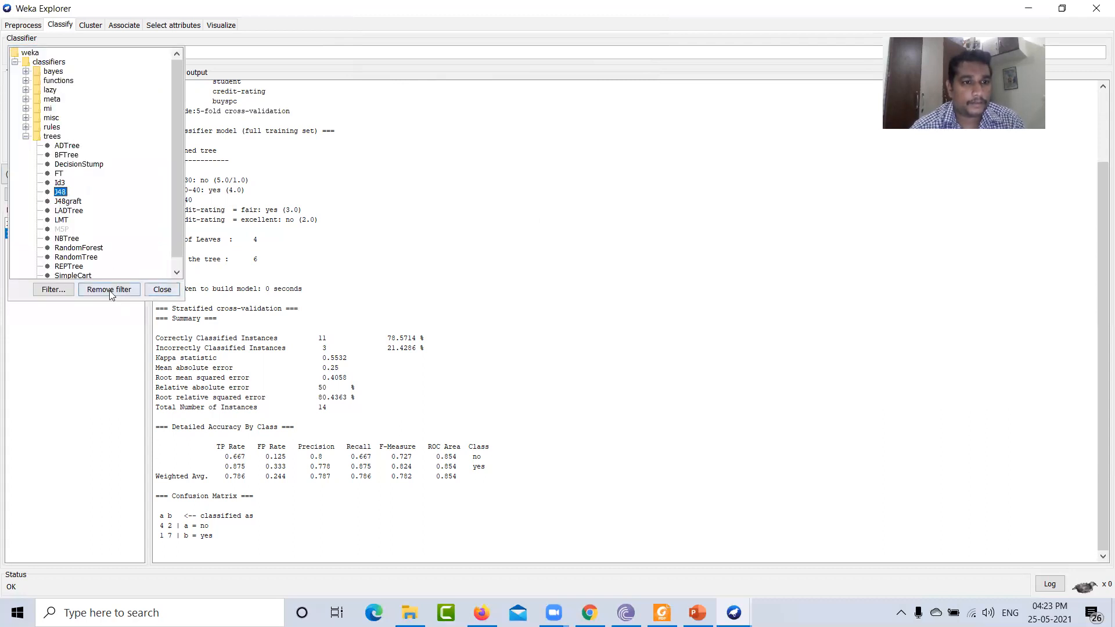
{"action": "left_click", "coordinate": [162, 290]}
{"action": "left_click", "coordinate": [61, 194]}
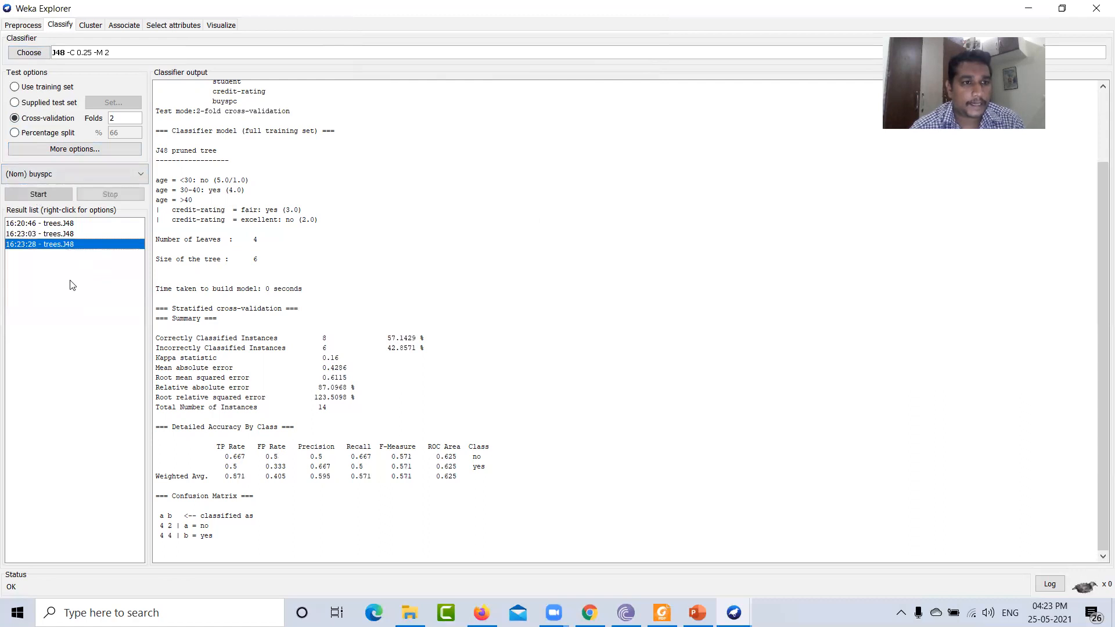
- View the 2-fold result's decision tree in a separate window, then highlight the confusion matrix in the output
{"action": "right_click", "coordinate": [57, 248]}
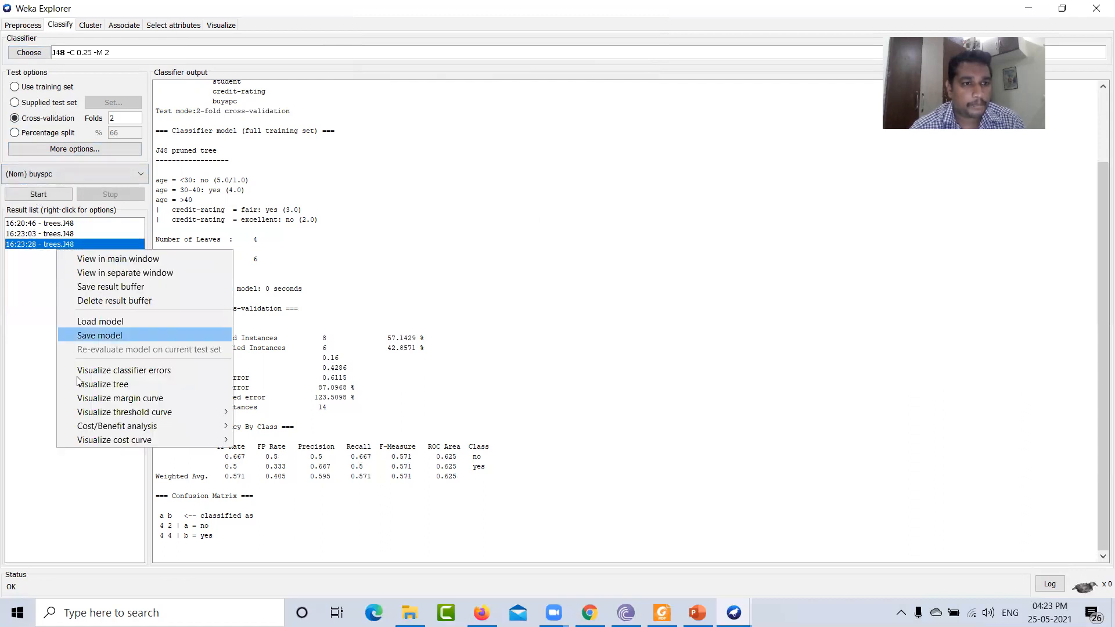
{"action": "left_click", "coordinate": [114, 383]}
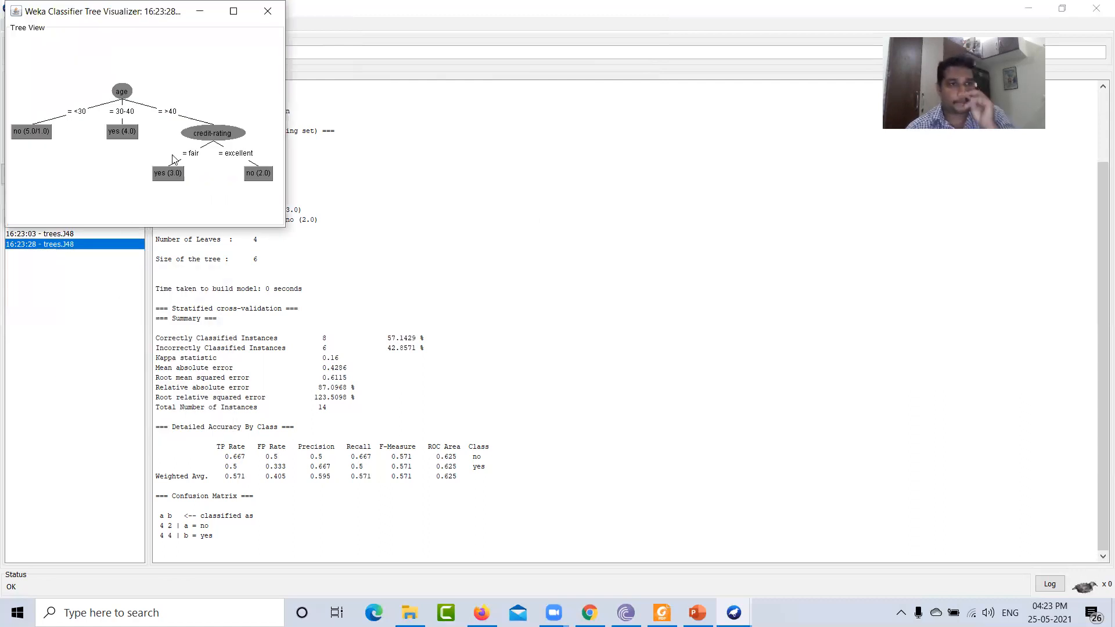
{"action": "left_click", "coordinate": [268, 11]}
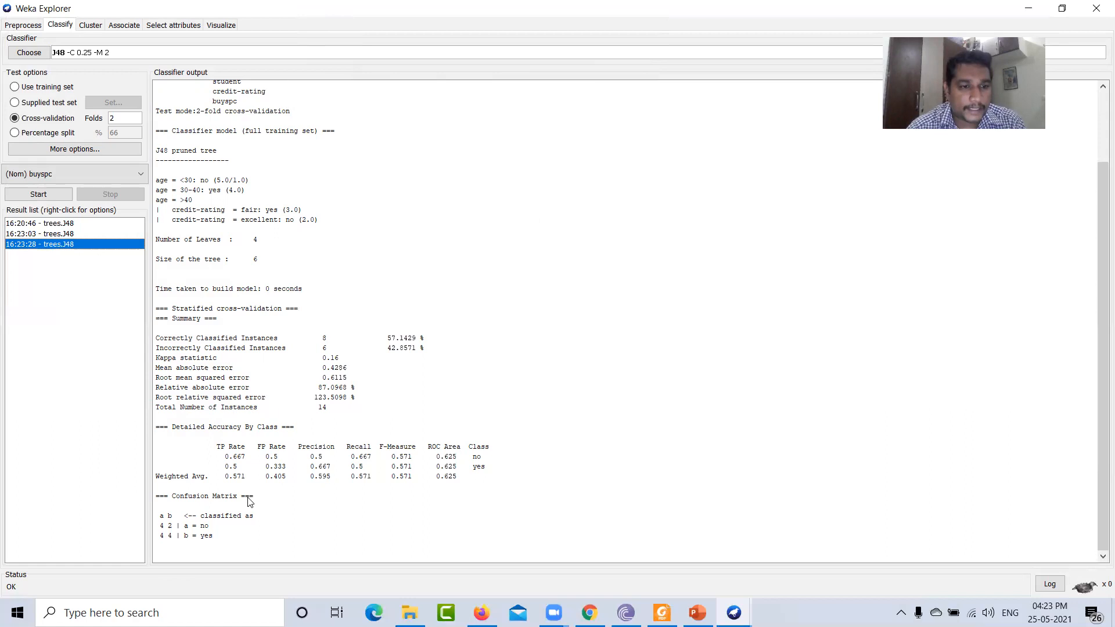
{"action": "left_click_drag", "start_coordinate": [215, 546], "coordinate": [160, 518]}
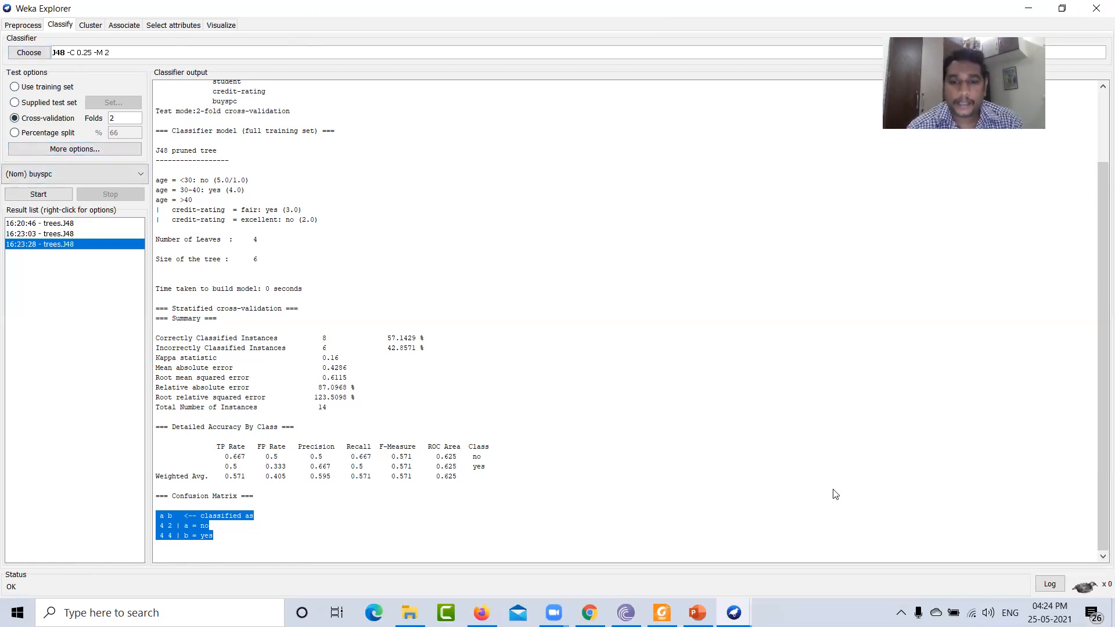
- Read the lab manual's next experiment on classifying employee.arff with id3
{"action": "left_click", "coordinate": [662, 613]}
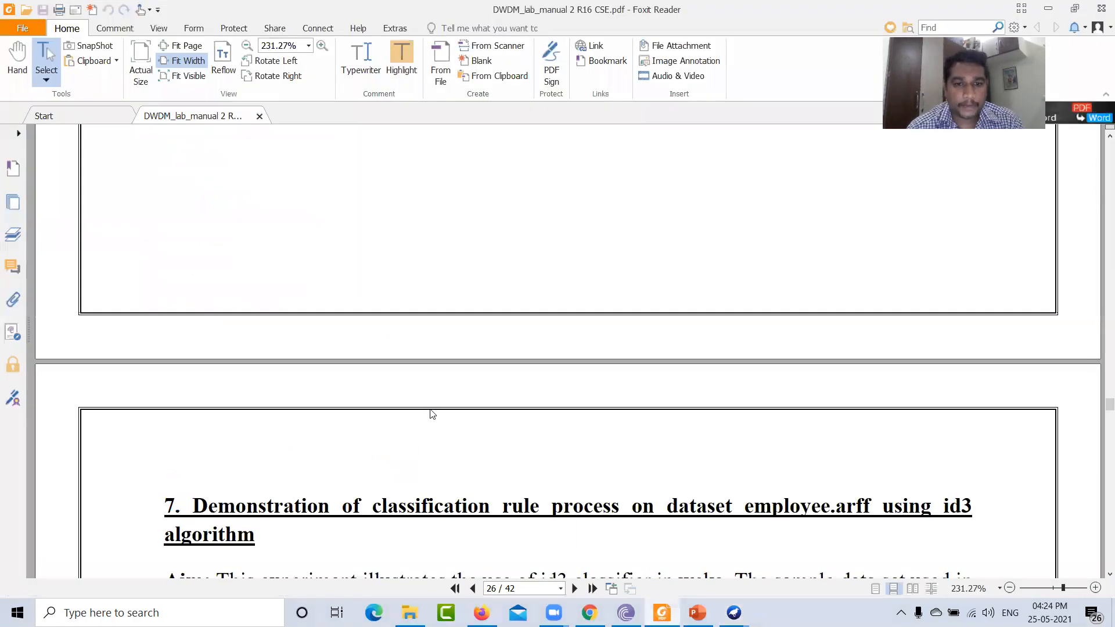
{"action": "scroll", "coordinate": [431, 416], "scroll_direction": "down", "scroll_amount": 1}
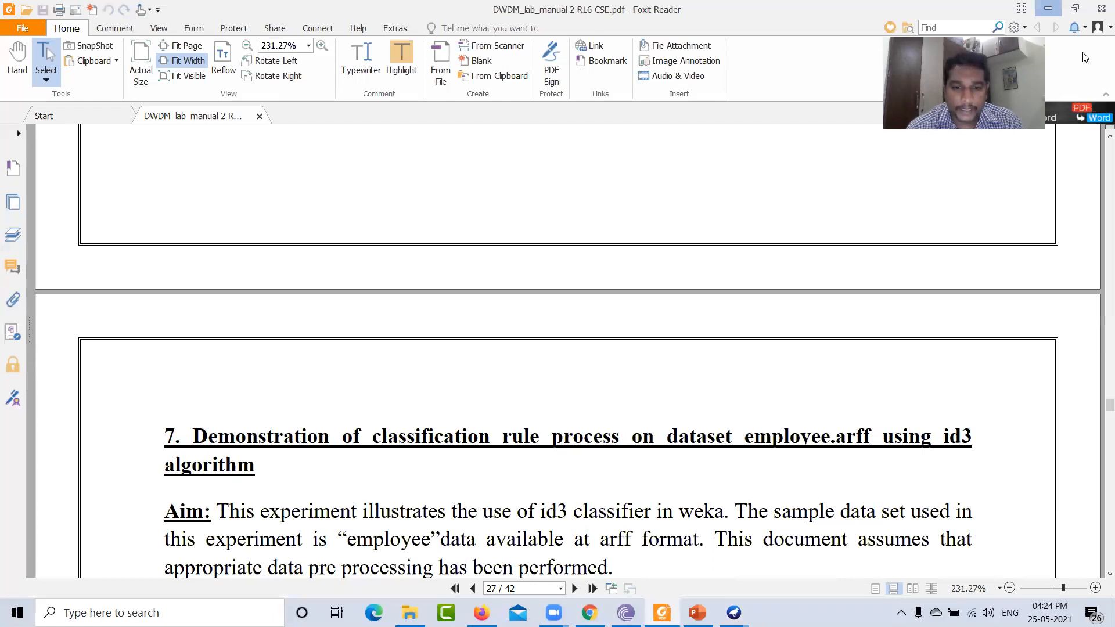
{"action": "left_click", "coordinate": [1048, 8]}
- Browse the DWDM folder's files, then minimize it and the Weka window
{"action": "mouse_move", "coordinate": [589, 613]}
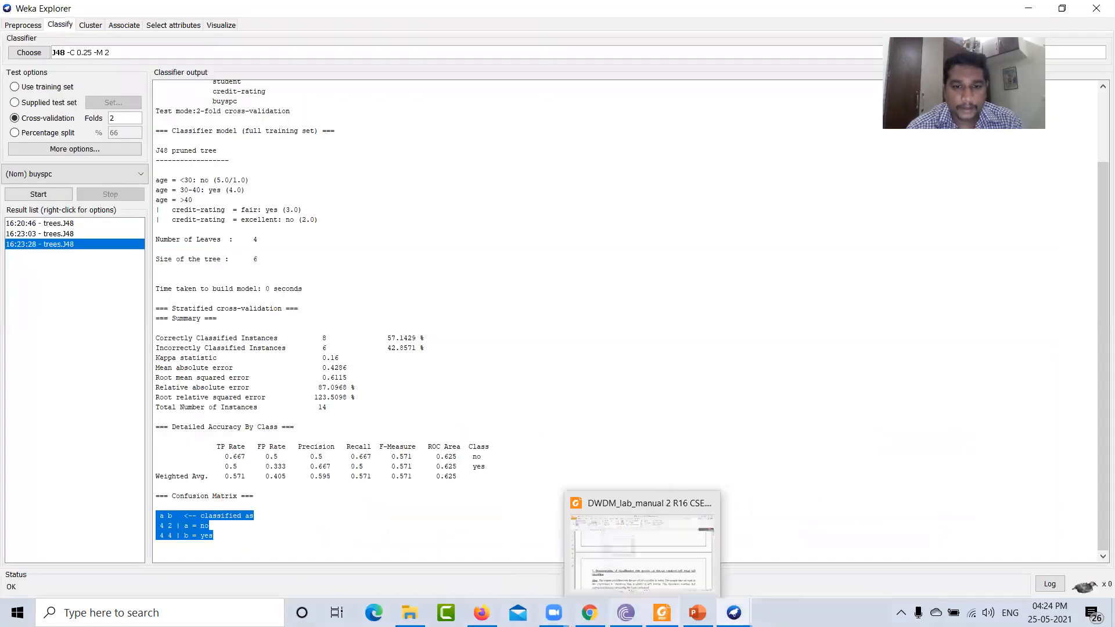
{"action": "left_click", "coordinate": [410, 613]}
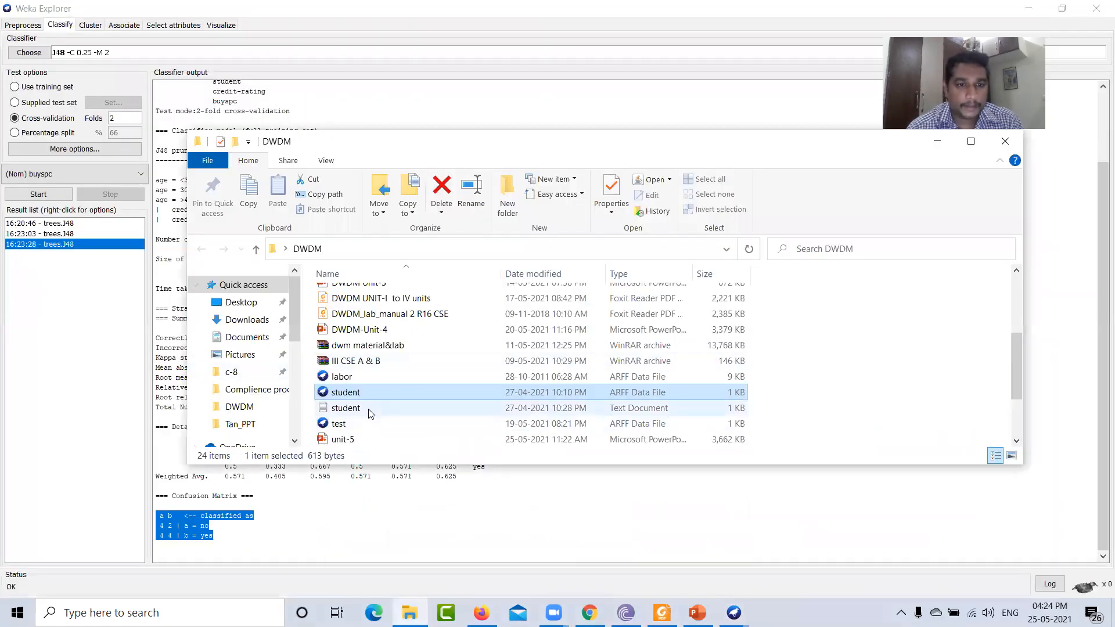
{"action": "scroll", "coordinate": [378, 406], "scroll_direction": "down", "scroll_amount": 2}
{"action": "scroll", "coordinate": [377, 409], "scroll_direction": "up", "scroll_amount": 5}
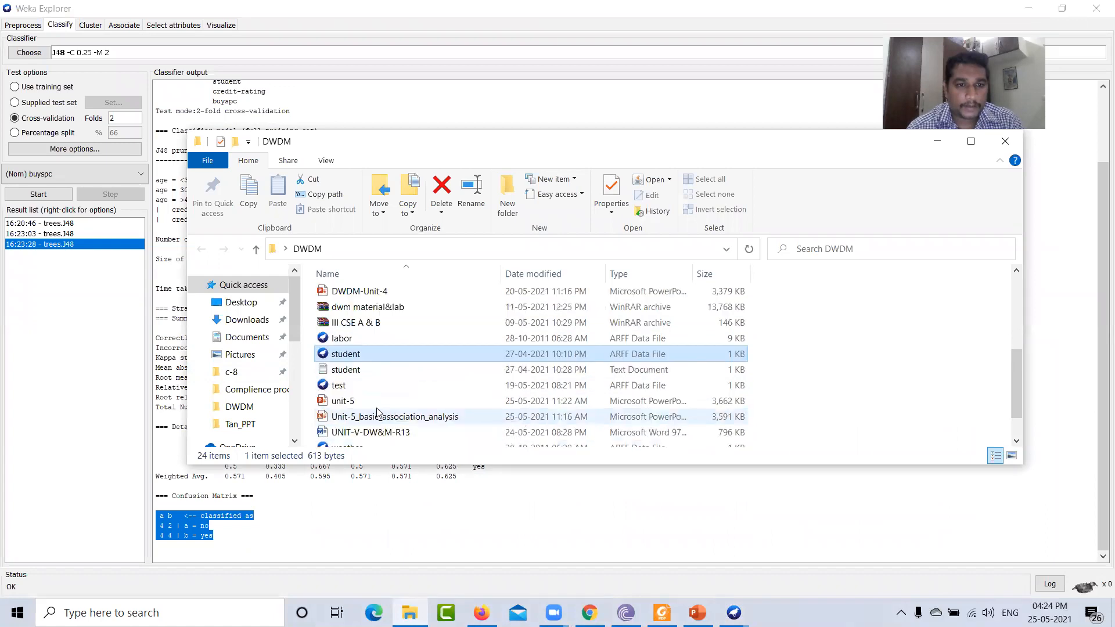
{"action": "left_click", "coordinate": [937, 141]}
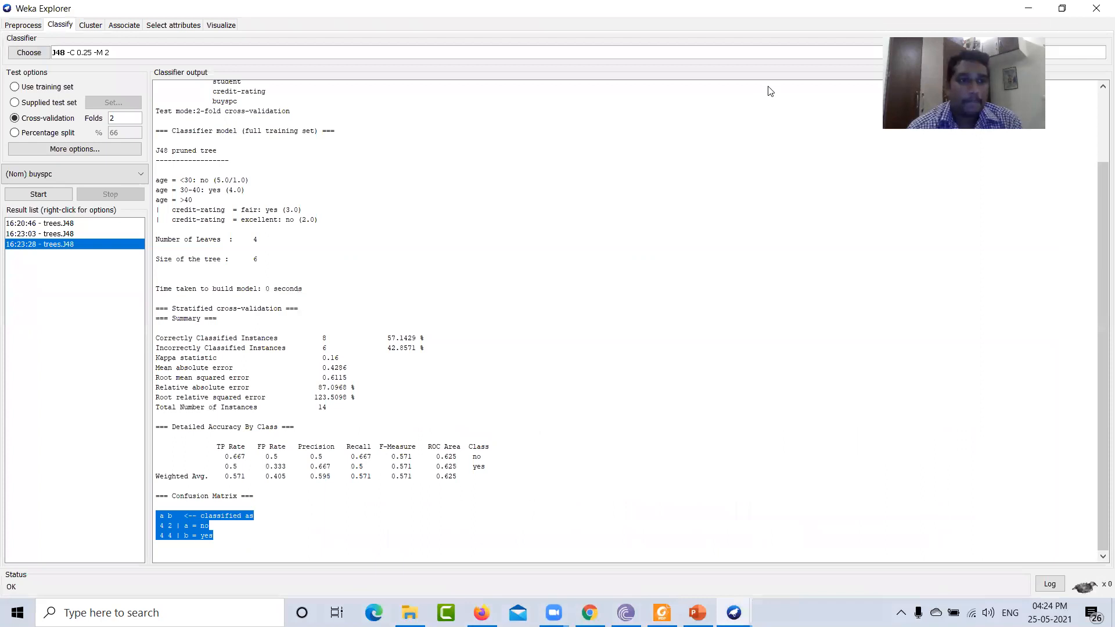
{"action": "left_click", "coordinate": [1028, 8]}
- Browse the sample ARFF files in the Weka-3-6 data folder under the C drive's Program Files
{"action": "double_click", "coordinate": [30, 227]}
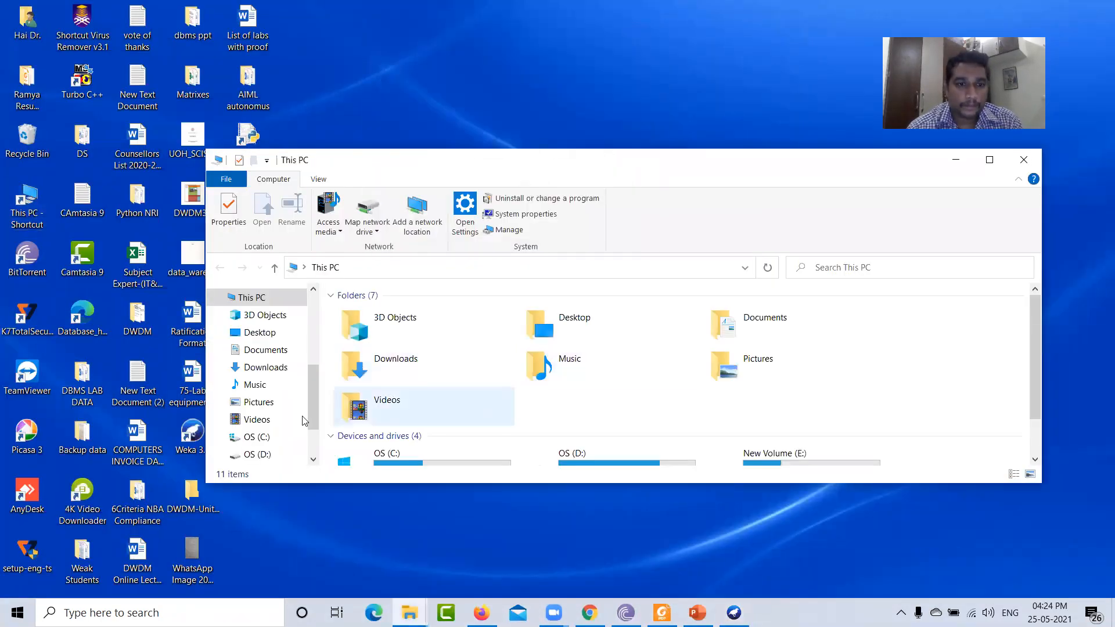
{"action": "scroll", "coordinate": [269, 404], "scroll_direction": "down", "scroll_amount": 1}
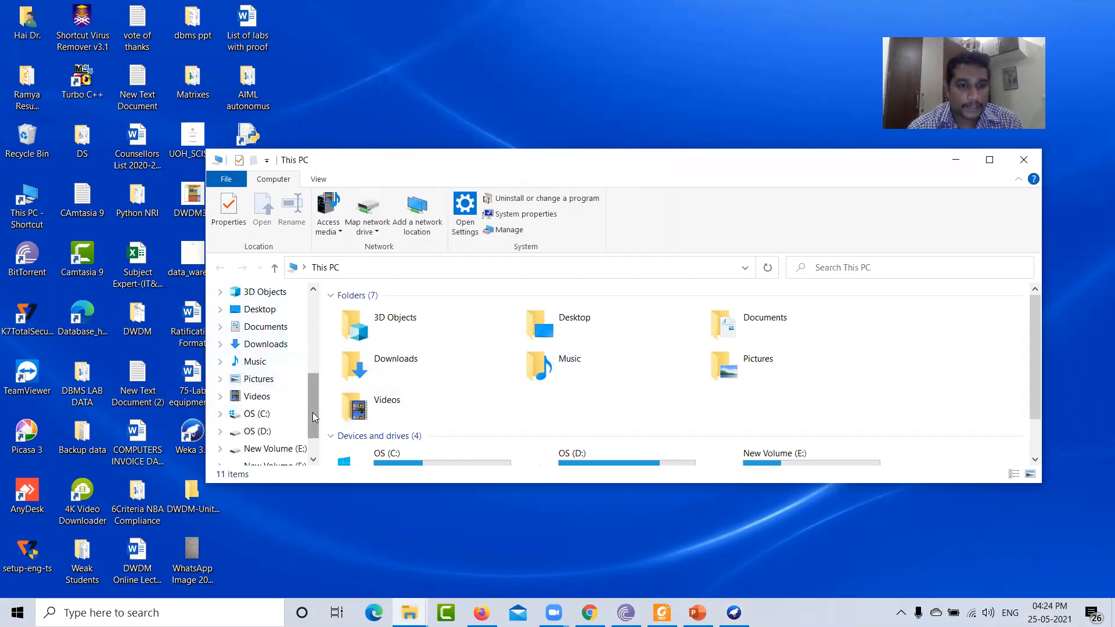
{"action": "left_click_drag", "start_coordinate": [312, 413], "coordinate": [312, 390]}
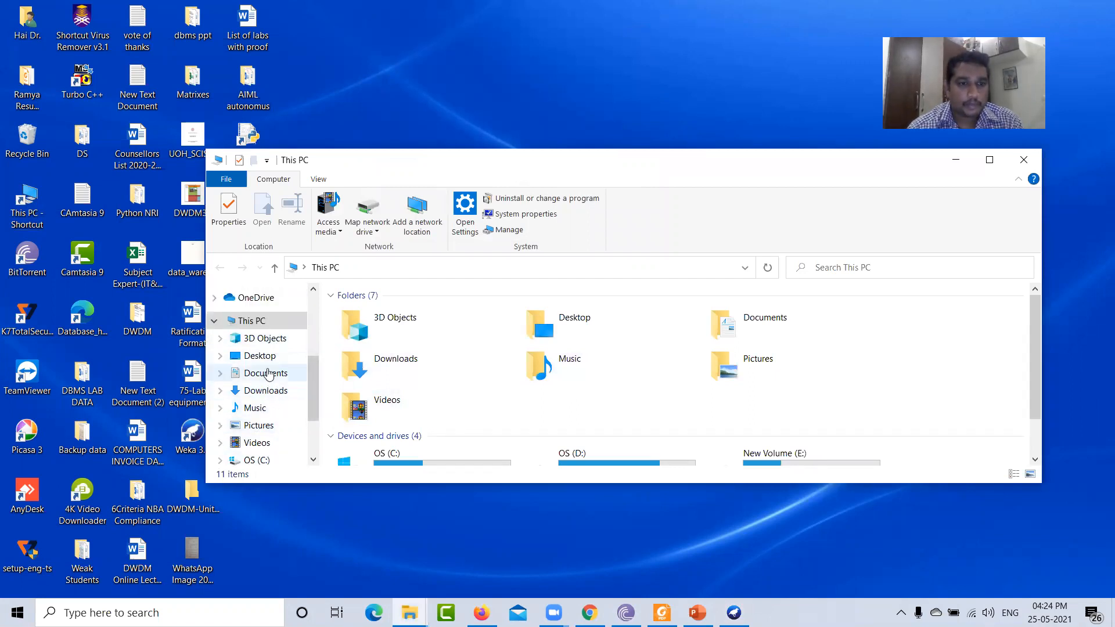
{"action": "scroll", "coordinate": [284, 391], "scroll_direction": "down", "scroll_amount": 2}
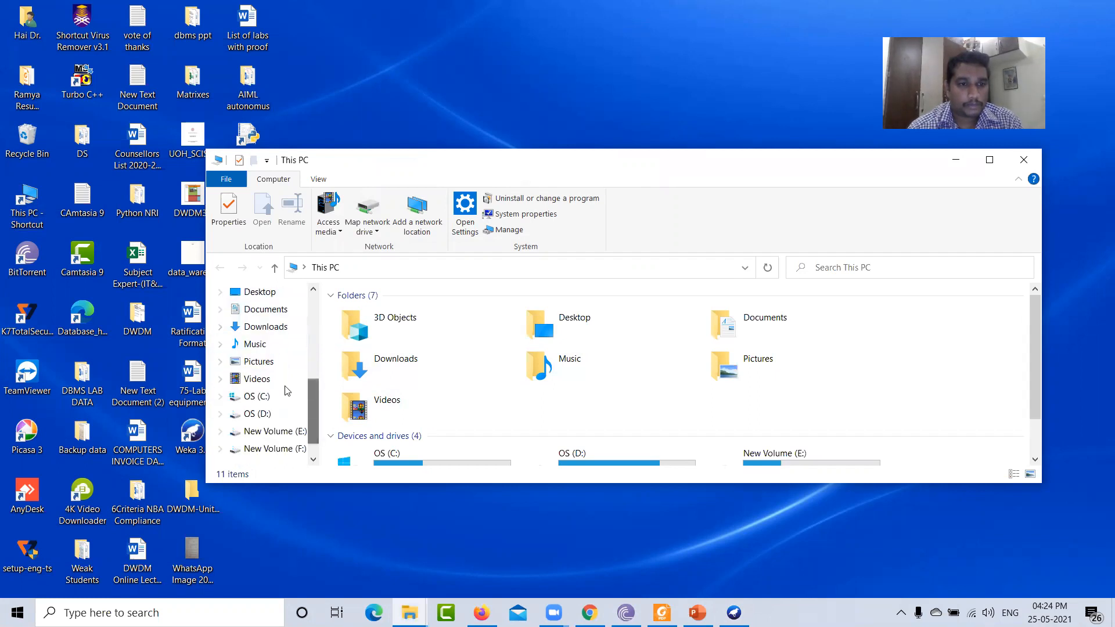
{"action": "left_click", "coordinate": [256, 396]}
{"action": "scroll", "coordinate": [410, 425], "scroll_direction": "down", "scroll_amount": 2}
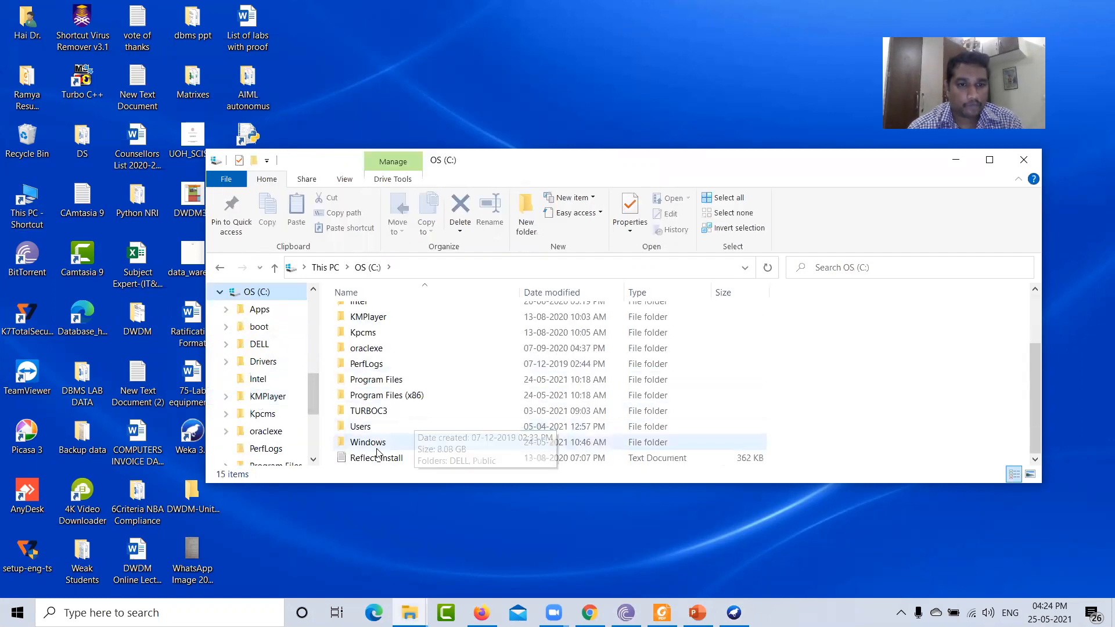
{"action": "double_click", "coordinate": [375, 379]}
{"action": "scroll", "coordinate": [380, 407], "scroll_direction": "down", "scroll_amount": 7}
{"action": "scroll", "coordinate": [381, 416], "scroll_direction": "down", "scroll_amount": 2}
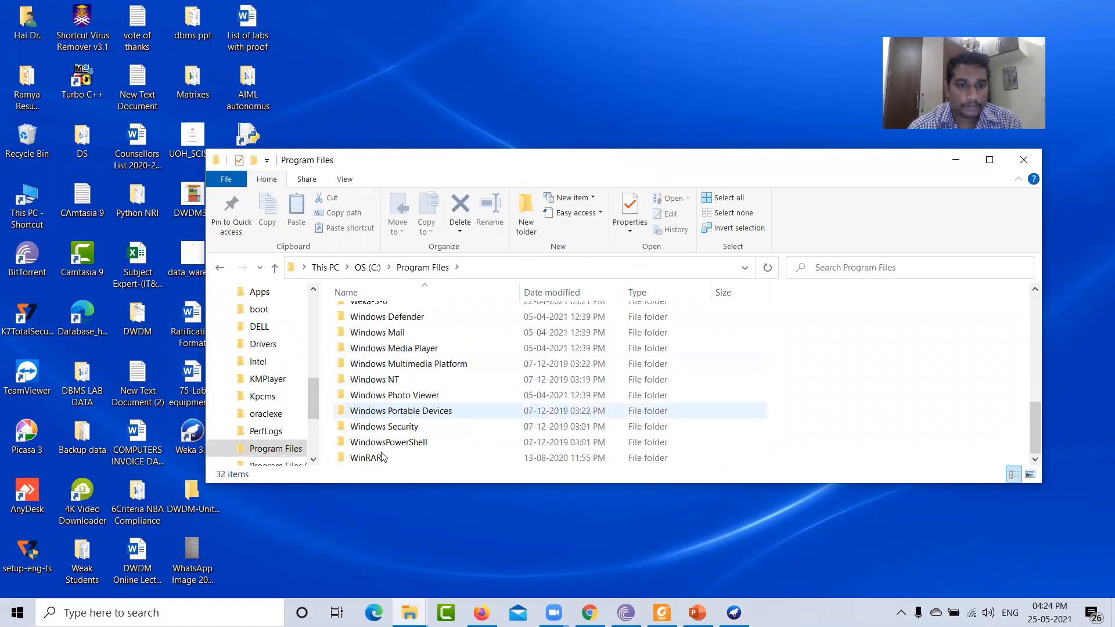
{"action": "scroll", "coordinate": [372, 375], "scroll_direction": "up", "scroll_amount": 1}
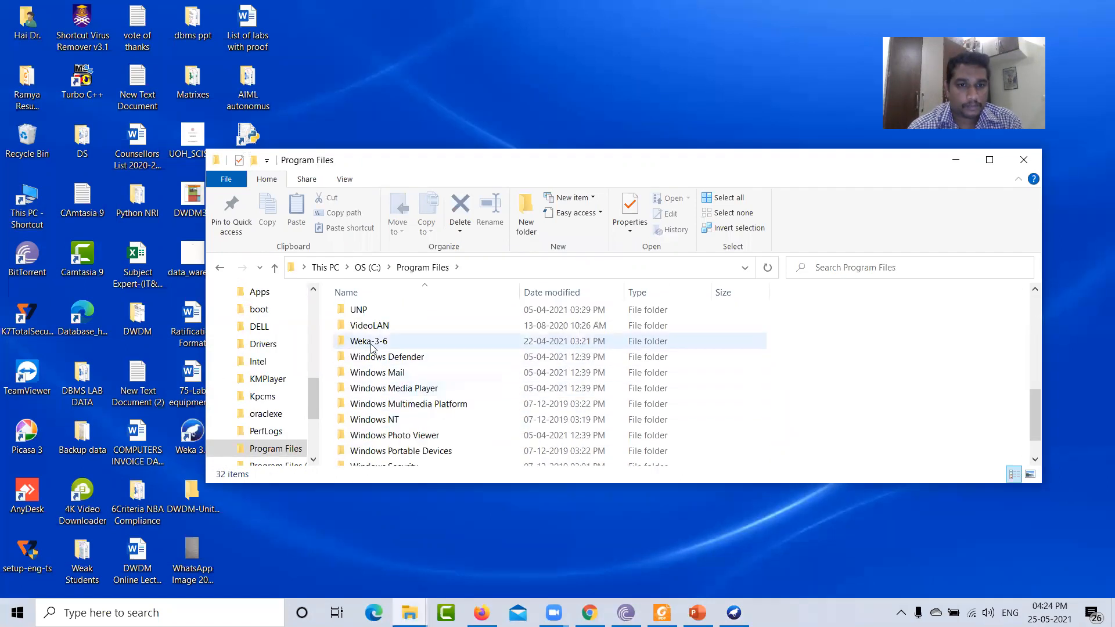
{"action": "double_click", "coordinate": [372, 343]}
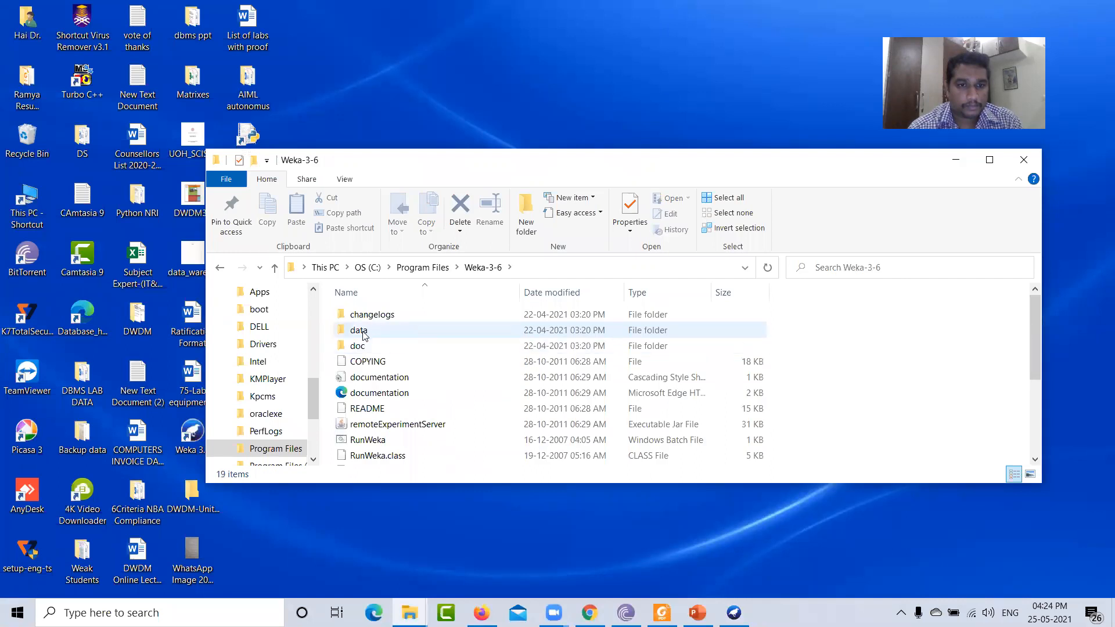
{"action": "double_click", "coordinate": [370, 330]}
{"action": "scroll", "coordinate": [447, 382], "scroll_direction": "down", "scroll_amount": 1}
{"action": "scroll", "coordinate": [447, 383], "scroll_direction": "down", "scroll_amount": 2}
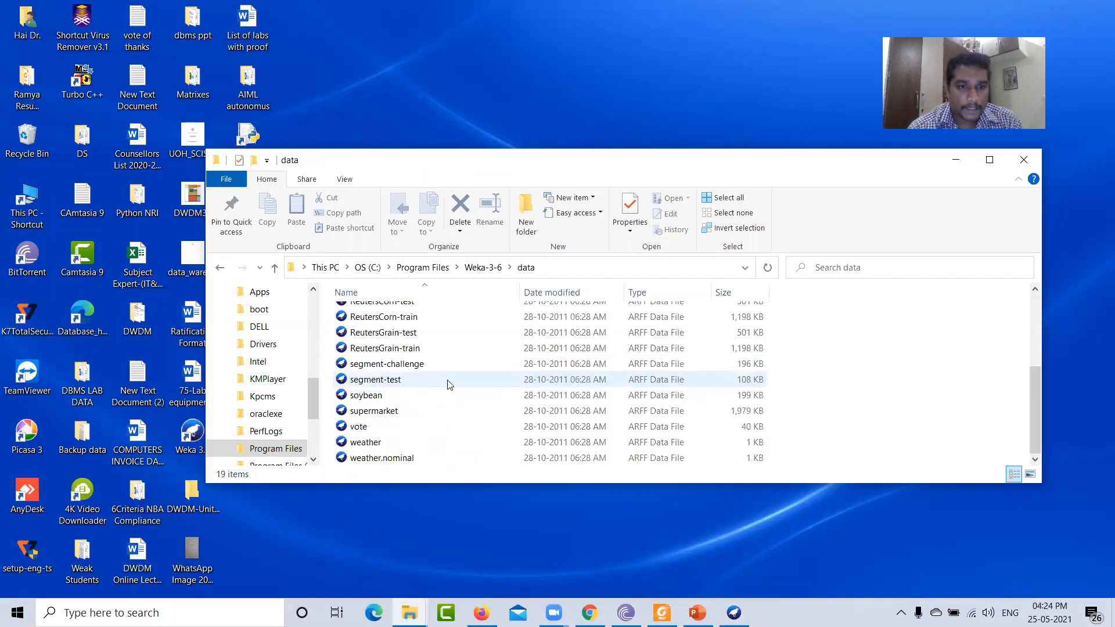
{"action": "scroll", "coordinate": [447, 383], "scroll_direction": "up", "scroll_amount": 3}
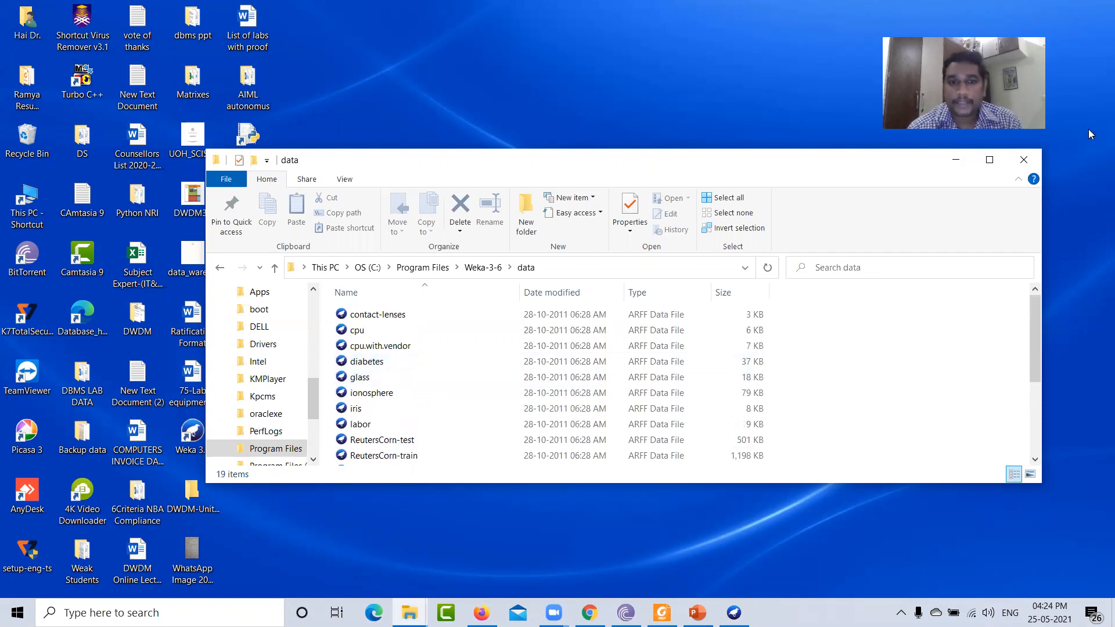
{"action": "left_click", "coordinate": [955, 161]}
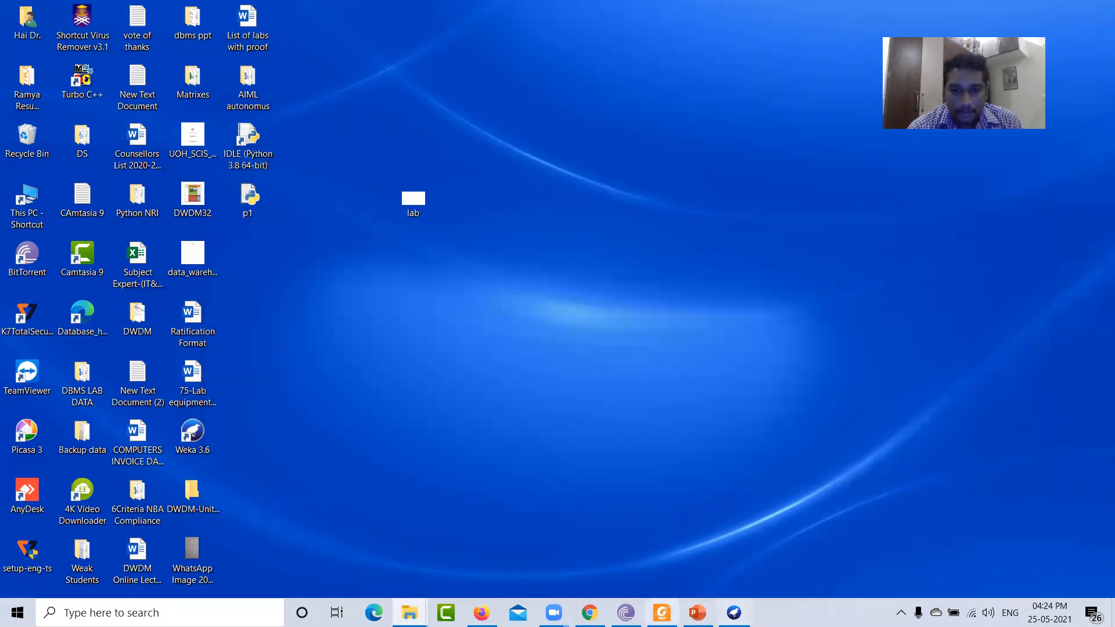
- Read the id3 experiment steps in the lab manual and select the employee.arff dataset text
{"action": "left_click", "coordinate": [662, 613]}
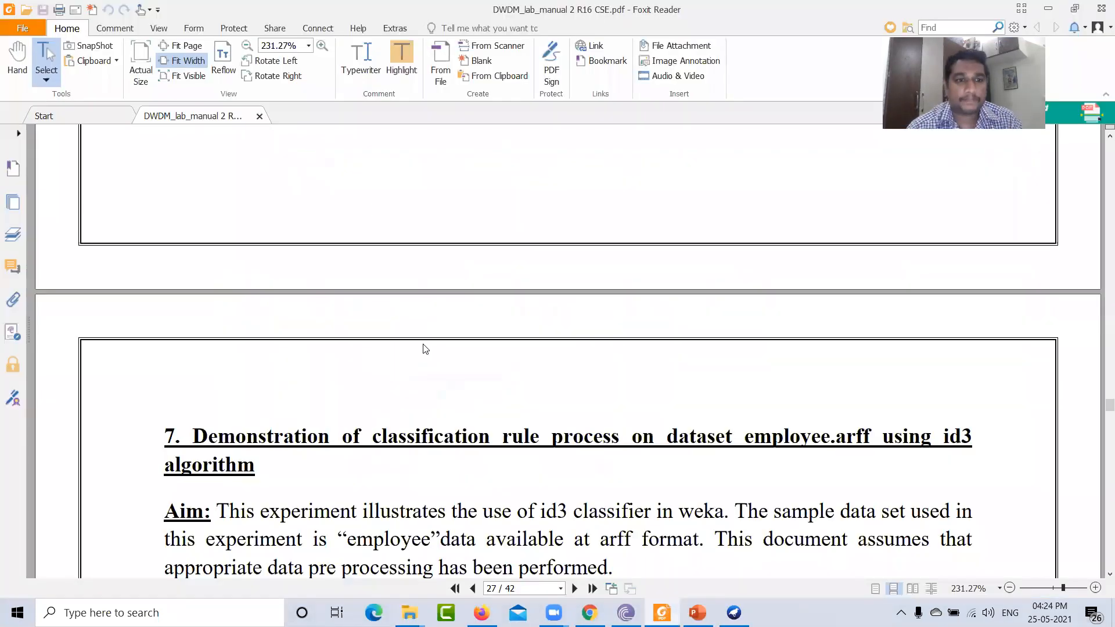
{"action": "scroll", "coordinate": [442, 358], "scroll_direction": "down", "scroll_amount": 3}
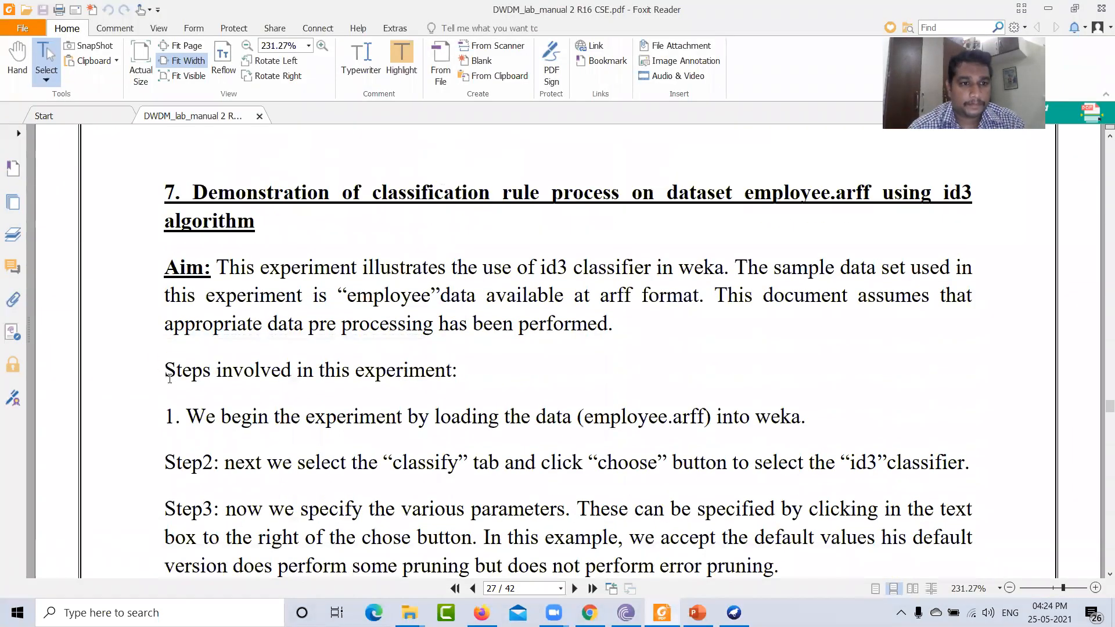
{"action": "scroll", "coordinate": [256, 396], "scroll_direction": "down", "scroll_amount": 1}
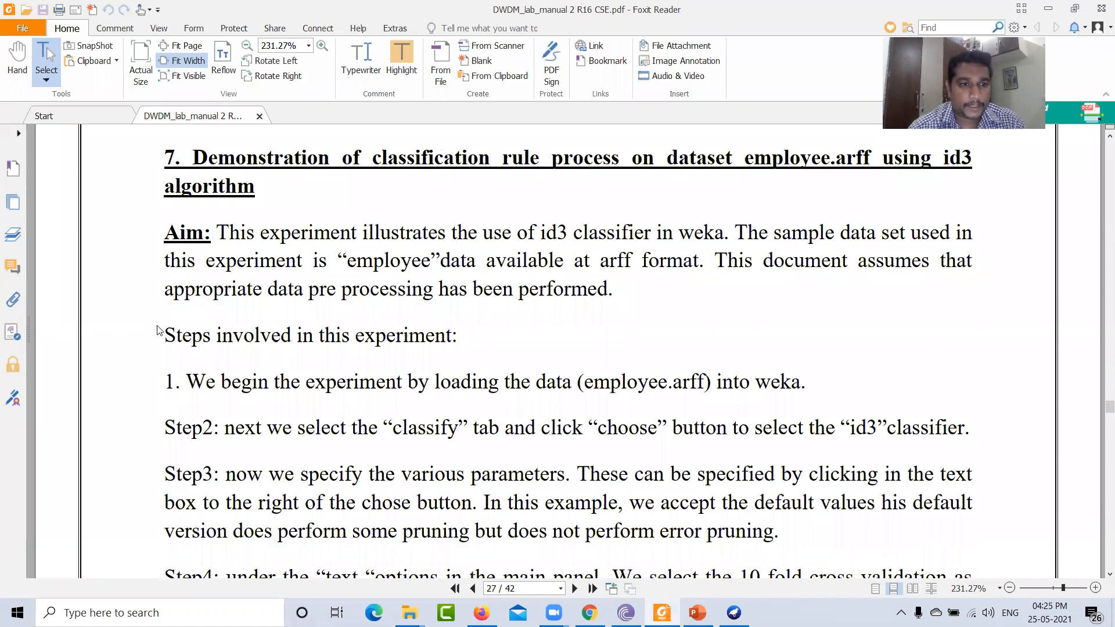
{"action": "scroll", "coordinate": [243, 295], "scroll_direction": "down", "scroll_amount": 10}
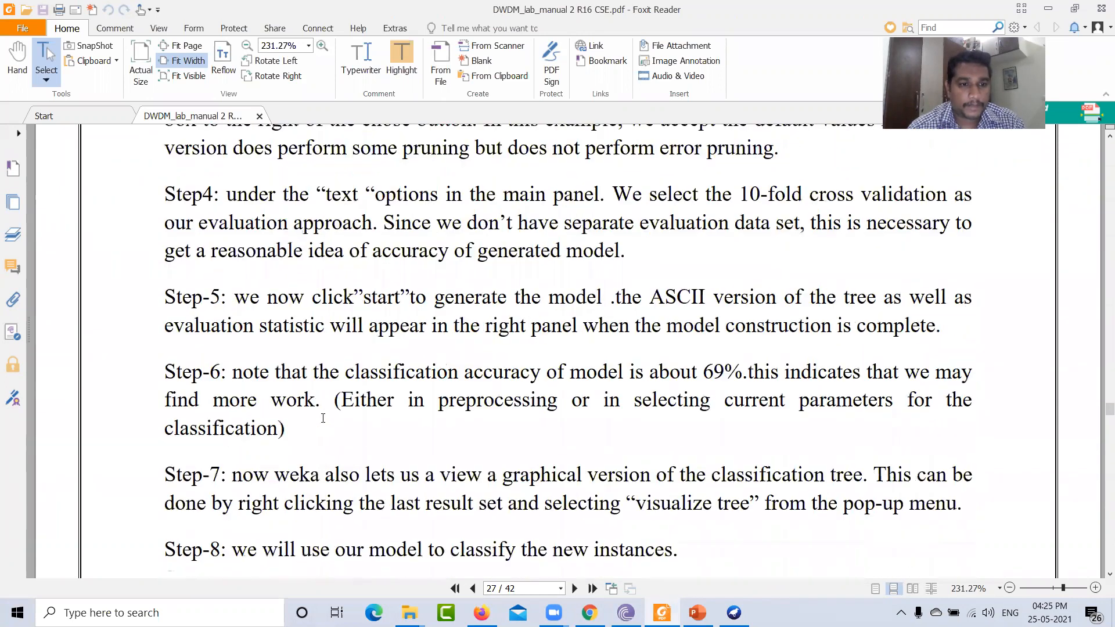
{"action": "scroll", "coordinate": [320, 442], "scroll_direction": "down", "scroll_amount": 12}
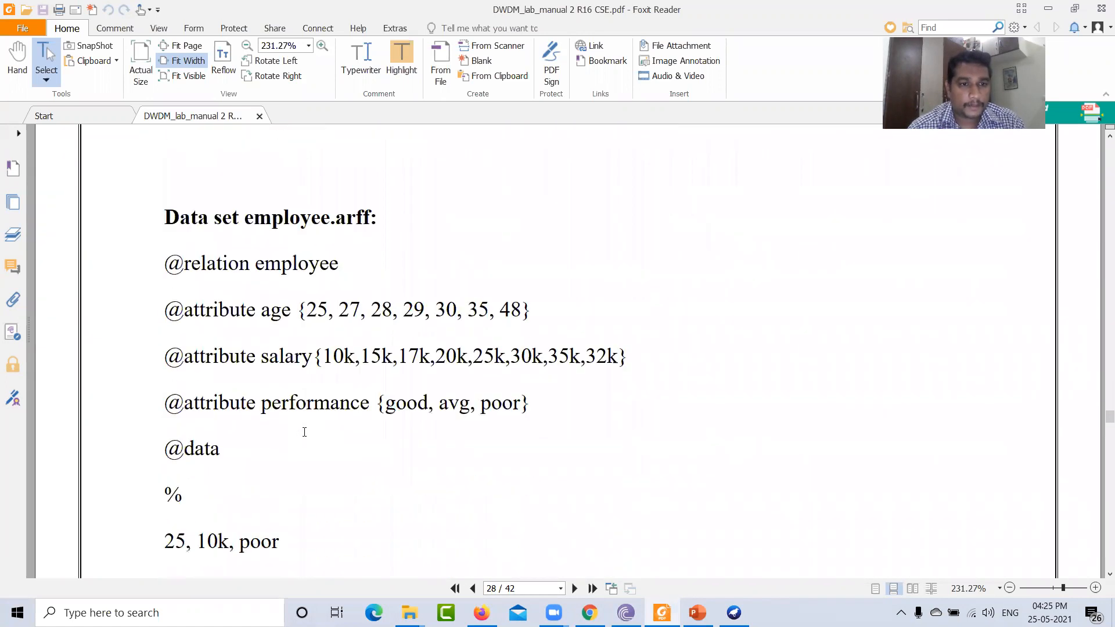
{"action": "scroll", "coordinate": [304, 432], "scroll_direction": "down", "scroll_amount": 1}
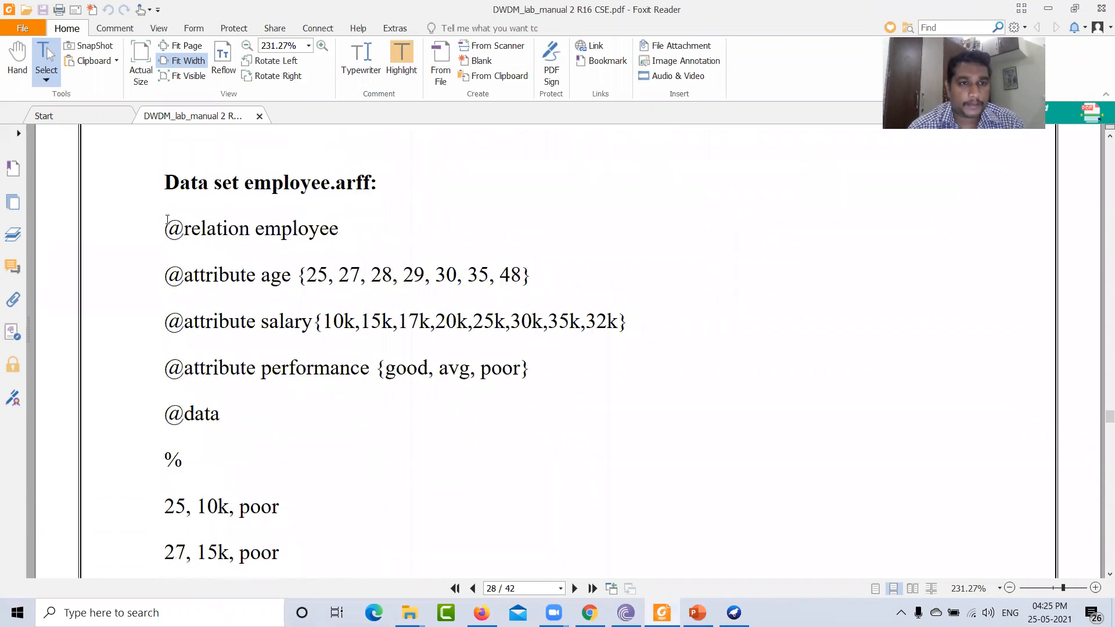
{"action": "left_click_drag", "start_coordinate": [167, 238], "coordinate": [182, 463]}
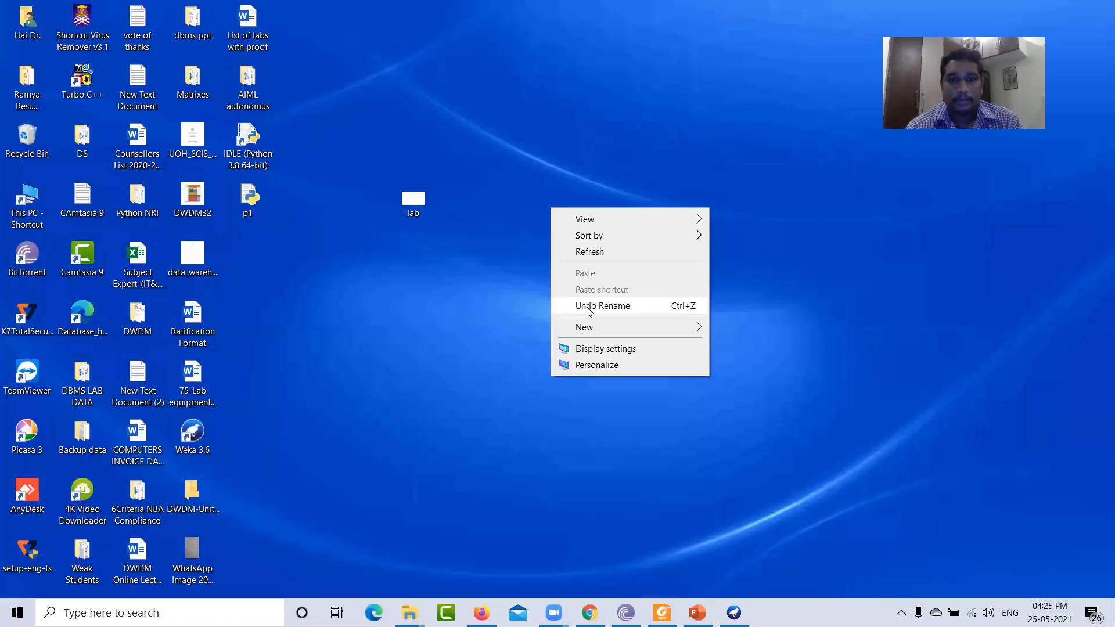
- Create a new text document on the desktop named emp
{"action": "mouse_move", "coordinate": [599, 331]}
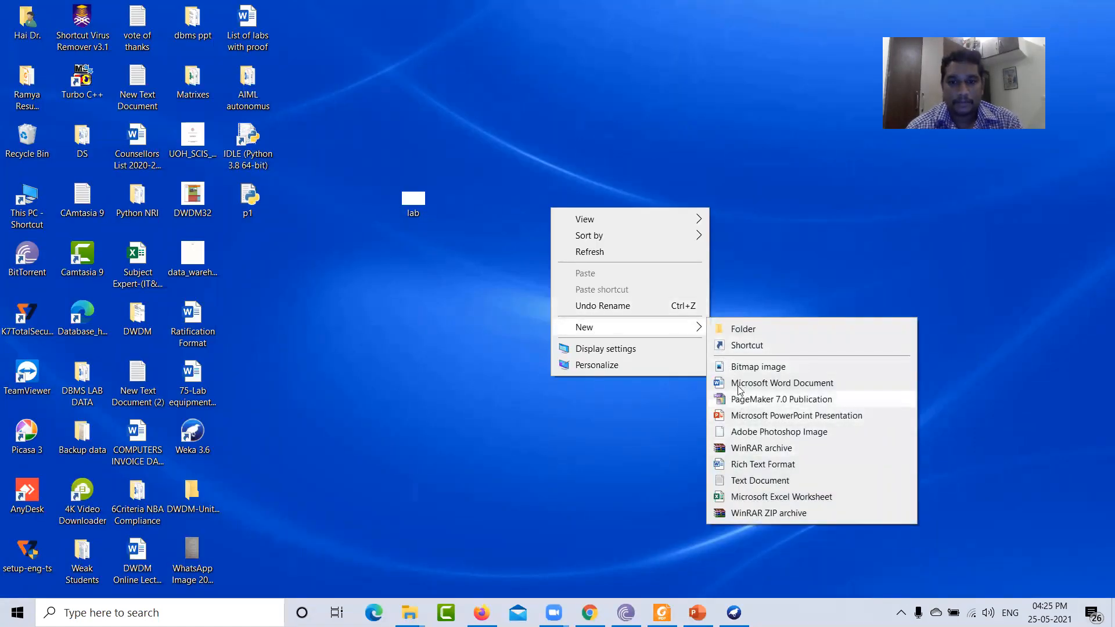
{"action": "left_click", "coordinate": [737, 481]}
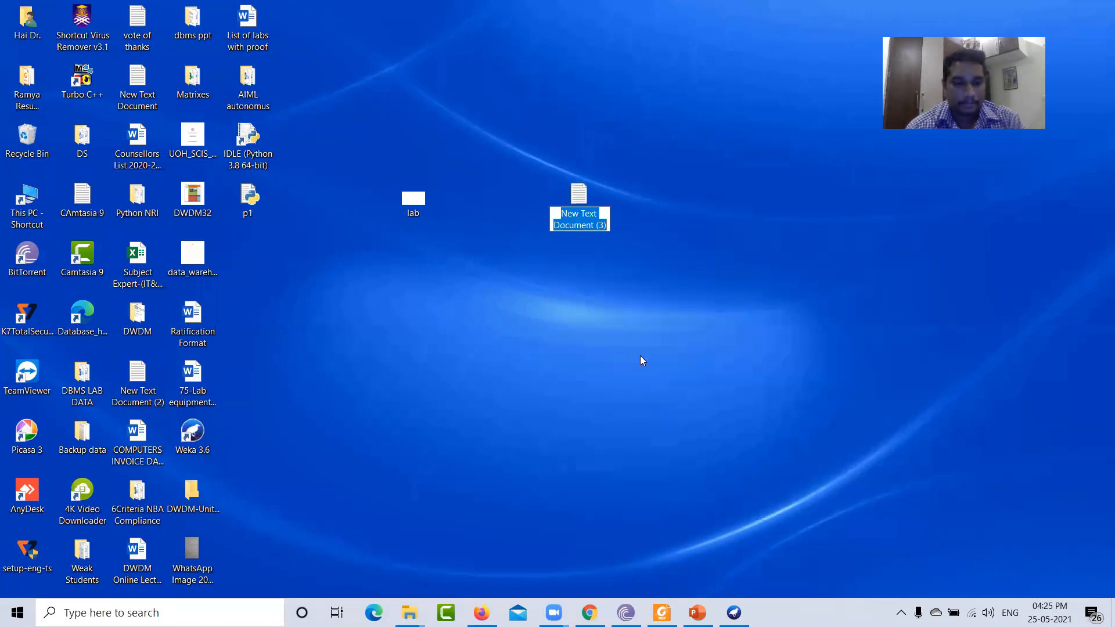
{"action": "type", "text": "emp"}
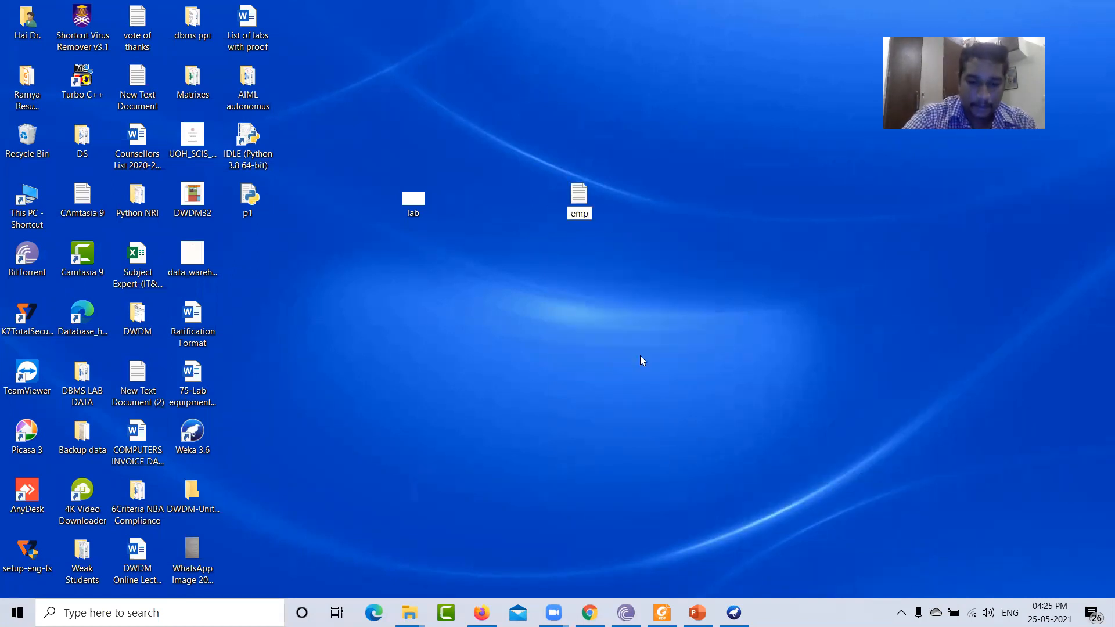
{"action": "key", "text": "Return"}
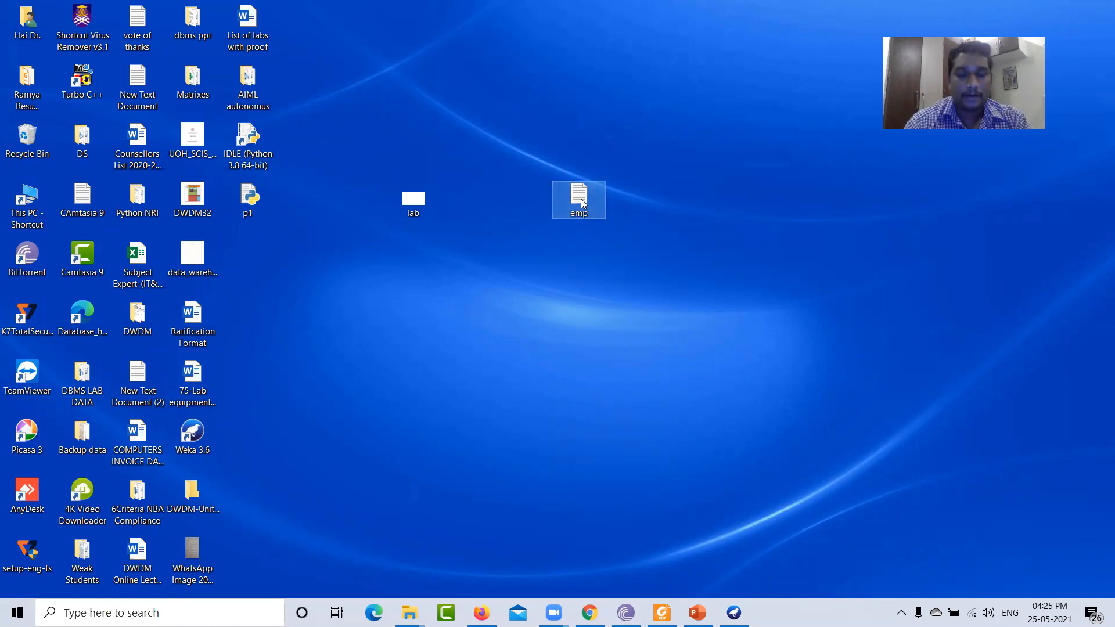
- Create another new text document on the desktop, open it in Notepad, and paste the employee ARFF data into it
{"action": "right_click", "coordinate": [546, 302]}
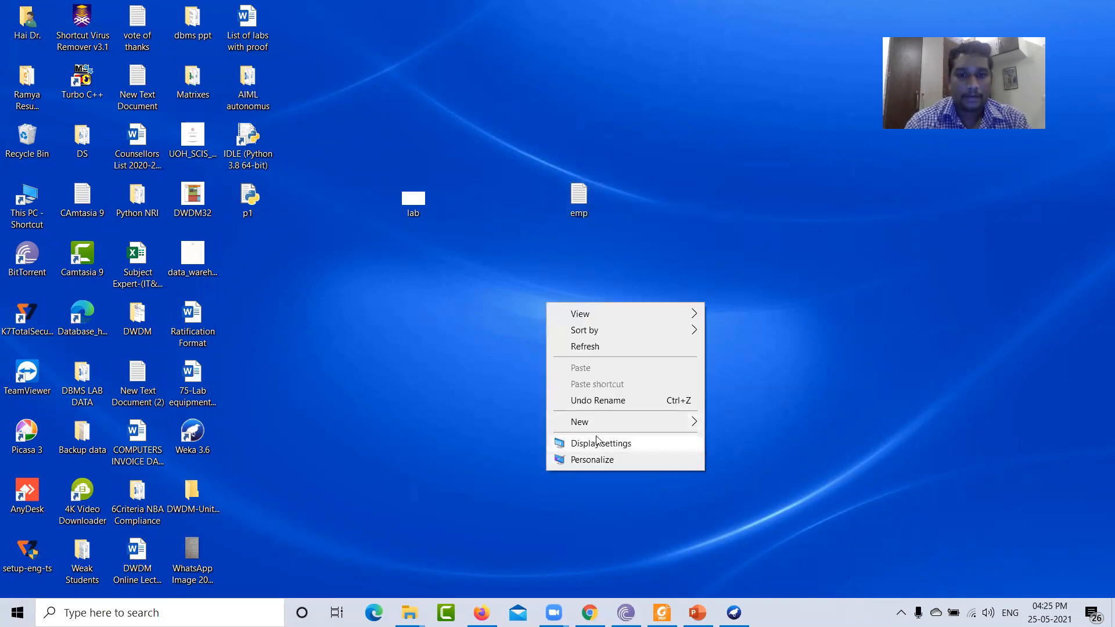
{"action": "mouse_move", "coordinate": [601, 422]}
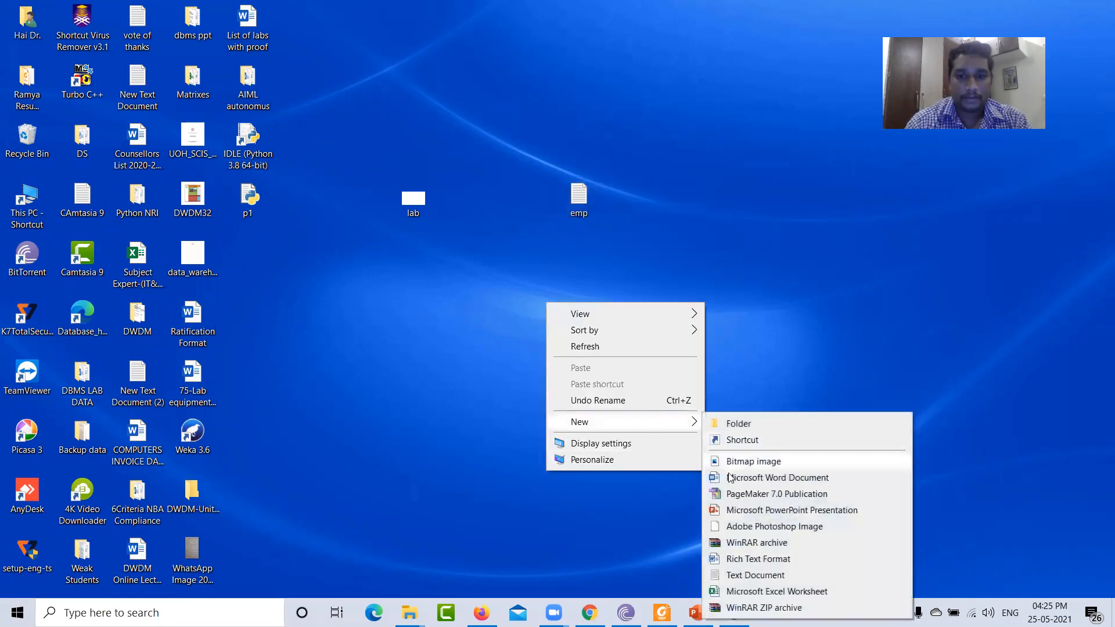
{"action": "left_click", "coordinate": [749, 575]}
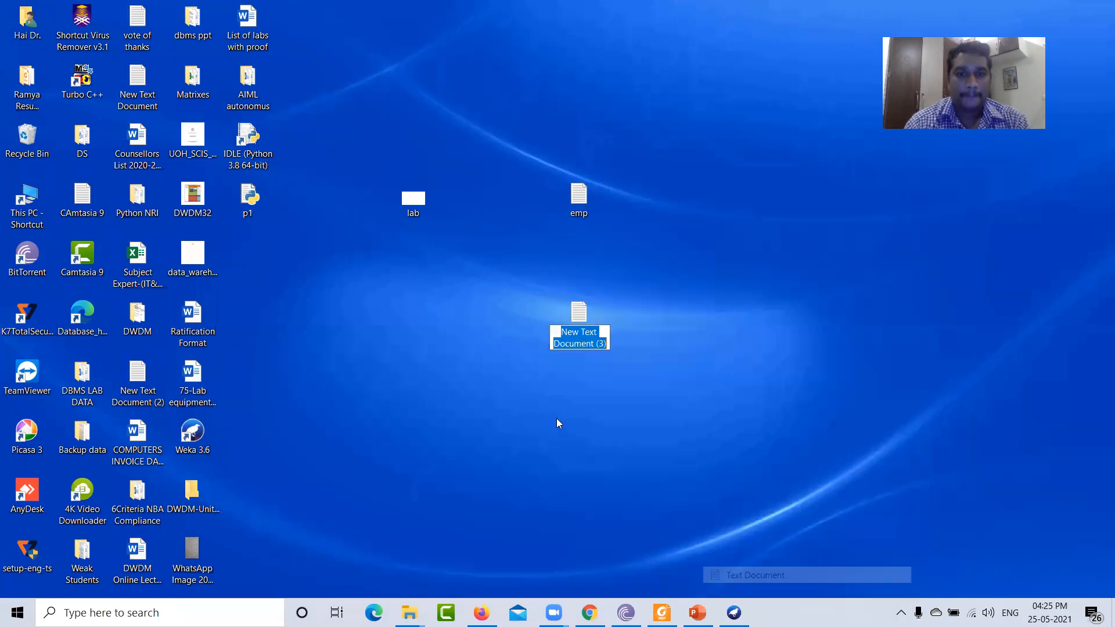
{"action": "double_click", "coordinate": [576, 336]}
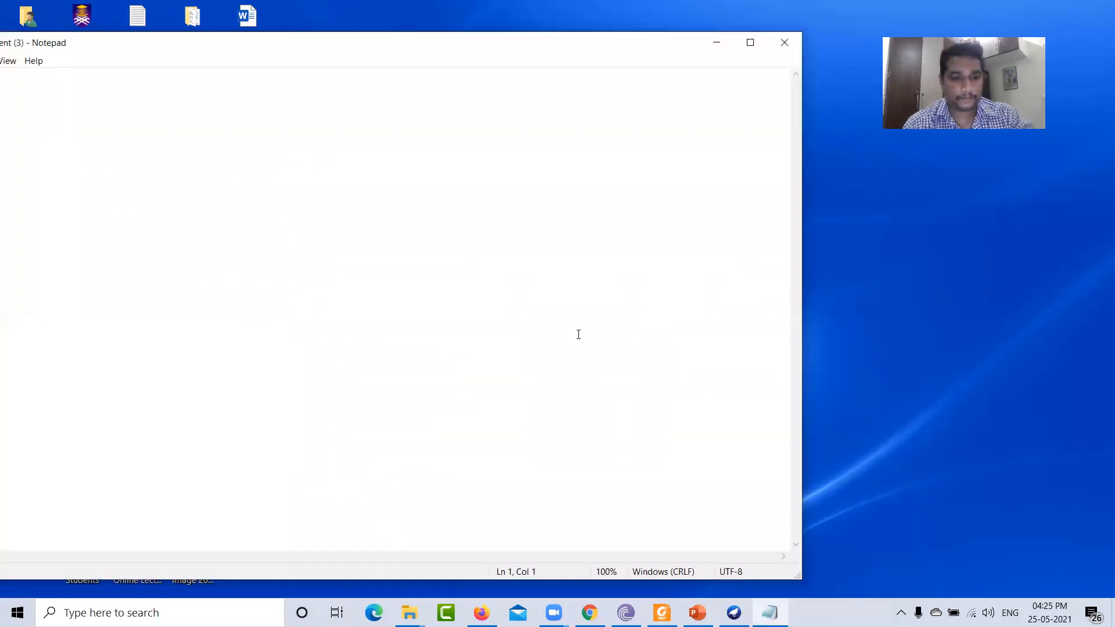
{"action": "key", "text": "ctrl+v"}
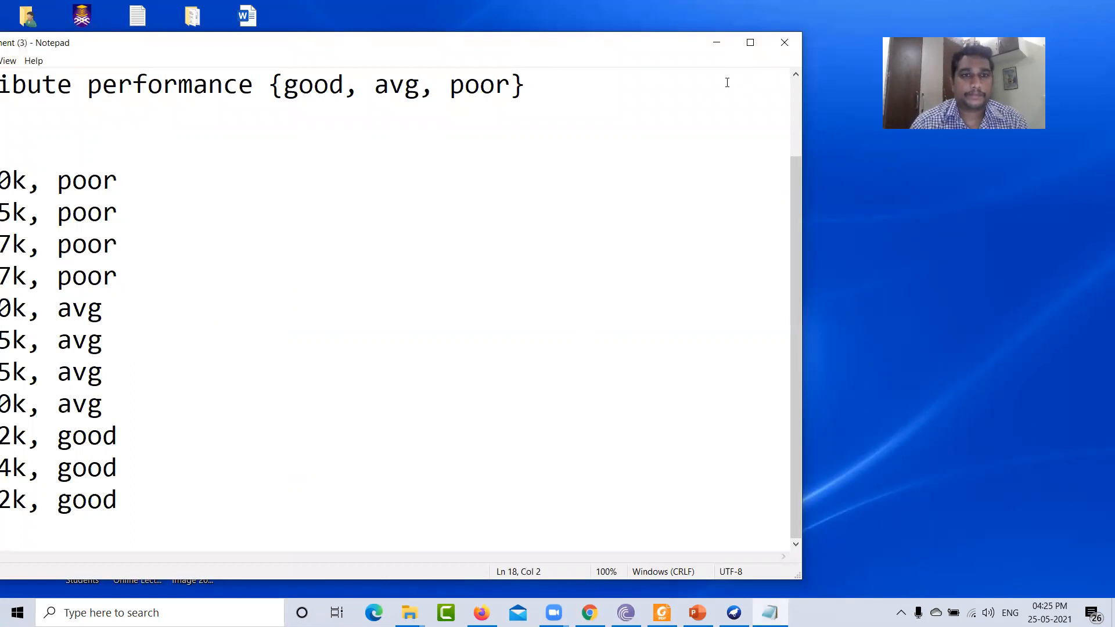
- Save the Notepad document to the desktop as emp.arff with the file type set to All Files
{"action": "left_click_drag", "start_coordinate": [684, 45], "coordinate": [834, 45]}
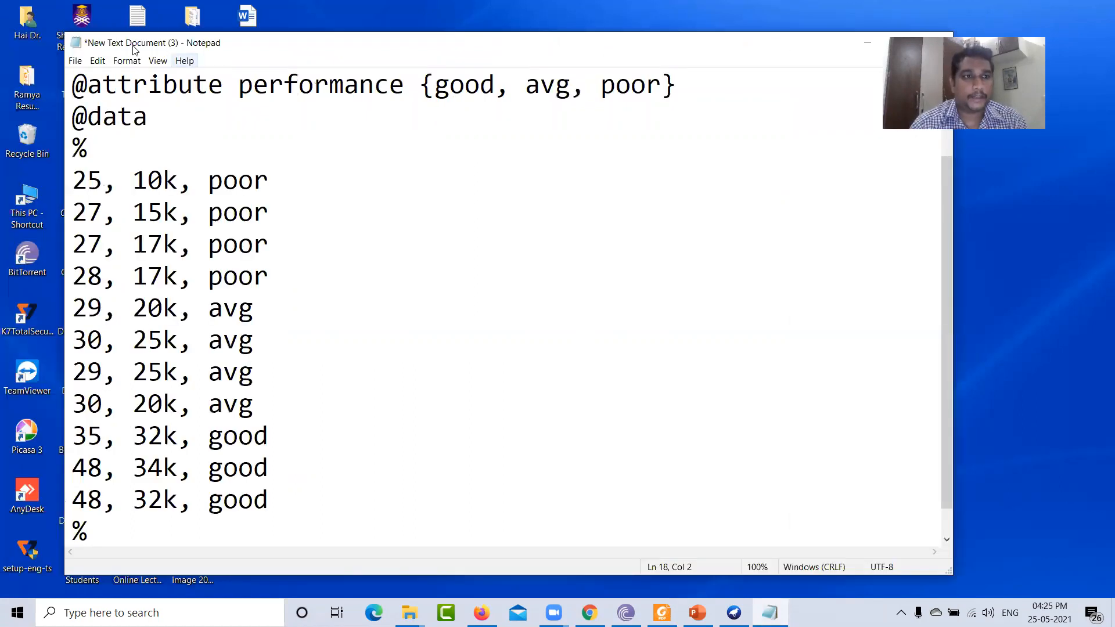
{"action": "left_click", "coordinate": [75, 61]}
{"action": "left_click", "coordinate": [102, 130]}
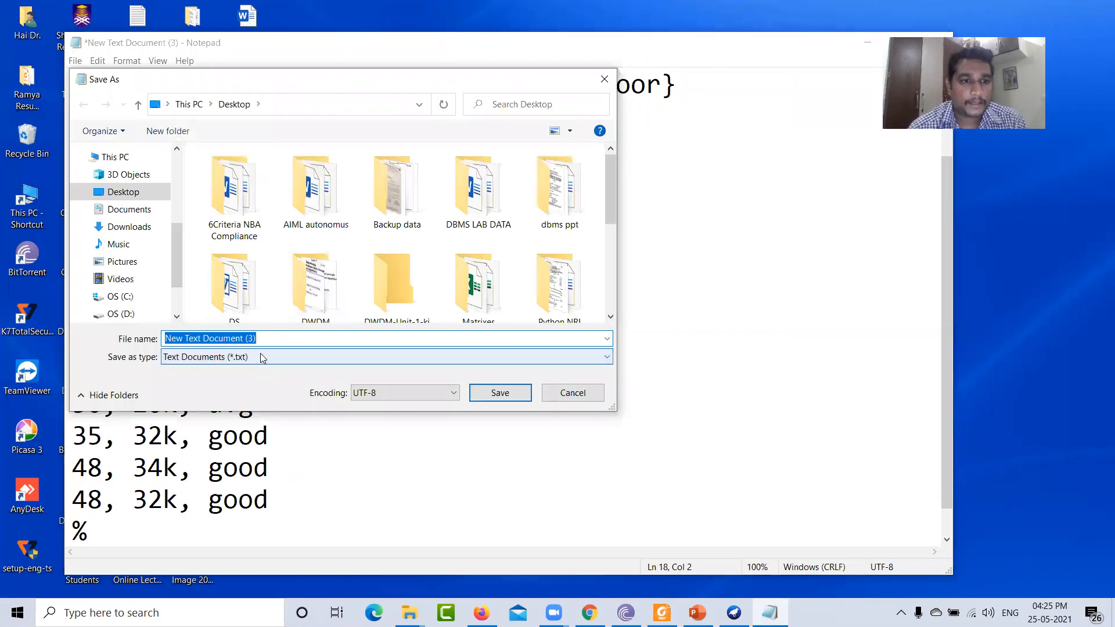
{"action": "left_click", "coordinate": [258, 356]}
{"action": "left_click", "coordinate": [215, 376]}
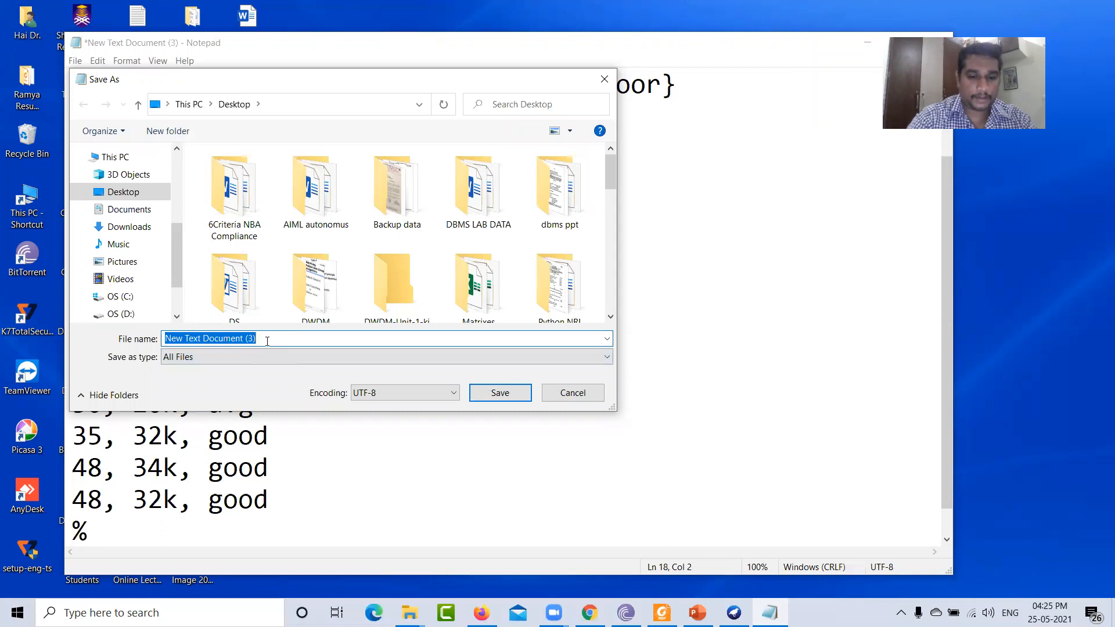
{"action": "type", "text": "emp."}
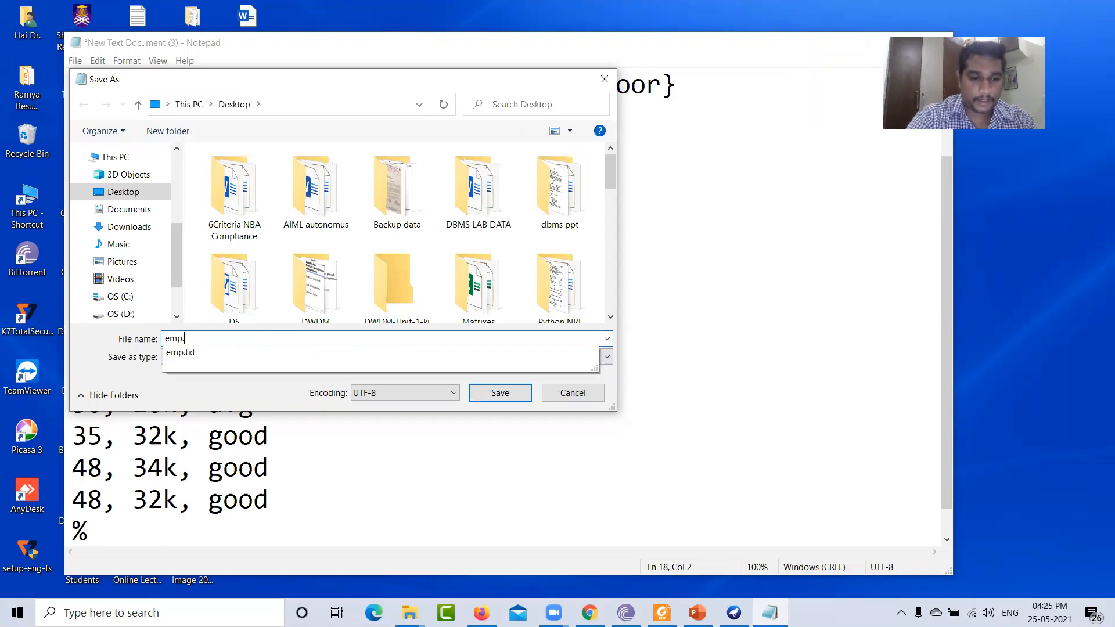
{"action": "type", "text": "arff"}
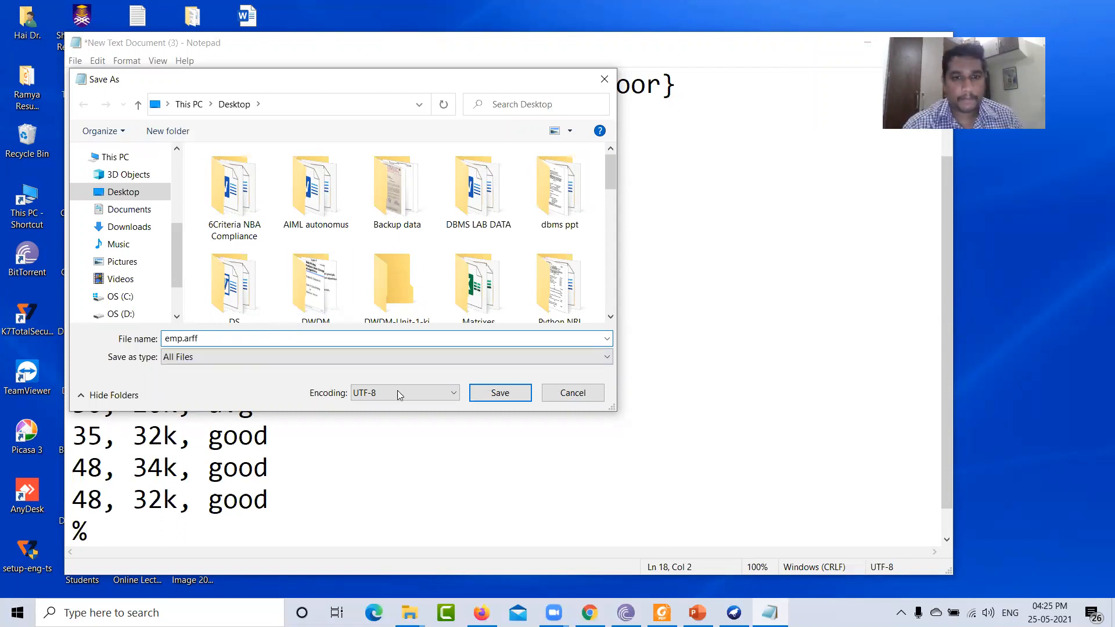
{"action": "left_click", "coordinate": [500, 393]}
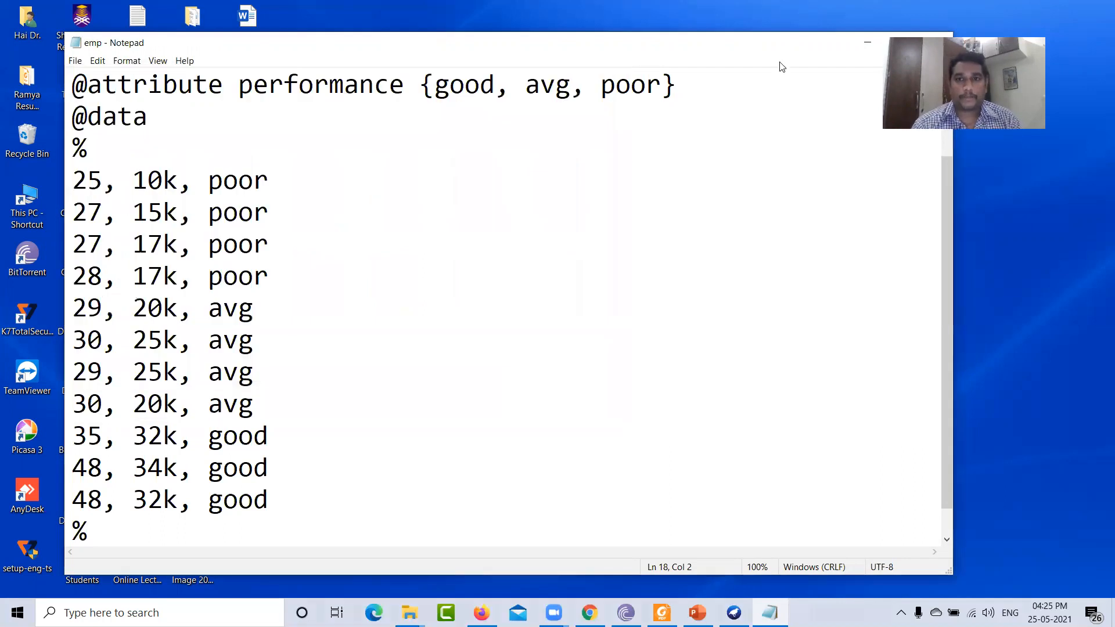
- Minimize Notepad, then open and close the other text documents on the desktop to inspect them
{"action": "left_click_drag", "start_coordinate": [781, 51], "coordinate": [566, 84]}
{"action": "left_click", "coordinate": [728, 74]}
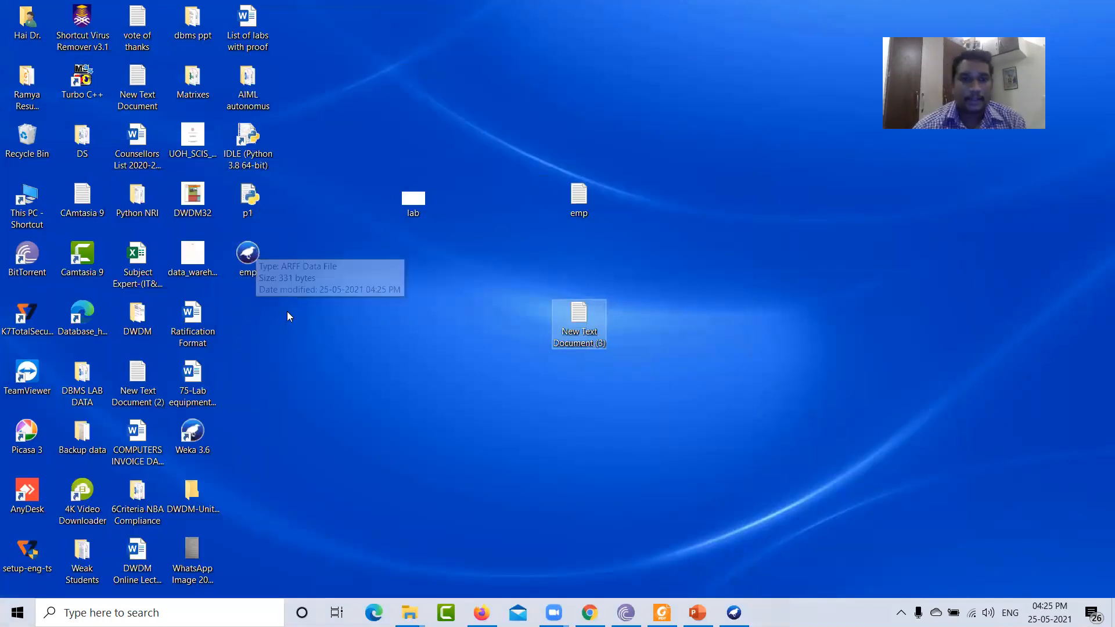
{"action": "double_click", "coordinate": [597, 336]}
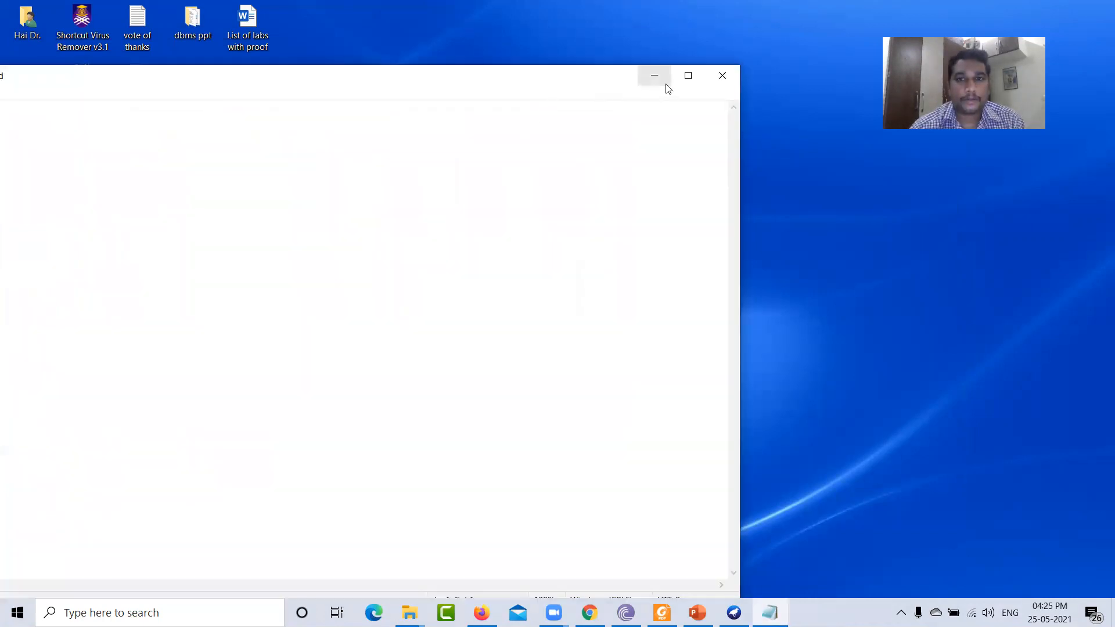
{"action": "left_click_drag", "start_coordinate": [567, 80], "coordinate": [577, 169]}
{"action": "left_click", "coordinate": [735, 164]}
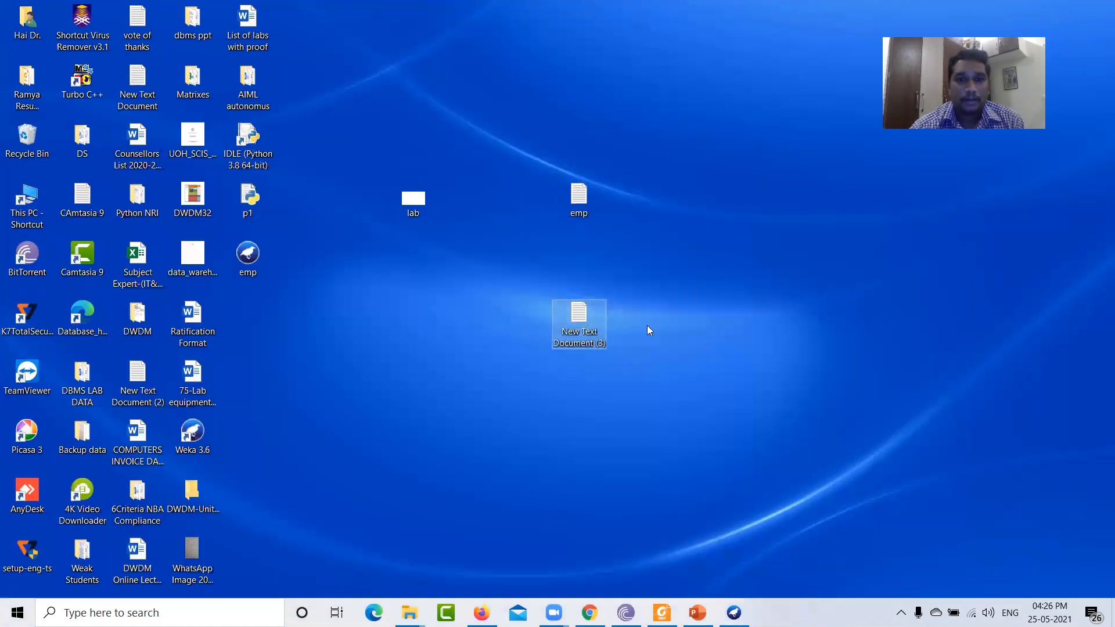
{"action": "right_click", "coordinate": [582, 186]}
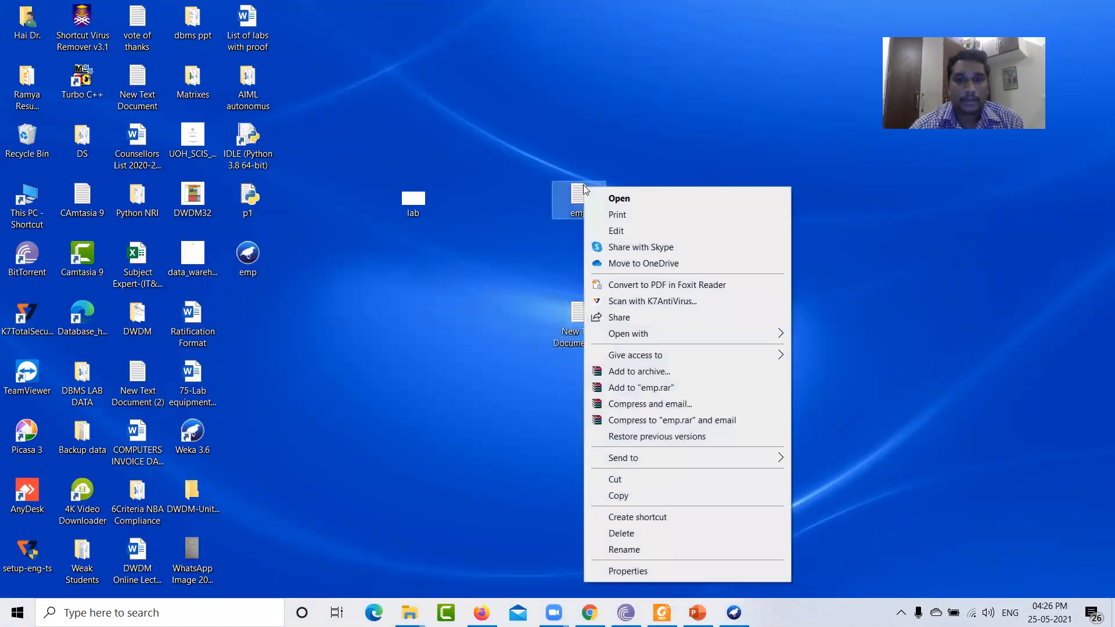
{"action": "left_click", "coordinate": [821, 263]}
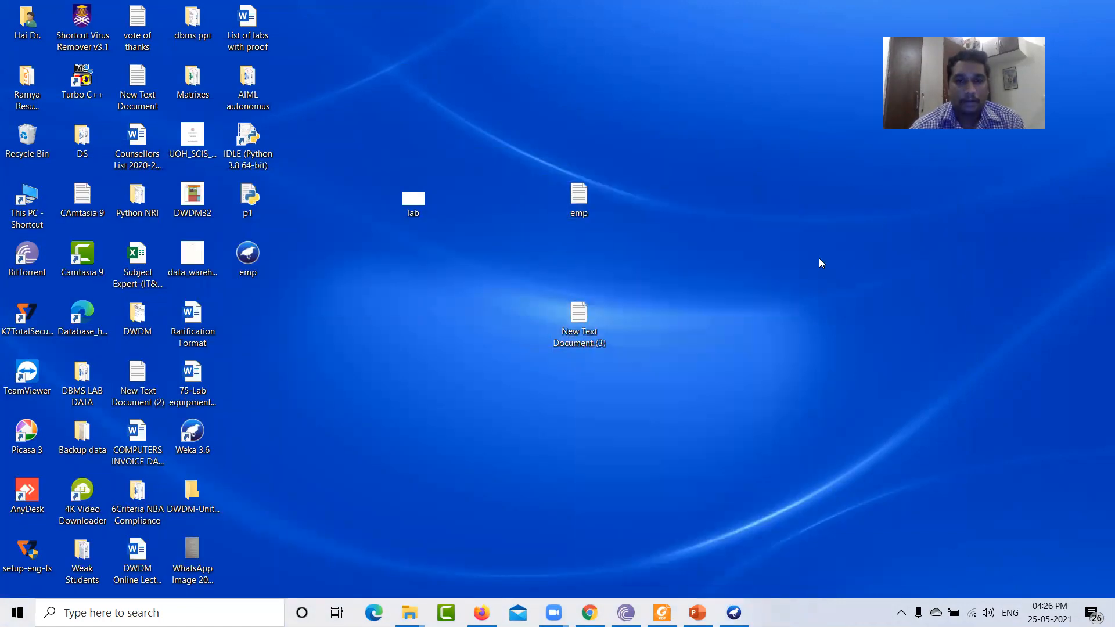
{"action": "double_click", "coordinate": [576, 202]}
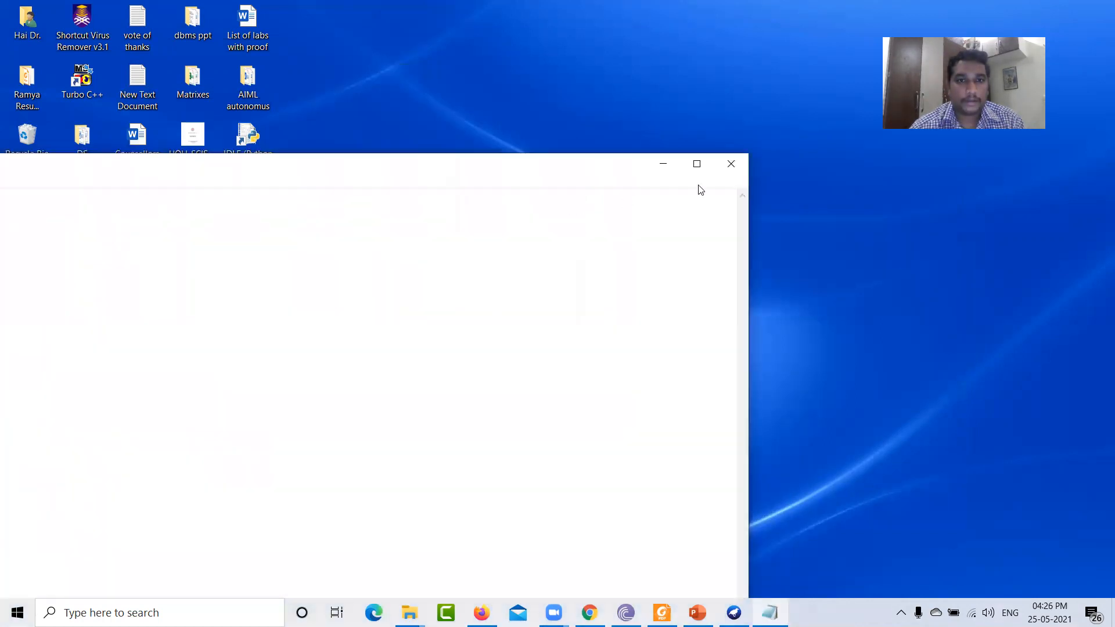
{"action": "left_click", "coordinate": [729, 164]}
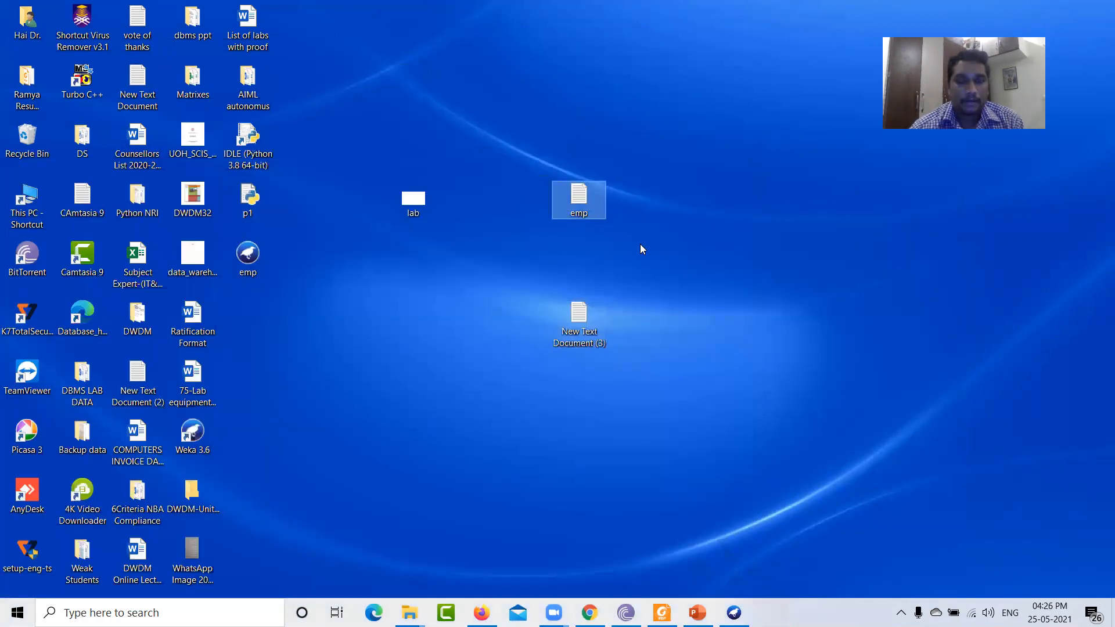
{"action": "left_click", "coordinate": [481, 287]}
- Open emp.arff in Notepad, scroll through its contents, and close it
{"action": "right_click", "coordinate": [259, 259]}
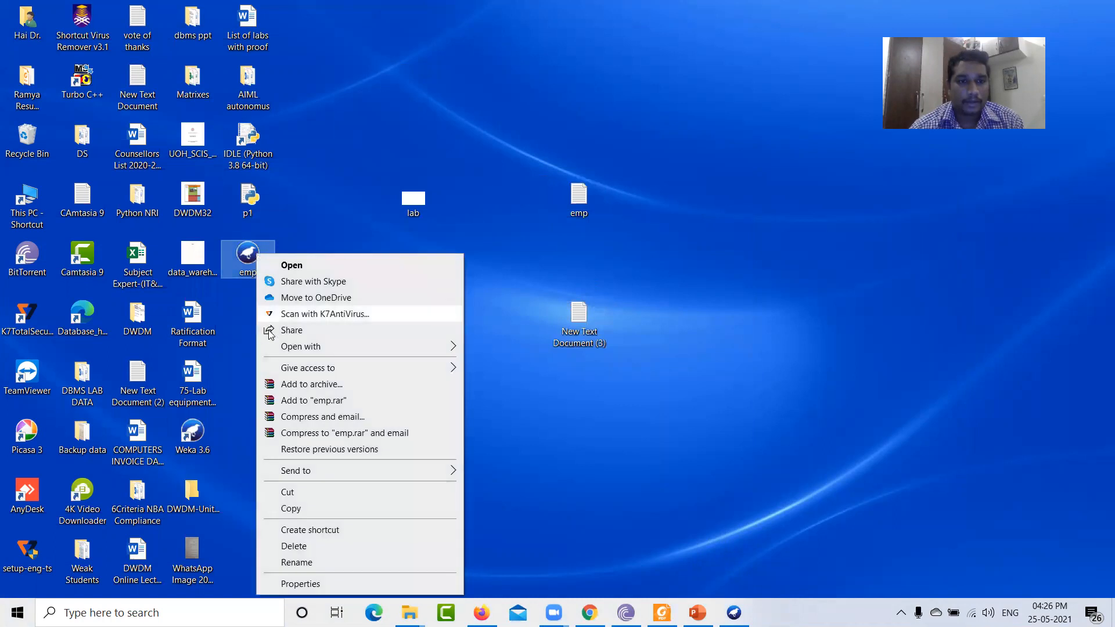
{"action": "mouse_move", "coordinate": [316, 349]}
{"action": "left_click", "coordinate": [496, 364]}
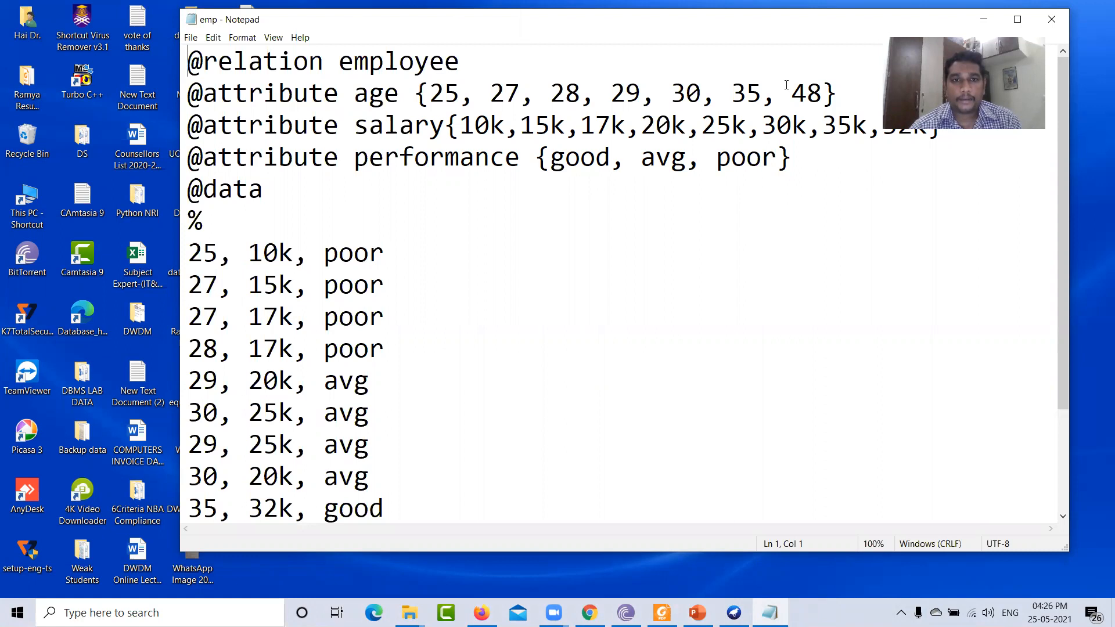
{"action": "left_click_drag", "start_coordinate": [513, 17], "coordinate": [374, 9]}
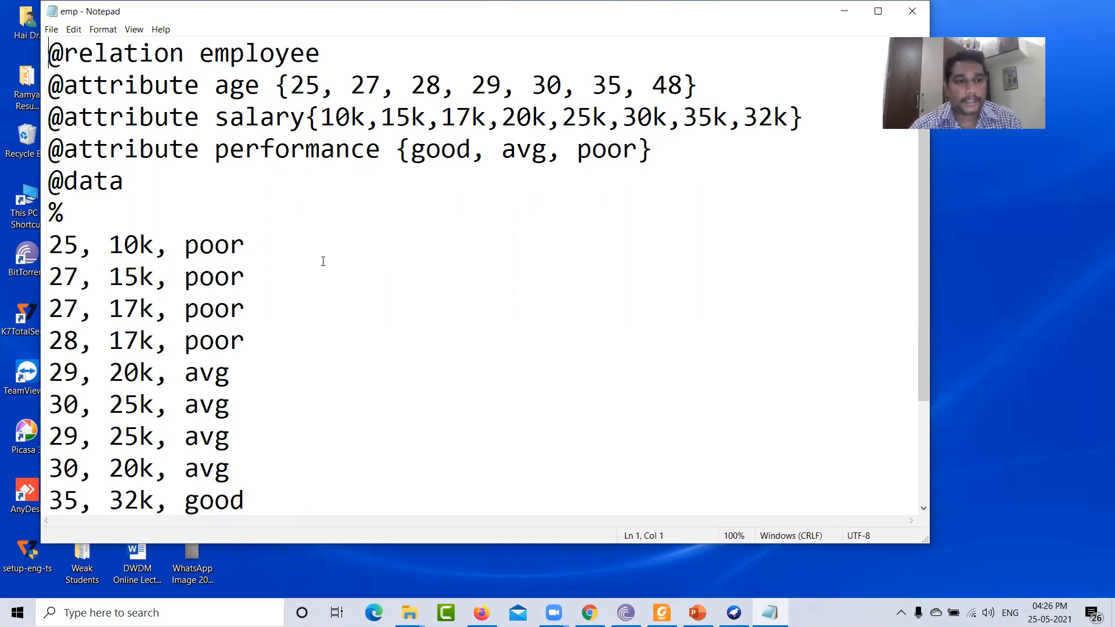
{"action": "scroll", "coordinate": [323, 261], "scroll_direction": "down", "scroll_amount": 2}
{"action": "left_click_drag", "start_coordinate": [805, 7], "coordinate": [714, 99]}
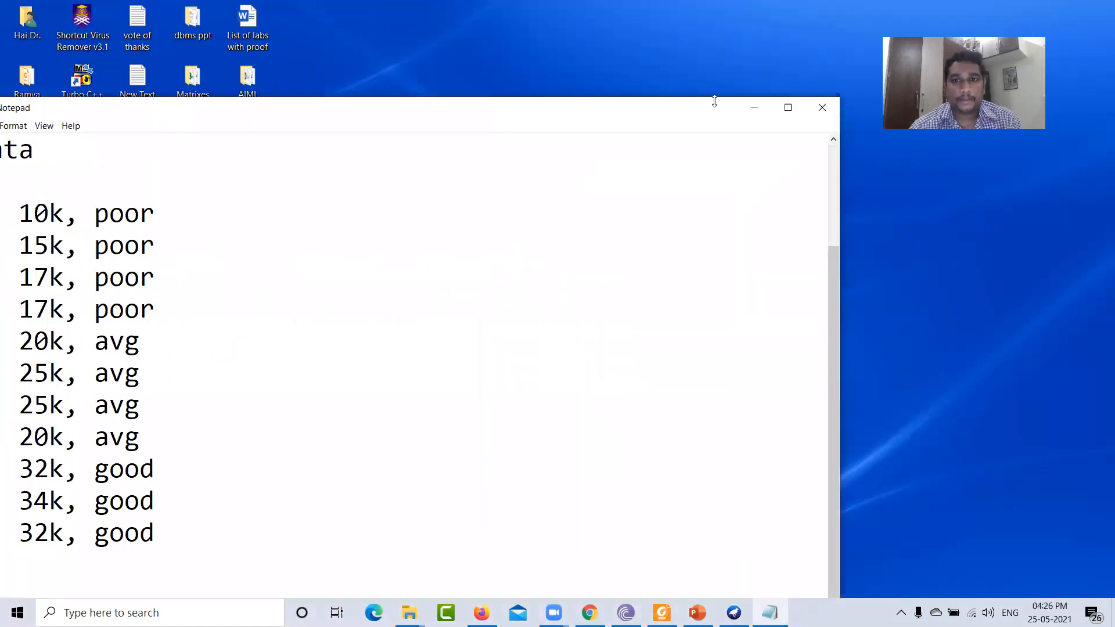
{"action": "left_click", "coordinate": [821, 104]}
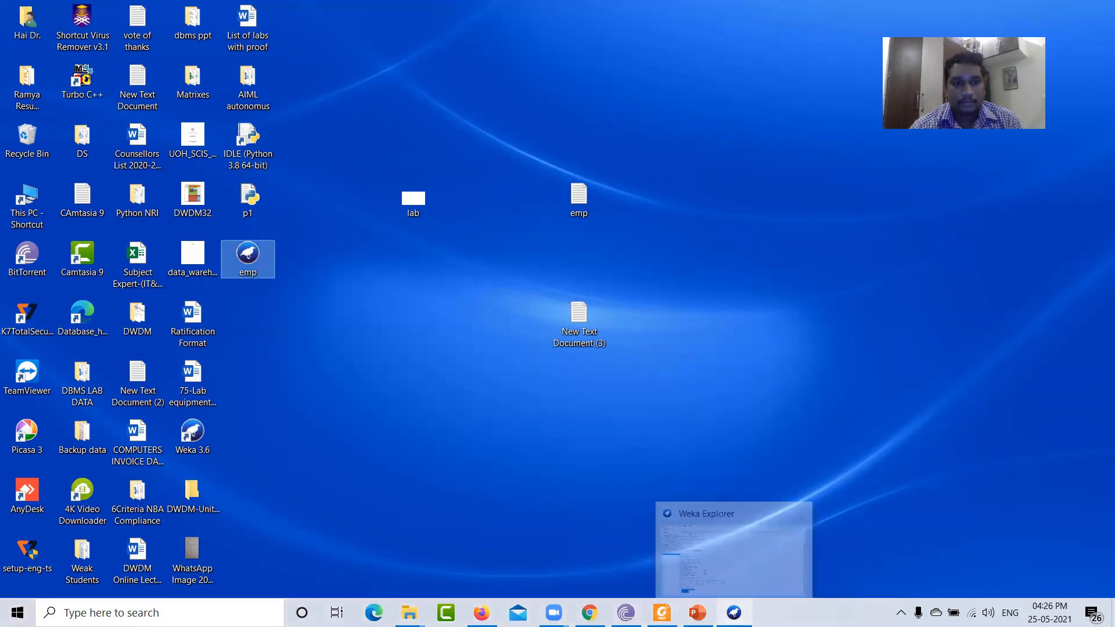
- Dismiss the Load Instances dialog in the restored Weka Explorer and close that Explorer window
{"action": "left_click", "coordinate": [734, 612]}
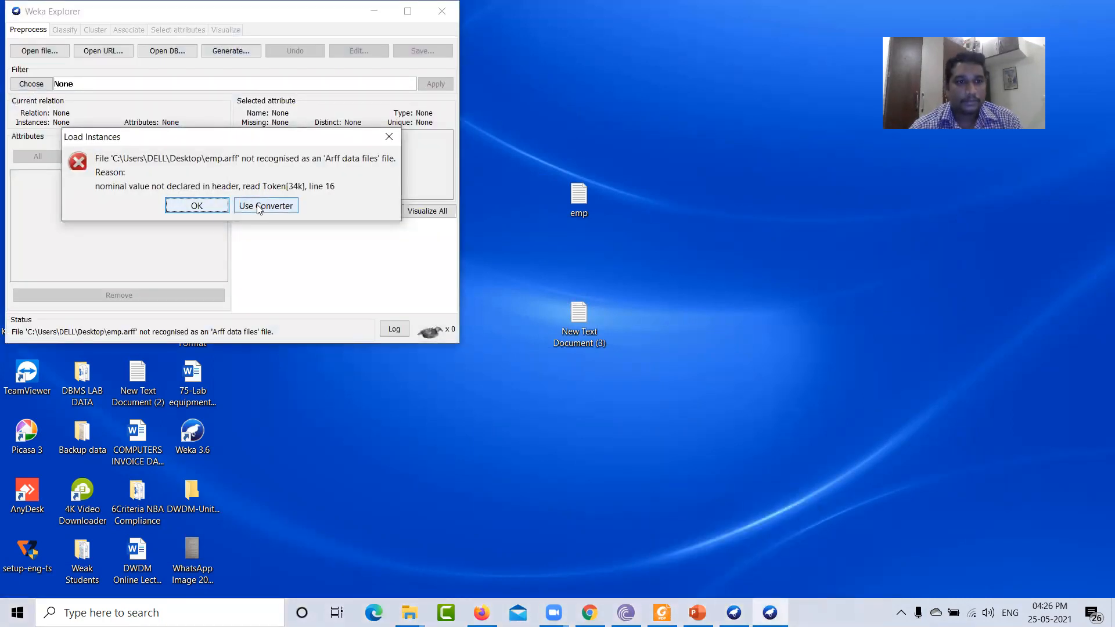
{"action": "left_click", "coordinate": [190, 206]}
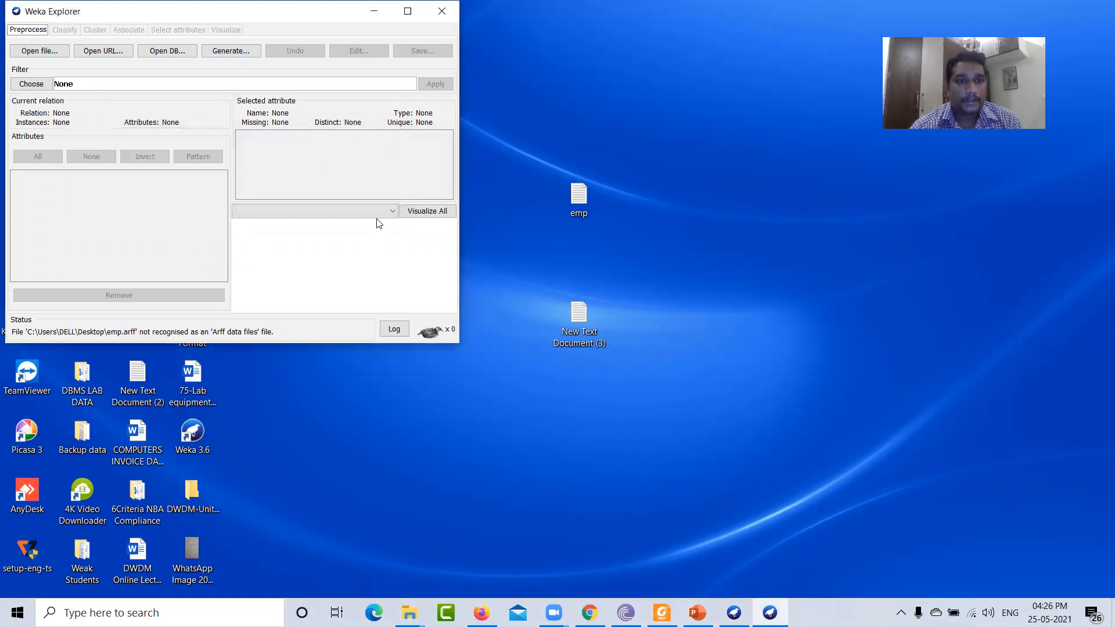
{"action": "left_click", "coordinate": [444, 14]}
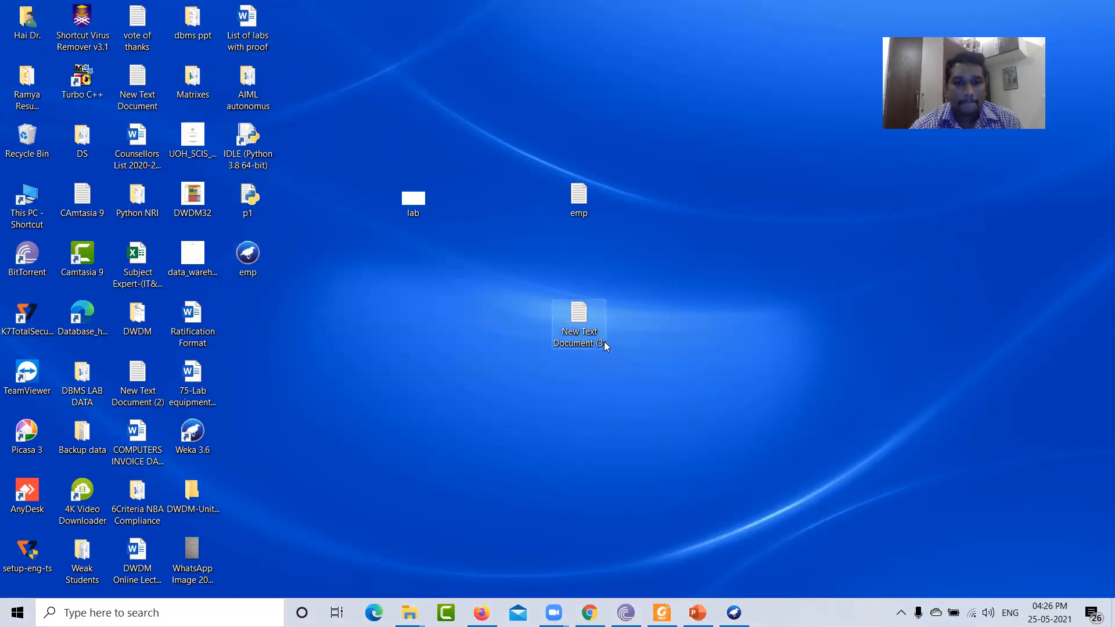
- Bring up the main Weka Explorer window showing the J48 results and close it
{"action": "right_click", "coordinate": [574, 340]}
{"action": "left_click", "coordinate": [276, 296]}
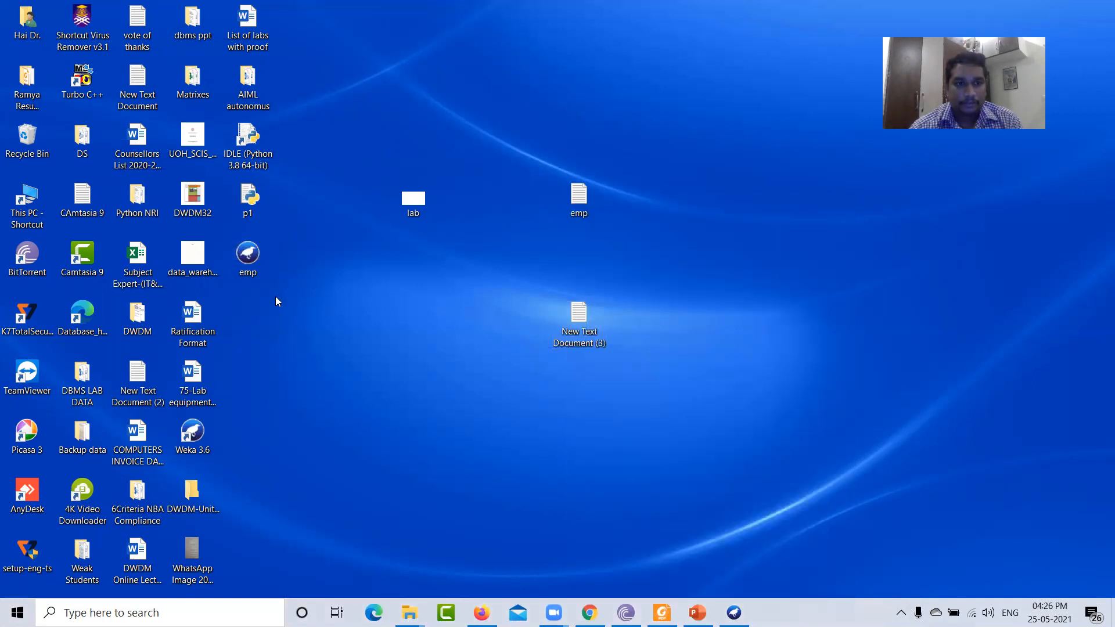
{"action": "left_click", "coordinate": [733, 613]}
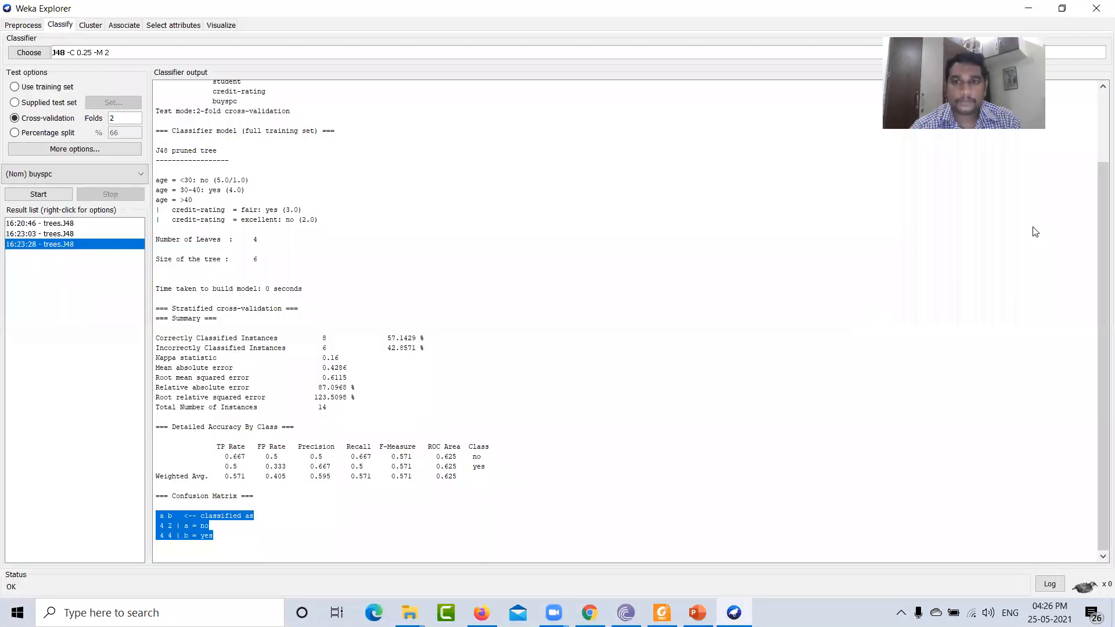
{"action": "left_click", "coordinate": [1095, 11]}
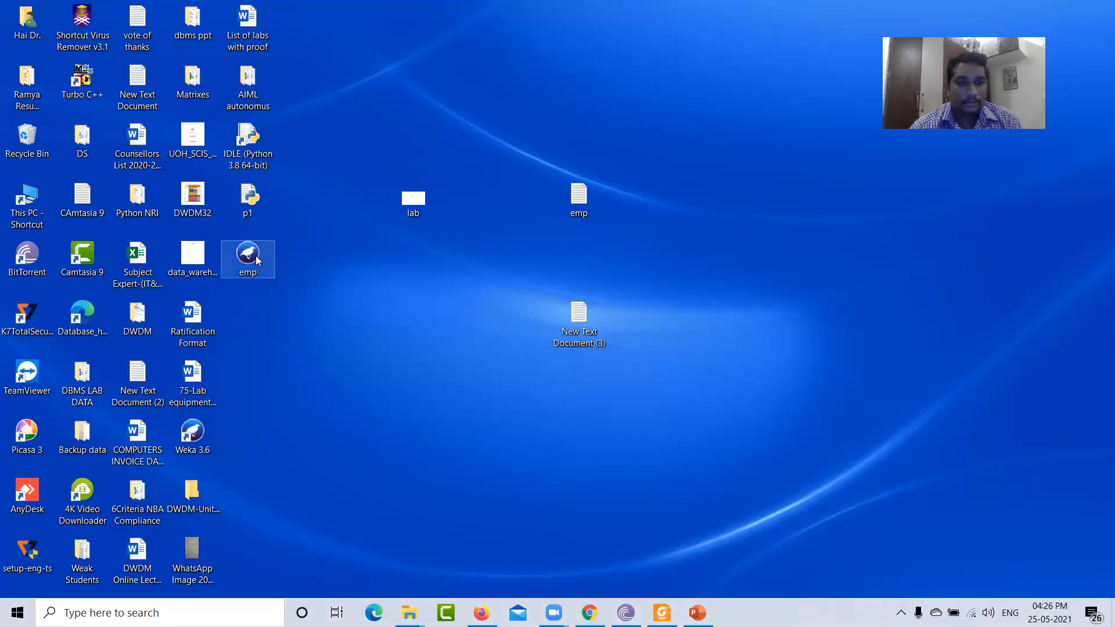
- Delete emp.arff, the emp text file and New Text Document (3) from the desktop
{"action": "right_click", "coordinate": [255, 255]}
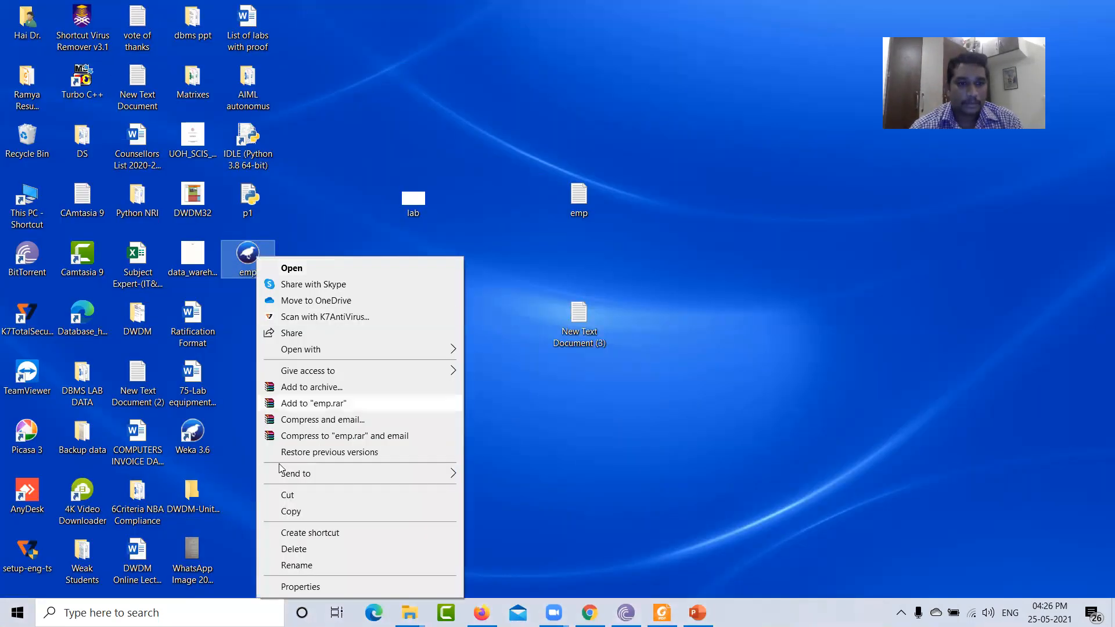
{"action": "left_click", "coordinate": [286, 552]}
{"action": "left_click_drag", "start_coordinate": [526, 351], "coordinate": [594, 191]}
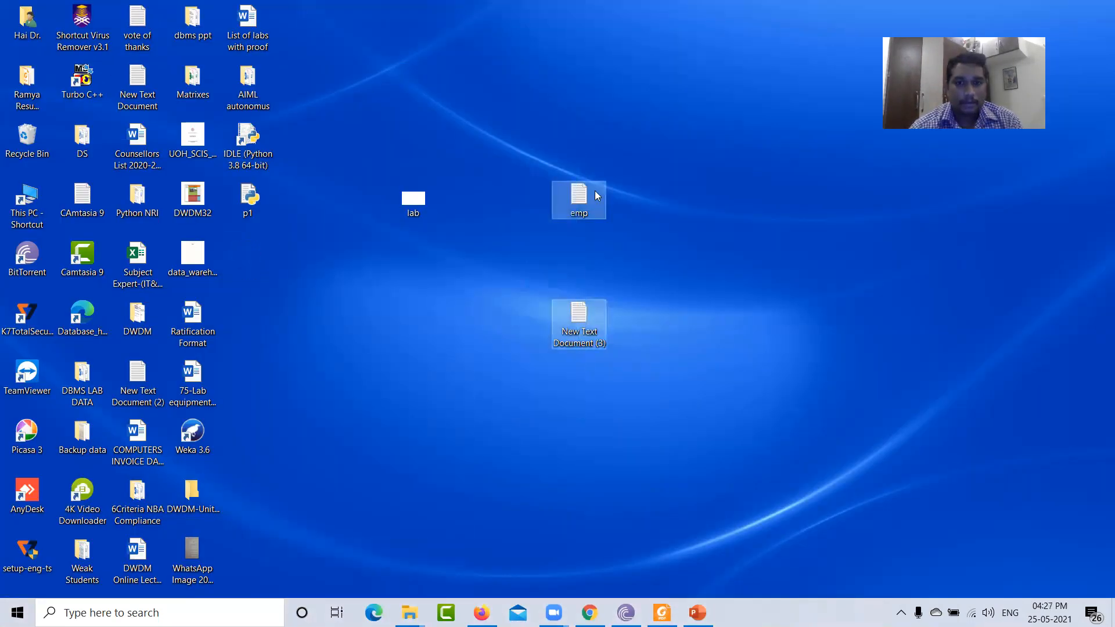
{"action": "right_click", "coordinate": [596, 198]}
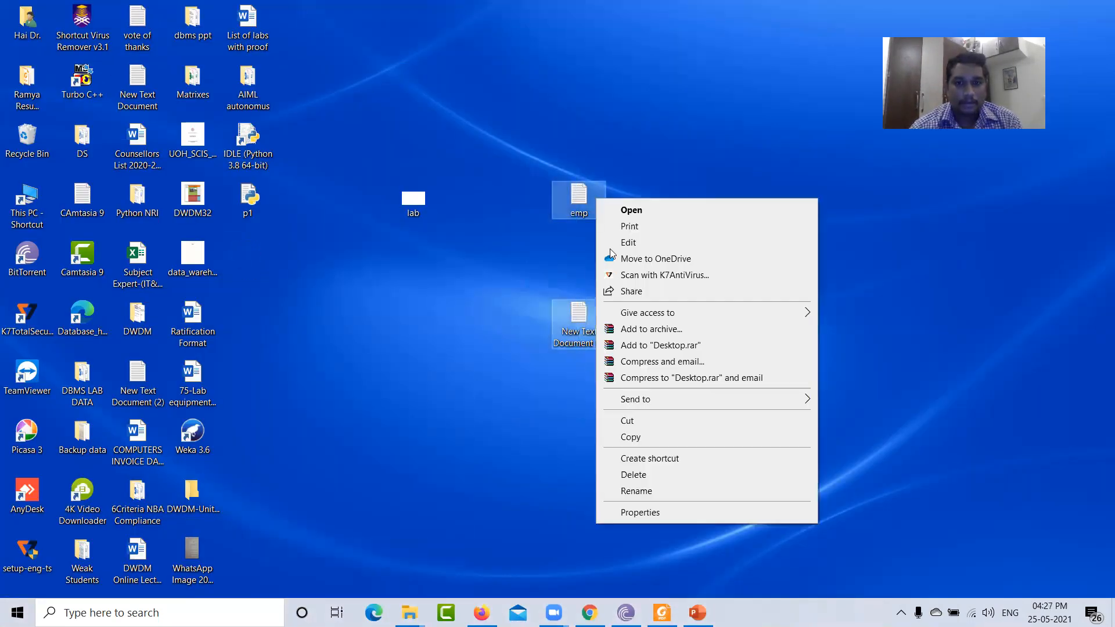
{"action": "left_click", "coordinate": [640, 469]}
{"action": "left_click", "coordinate": [662, 616]}
{"action": "scroll", "coordinate": [421, 312], "scroll_direction": "up", "scroll_amount": 10}
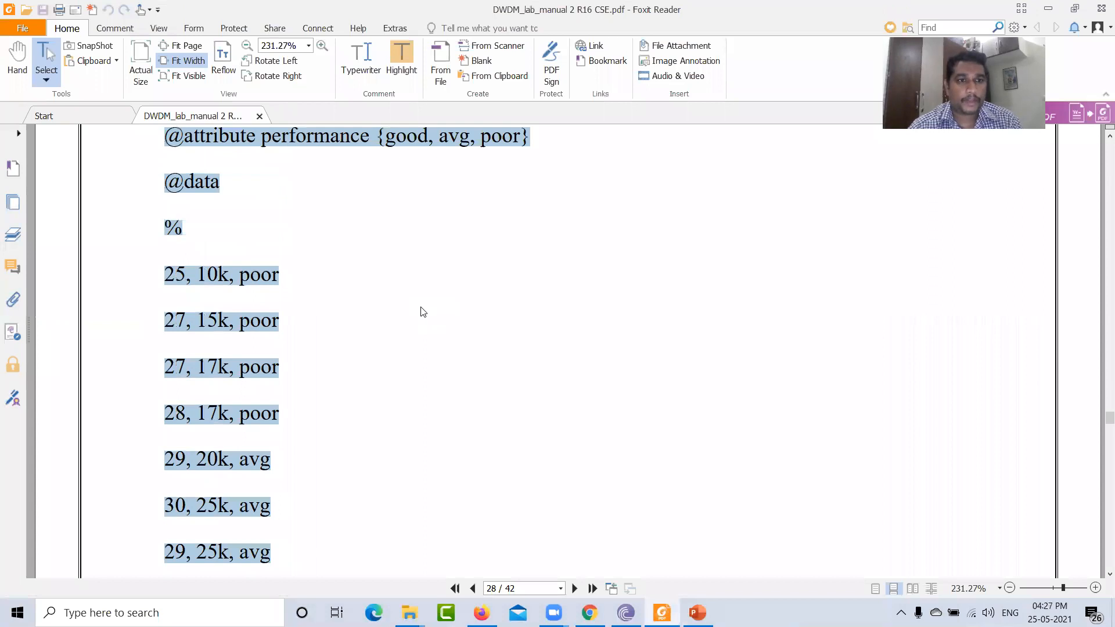
{"action": "left_click", "coordinate": [199, 314]}
{"action": "left_click_drag", "start_coordinate": [156, 334], "coordinate": [397, 571]}
{"action": "left_click", "coordinate": [458, 426]}
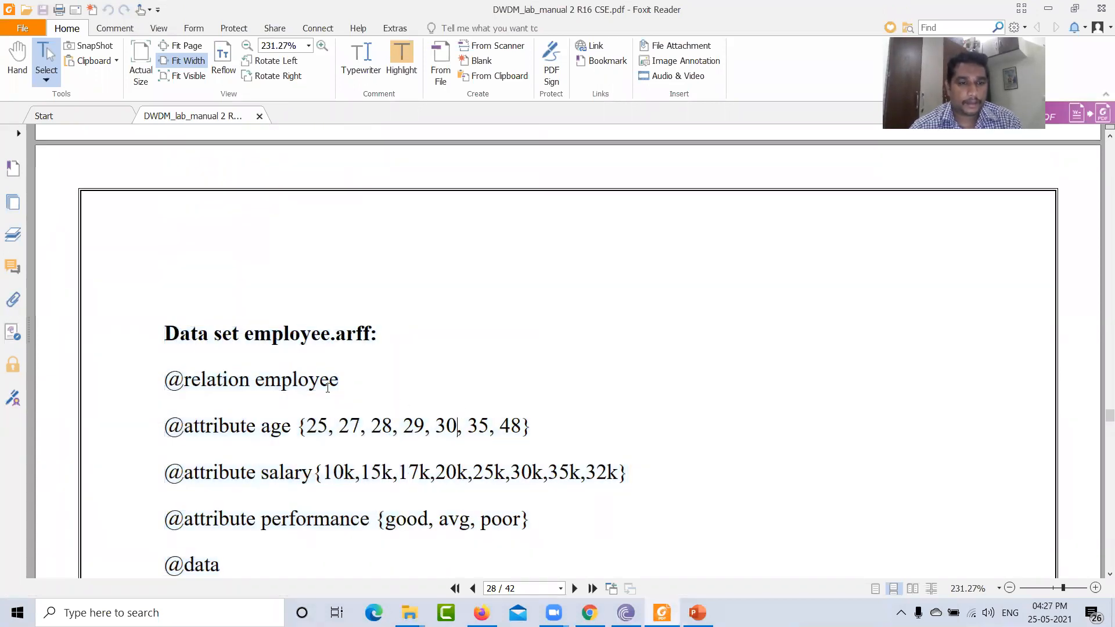
{"action": "left_click_drag", "start_coordinate": [165, 382], "coordinate": [372, 533]}
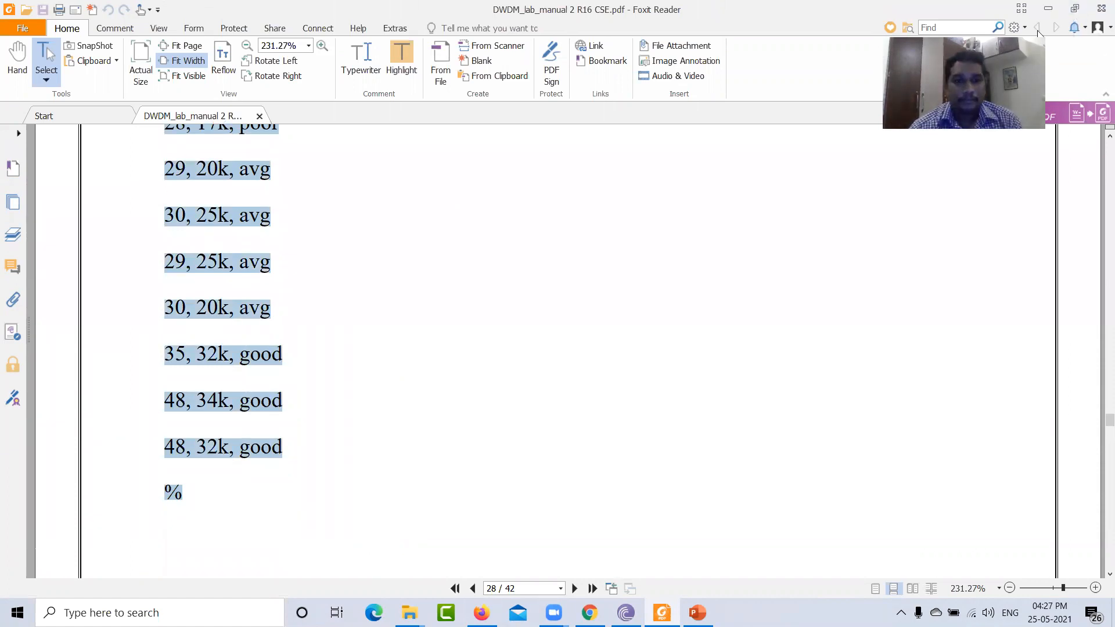
- Create a new text document on the desktop, keeping its default name
{"action": "left_click", "coordinate": [1048, 9]}
{"action": "right_click", "coordinate": [357, 286]}
{"action": "mouse_move", "coordinate": [396, 408]}
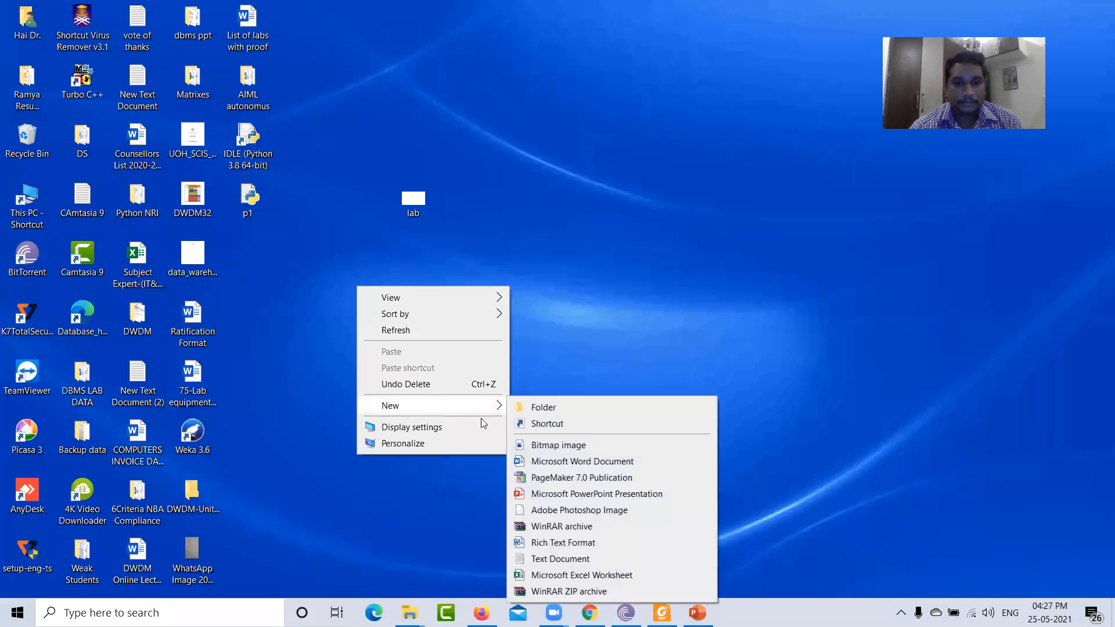
{"action": "left_click", "coordinate": [538, 559]}
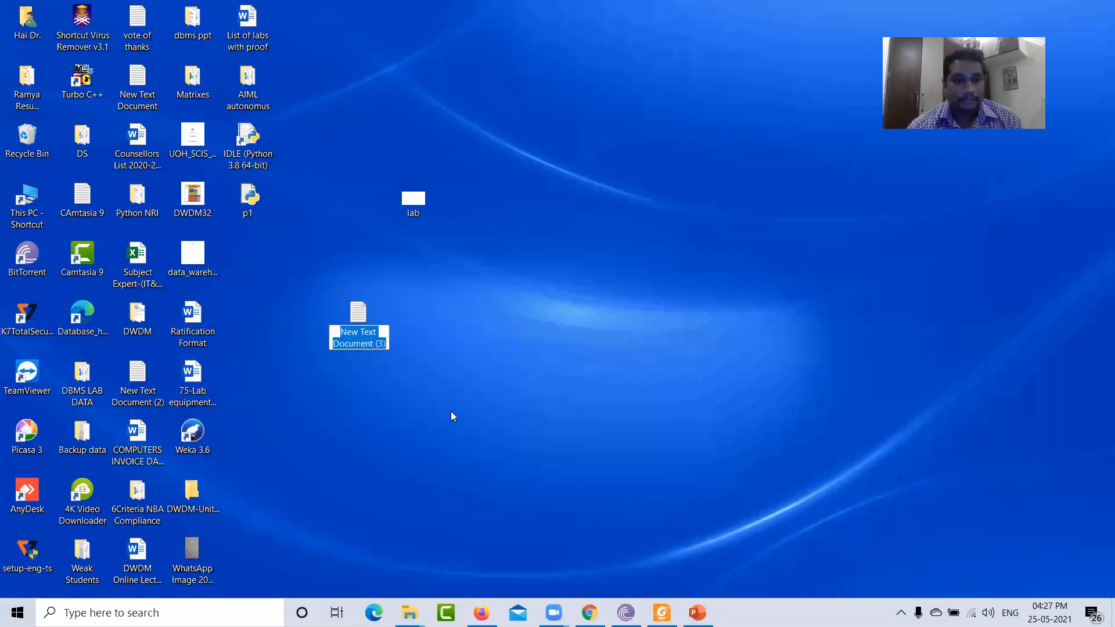
{"action": "key", "text": "Return"}
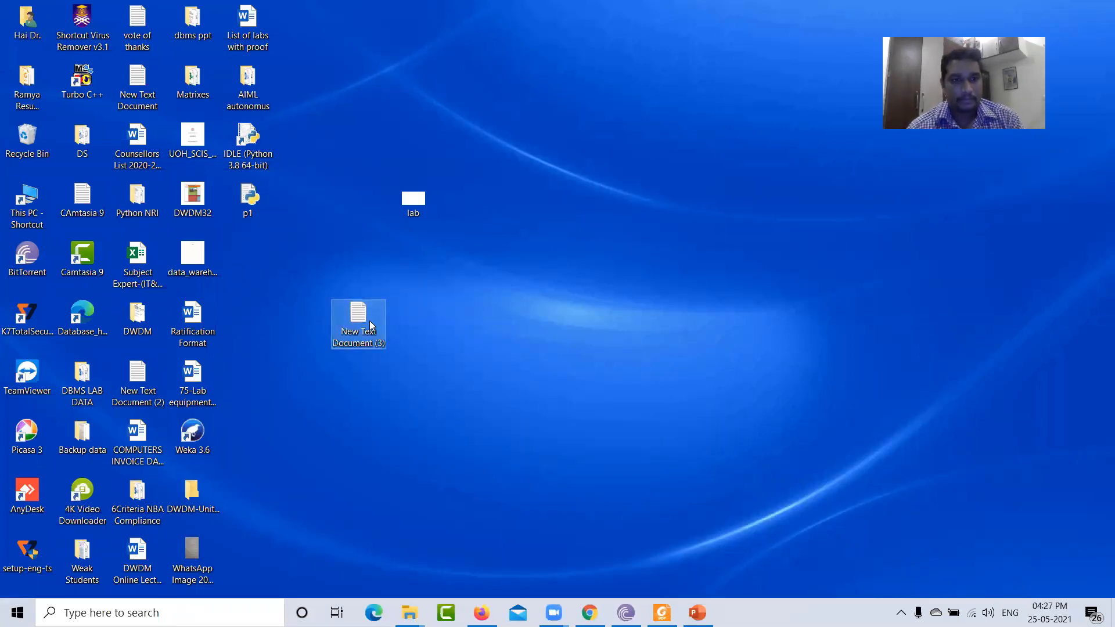
- Open the new text document and paste the copied employee ARFF dataset into it
{"action": "double_click", "coordinate": [371, 326]}
{"action": "key", "text": "ctrl+v"}
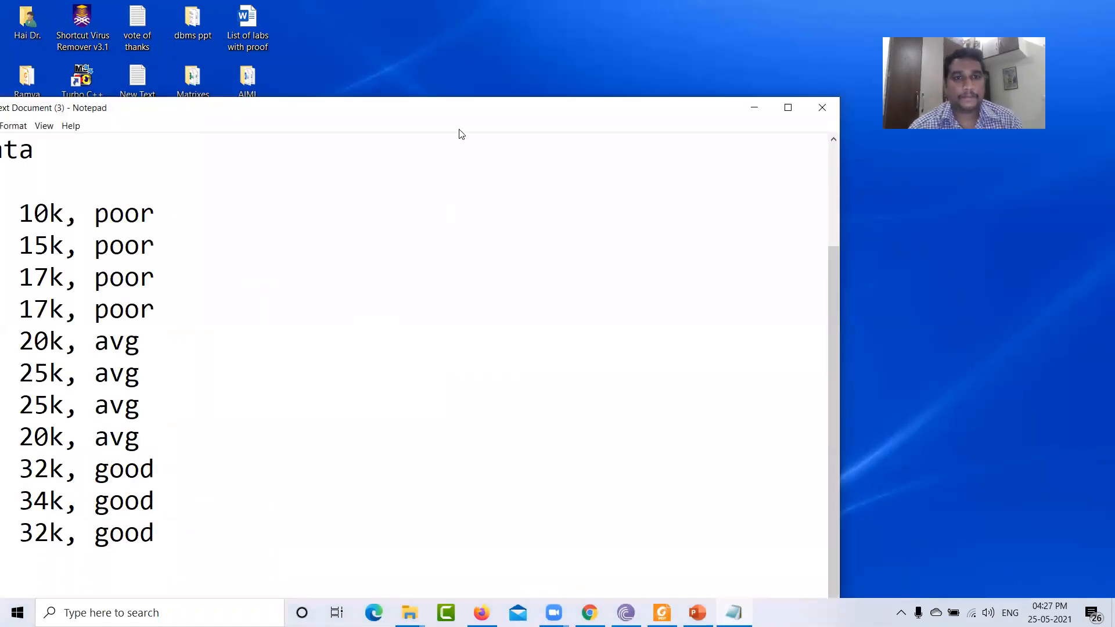
{"action": "left_click_drag", "start_coordinate": [457, 119], "coordinate": [697, 147]}
- Save the document as emp1.arff on the desktop with the All Files type, then close Notepad
{"action": "left_click", "coordinate": [203, 155]}
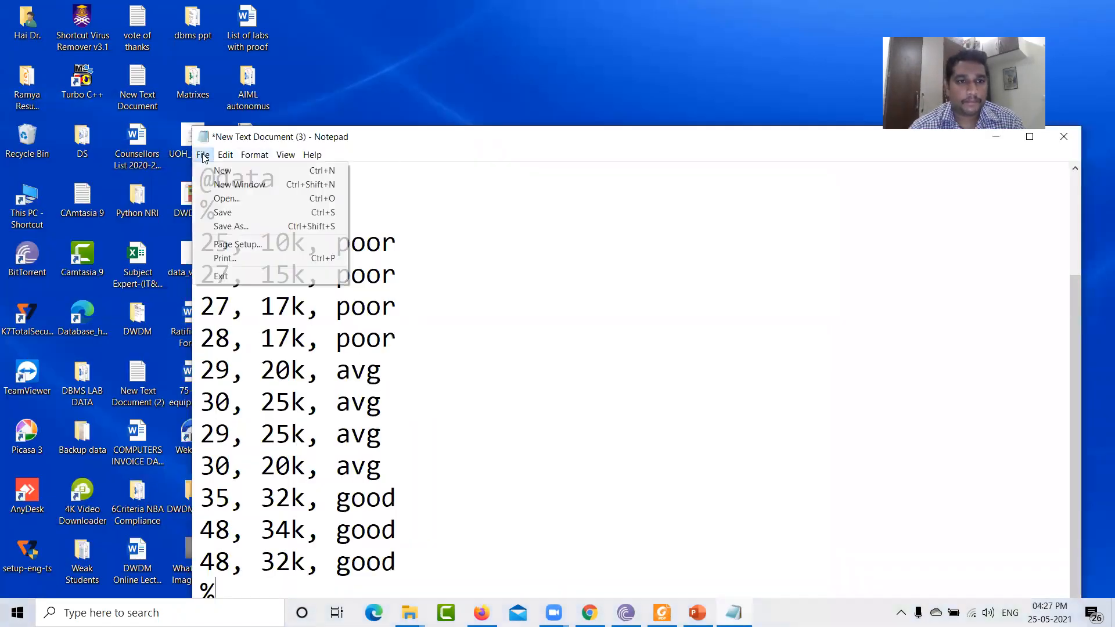
{"action": "left_click", "coordinate": [226, 226]}
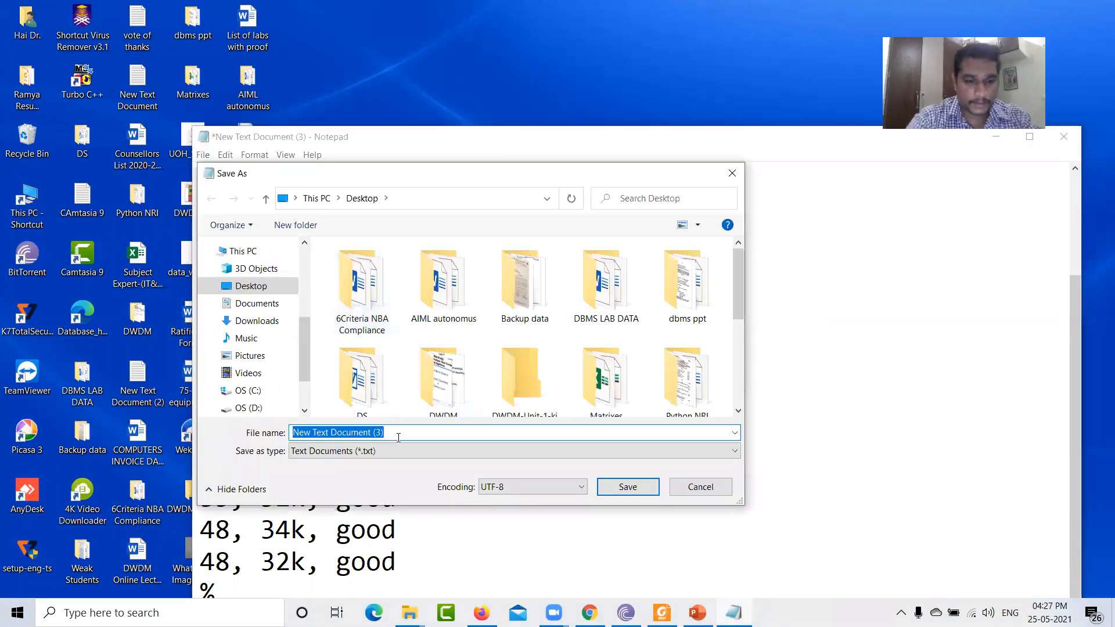
{"action": "type", "text": "wek"}
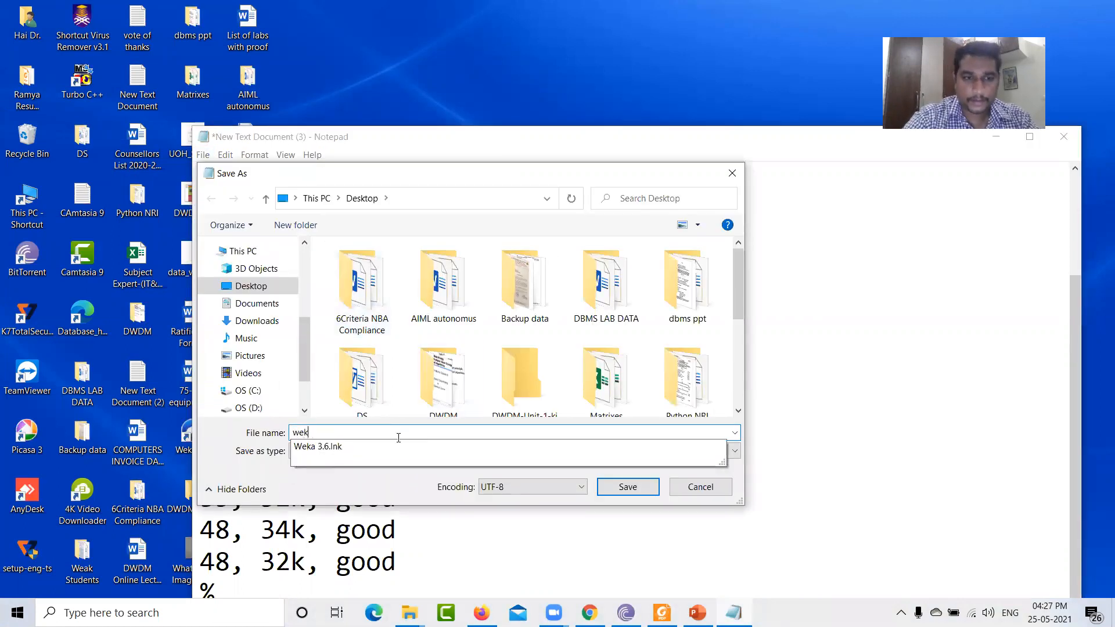
{"action": "key", "text": "BackSpace"}
{"action": "key", "text": "BackSpace"}
{"action": "key", "text": "BackSpace"}
{"action": "type", "text": "emp1.arff"}
{"action": "left_click", "coordinate": [372, 451]}
{"action": "left_click", "coordinate": [362, 472]}
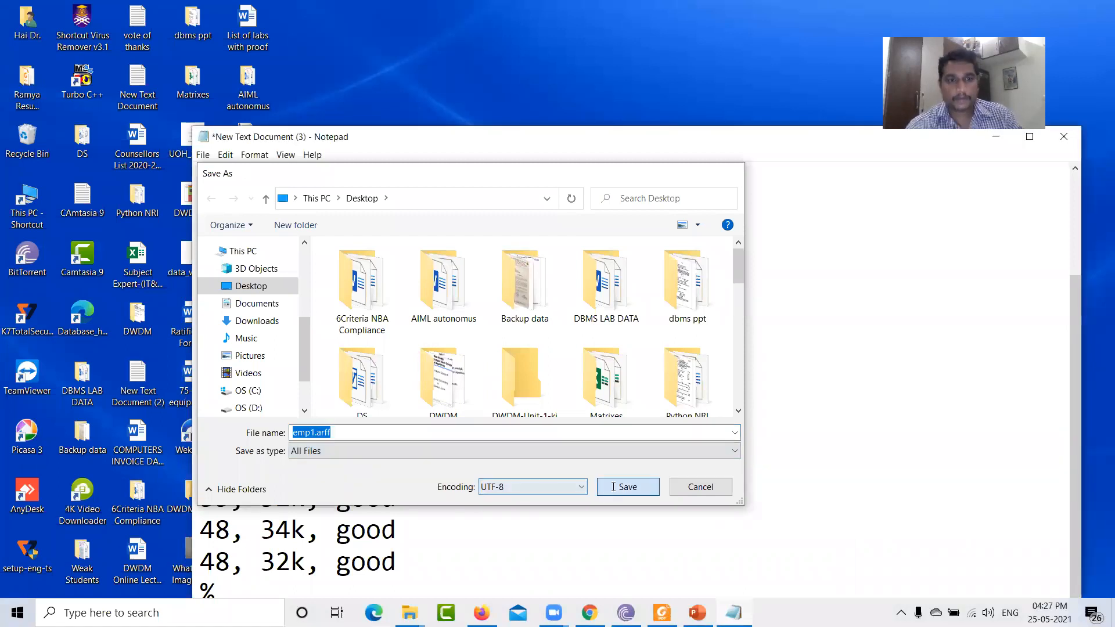
{"action": "left_click", "coordinate": [615, 486]}
{"action": "left_click", "coordinate": [1064, 137]}
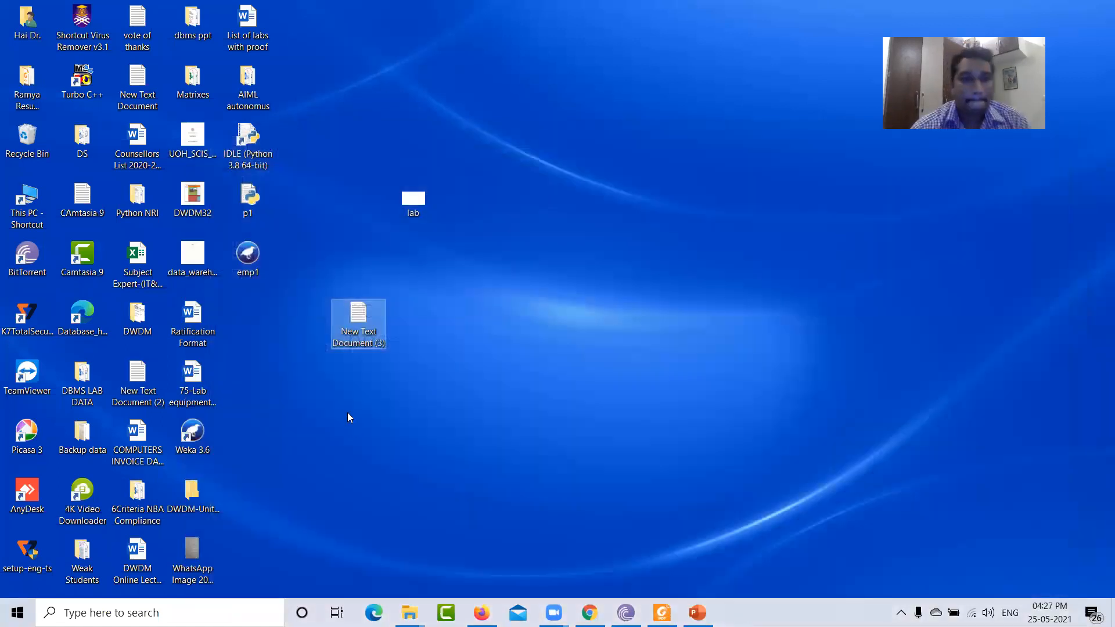
- Try to open emp1.arff in Weka Explorer, dismiss the load error and close the Explorer
{"action": "left_click", "coordinate": [251, 259]}
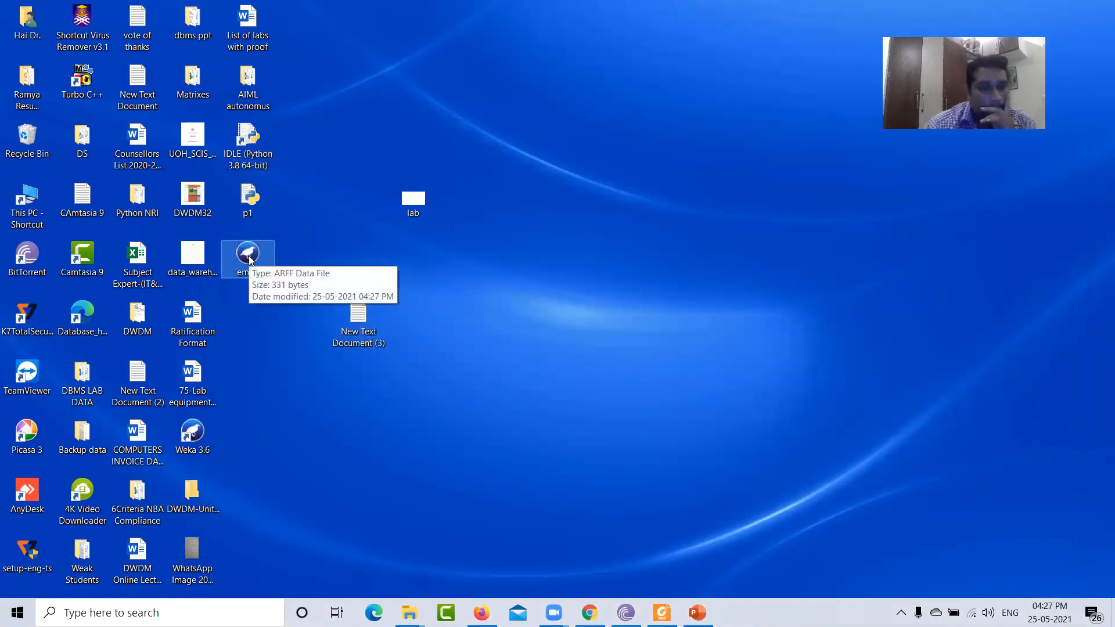
{"action": "double_click", "coordinate": [250, 259]}
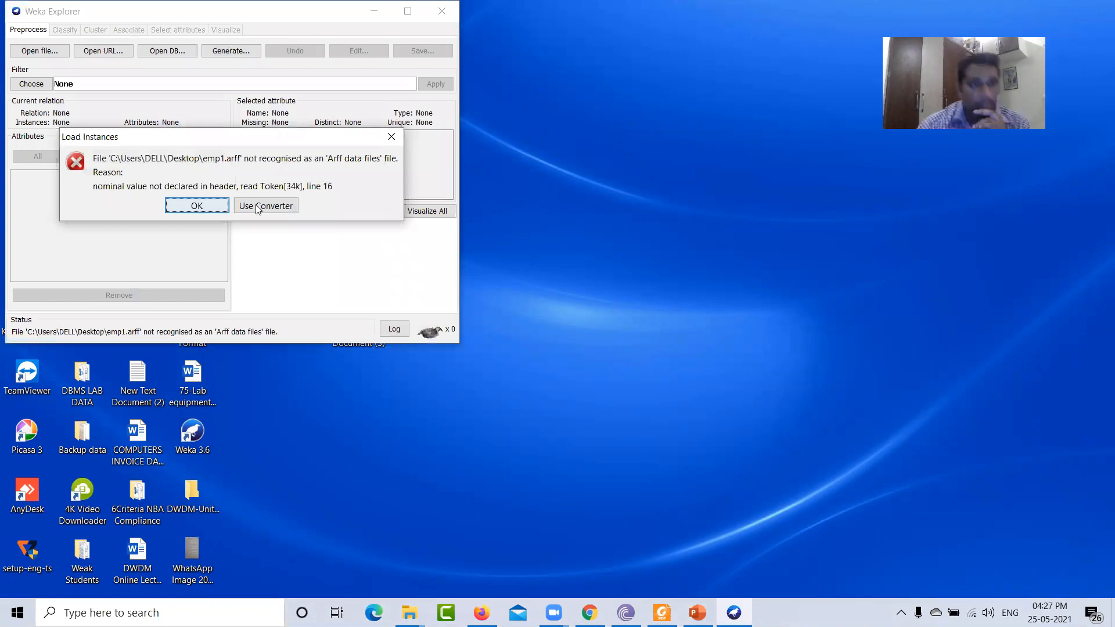
{"action": "left_click", "coordinate": [215, 208]}
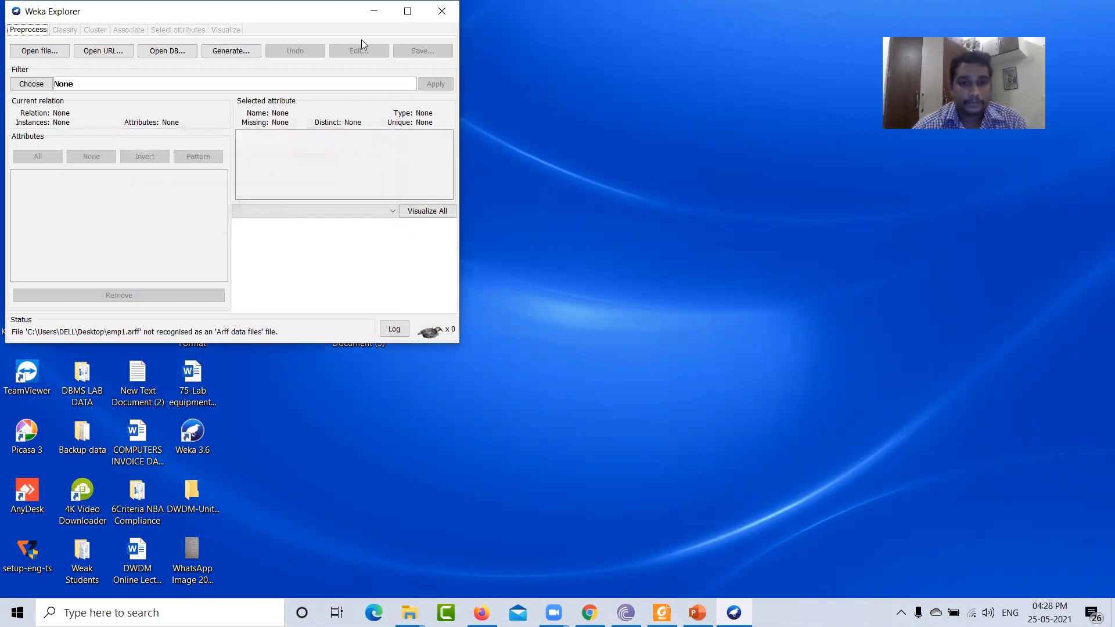
{"action": "left_click", "coordinate": [441, 11]}
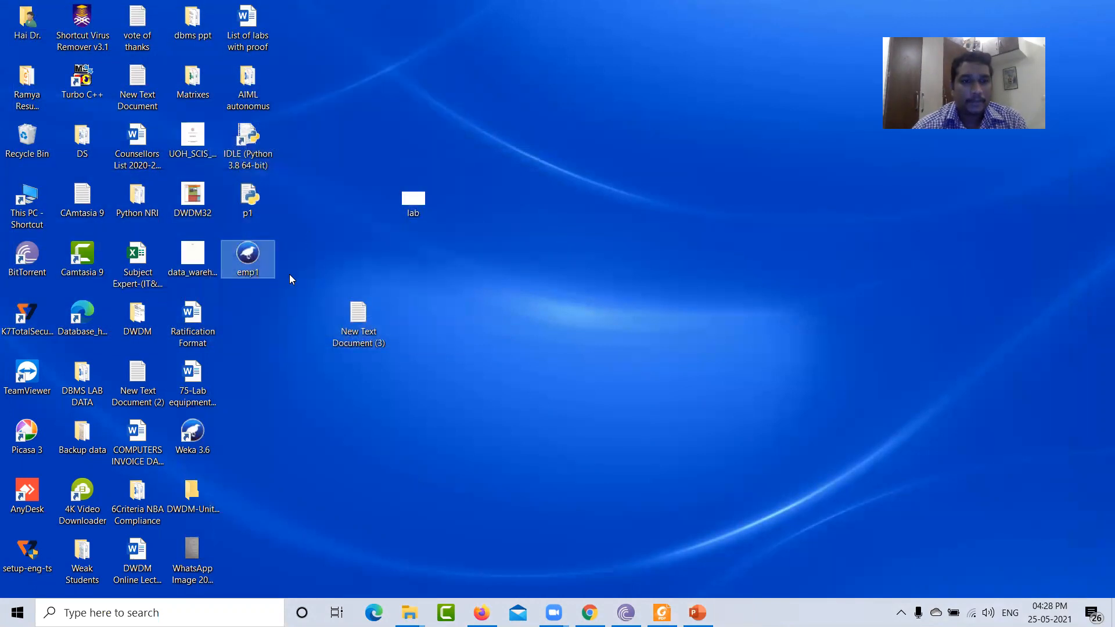
- Open emp1.arff in Notepad and read through its header and data lines
{"action": "right_click", "coordinate": [247, 260]}
{"action": "mouse_move", "coordinate": [313, 351]}
{"action": "left_click", "coordinate": [493, 367]}
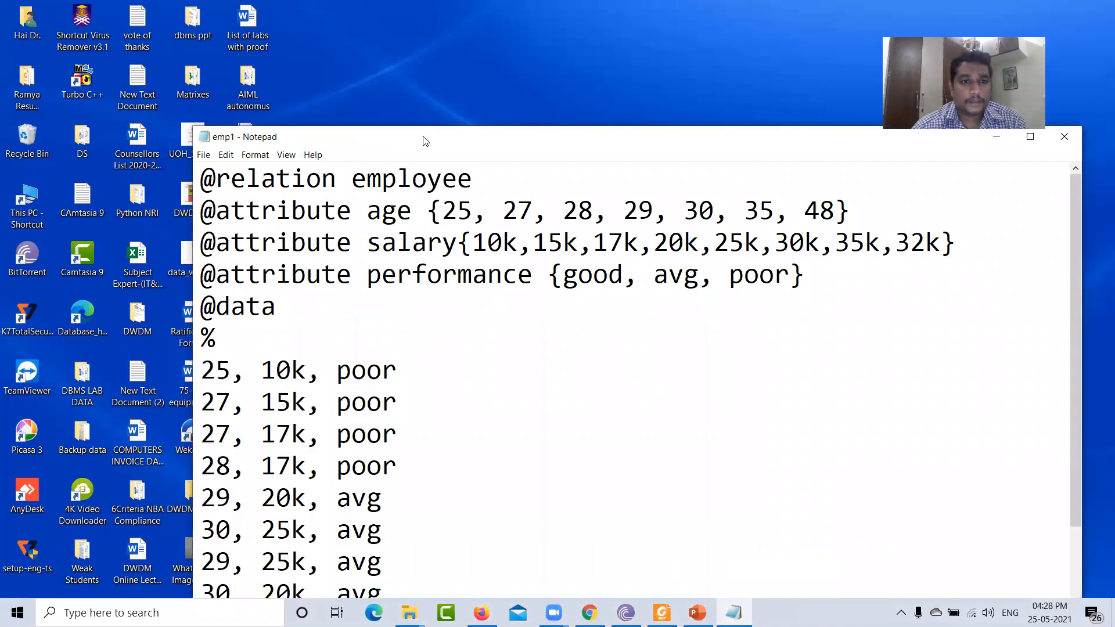
{"action": "left_click_drag", "start_coordinate": [426, 141], "coordinate": [437, 39]}
{"action": "scroll", "coordinate": [471, 341], "scroll_direction": "down", "scroll_amount": 2}
{"action": "scroll", "coordinate": [469, 342], "scroll_direction": "up", "scroll_amount": 2}
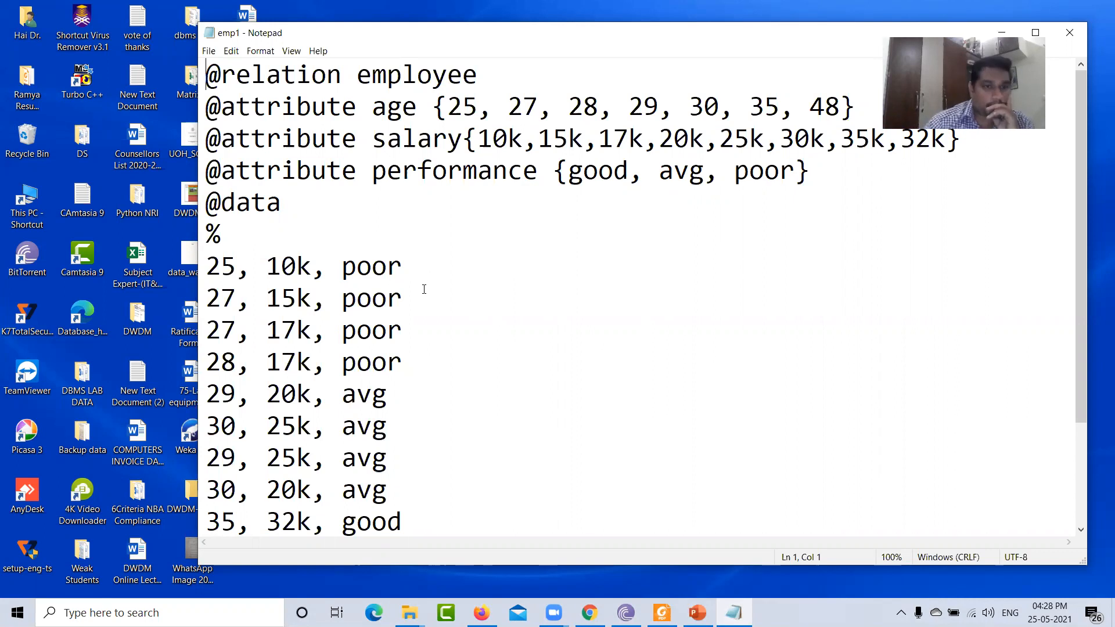
{"action": "scroll", "coordinate": [424, 289], "scroll_direction": "down", "scroll_amount": 2}
{"action": "scroll", "coordinate": [424, 301], "scroll_direction": "up", "scroll_amount": 2}
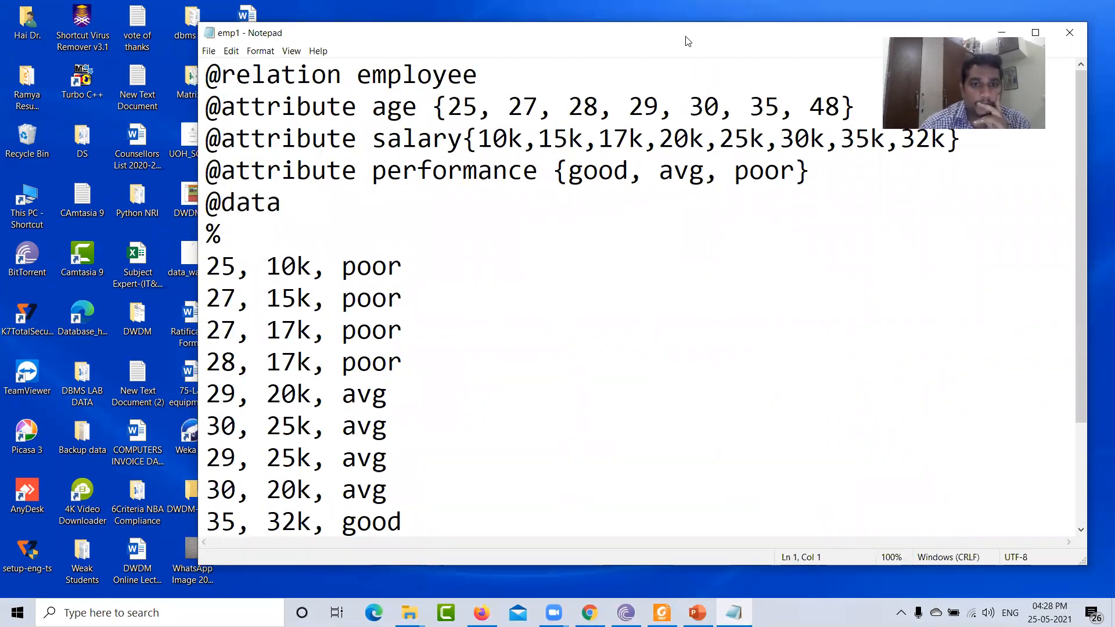
{"action": "left_click_drag", "start_coordinate": [687, 41], "coordinate": [520, 74]}
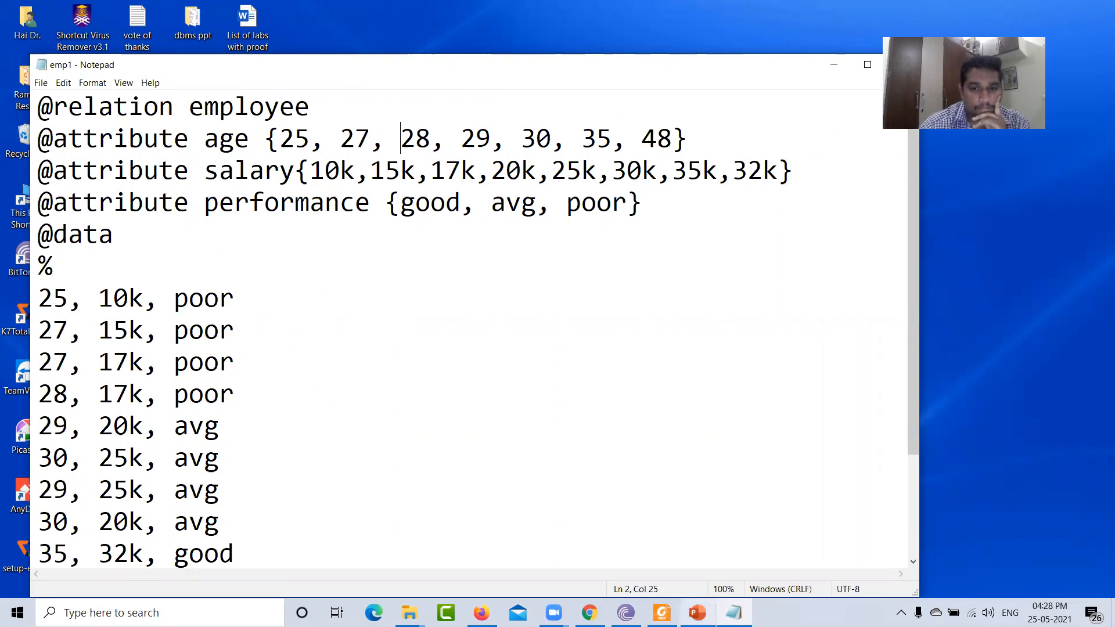
- Compare the file's contents with the employee.arff text in the lab manual, then close Notepad
{"action": "left_click", "coordinate": [662, 613]}
{"action": "scroll", "coordinate": [544, 416], "scroll_direction": "up", "scroll_amount": 1}
{"action": "scroll", "coordinate": [544, 415], "scroll_direction": "up", "scroll_amount": 5}
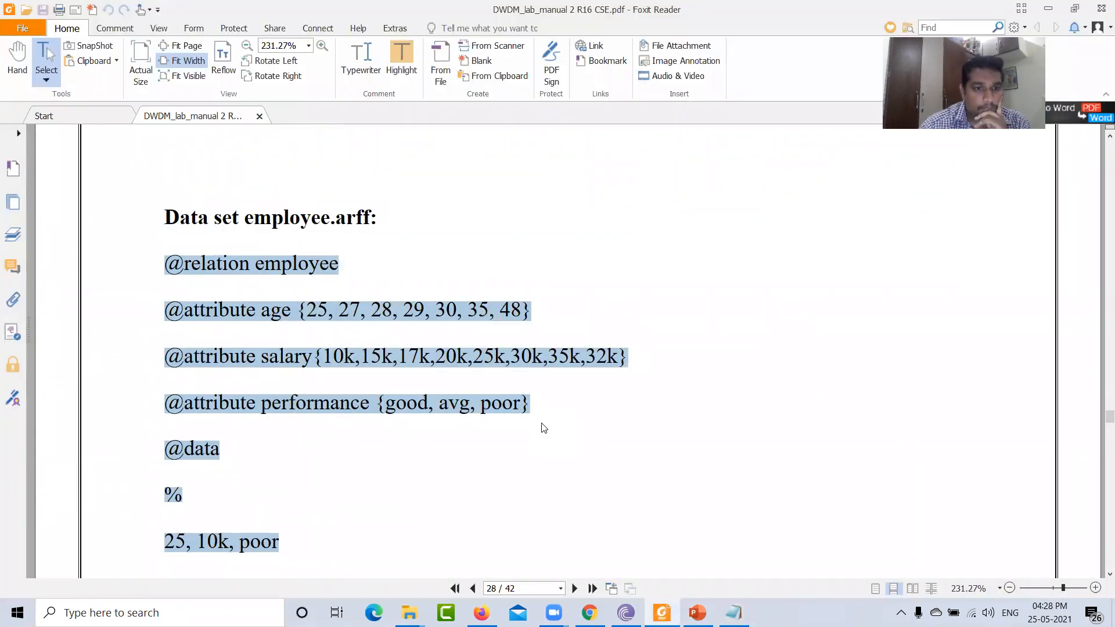
{"action": "scroll", "coordinate": [566, 431], "scroll_direction": "down", "scroll_amount": 2}
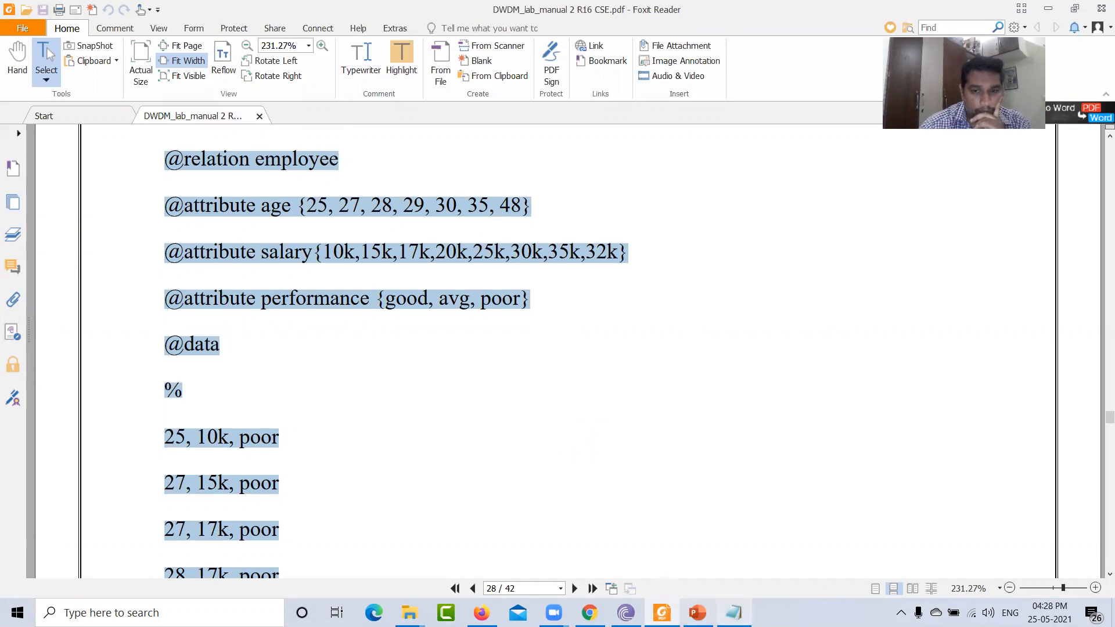
{"action": "left_click", "coordinate": [734, 612]}
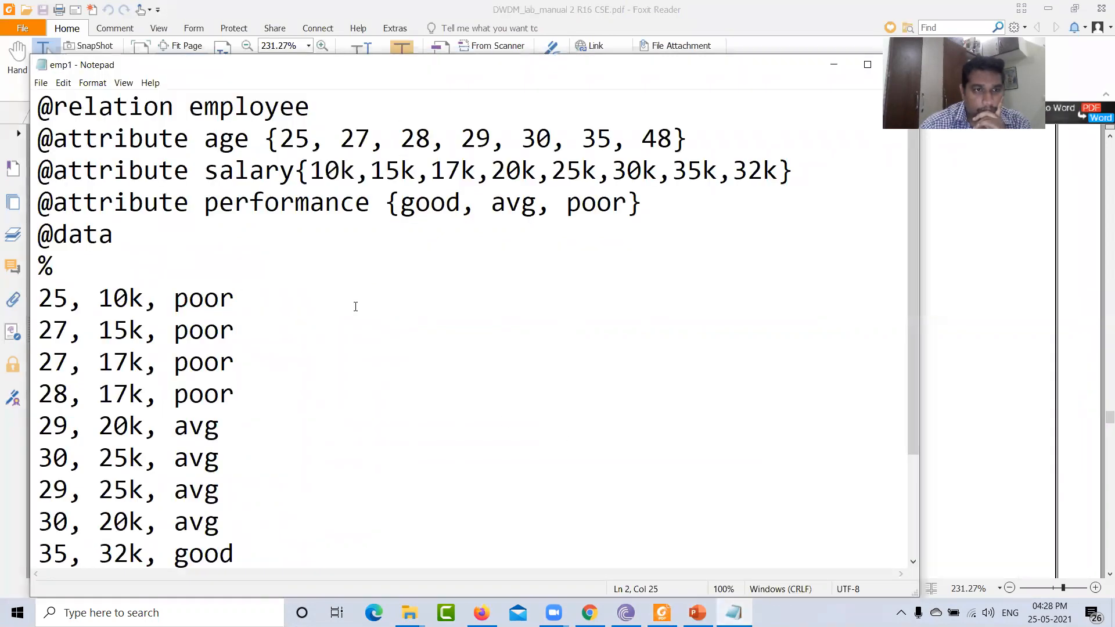
{"action": "scroll", "coordinate": [436, 380], "scroll_direction": "down", "scroll_amount": 2}
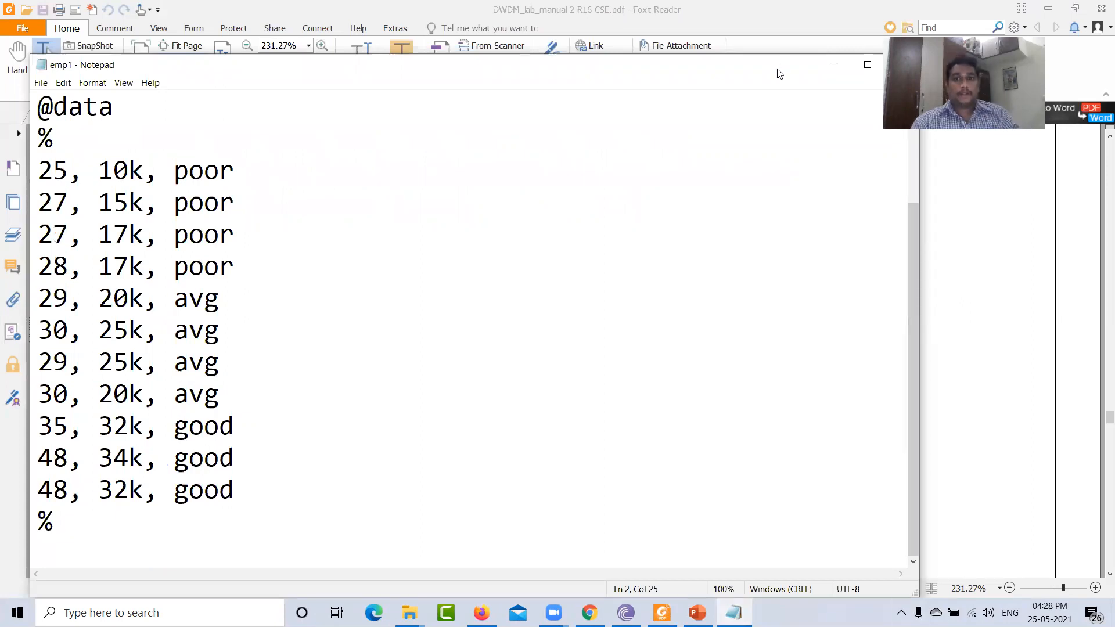
{"action": "left_click_drag", "start_coordinate": [779, 74], "coordinate": [585, 83]}
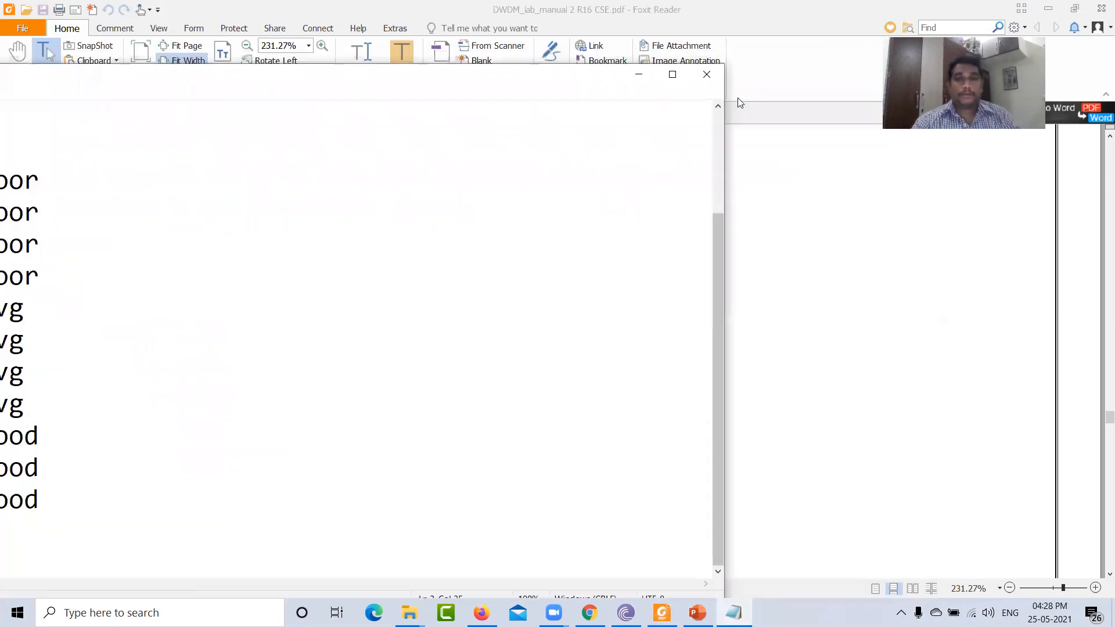
{"action": "left_click", "coordinate": [707, 74]}
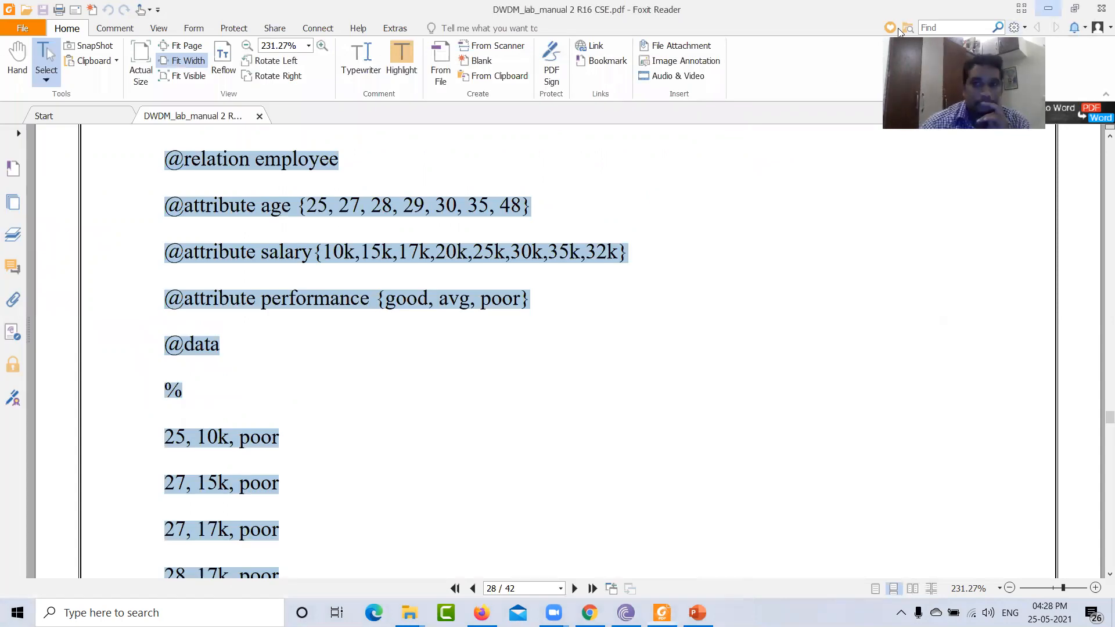
- Open contact-lenses.arff from the DWDM folder in Weka Explorer
{"action": "key", "text": "super+d"}
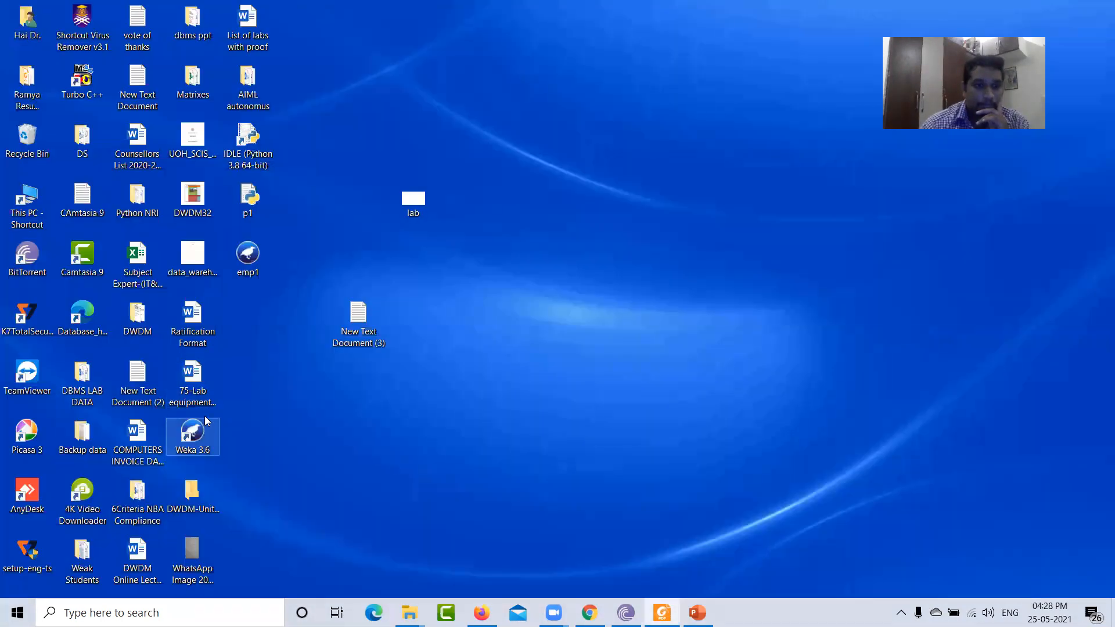
{"action": "left_click", "coordinate": [200, 498]}
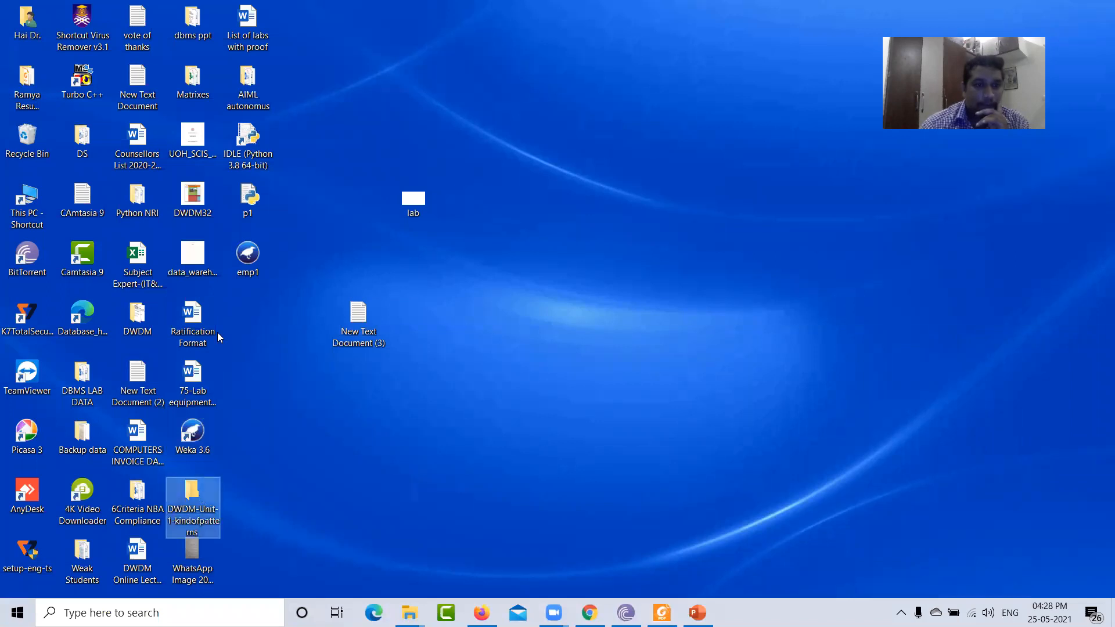
{"action": "left_click", "coordinate": [279, 494]}
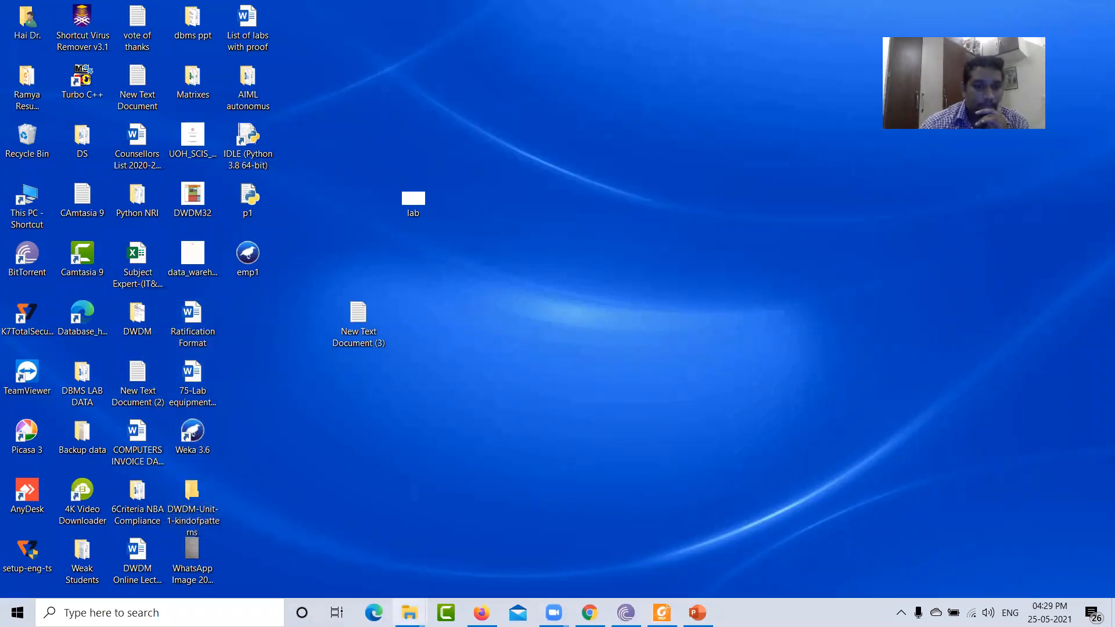
{"action": "mouse_move", "coordinate": [409, 613]}
{"action": "left_click", "coordinate": [341, 571]}
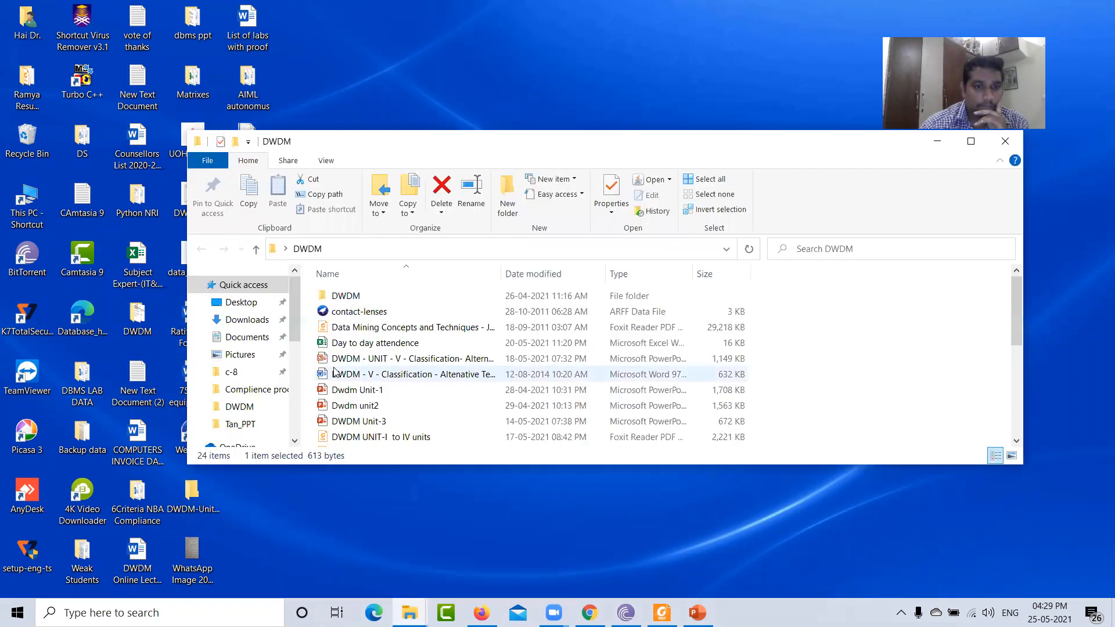
{"action": "left_click", "coordinate": [363, 314]}
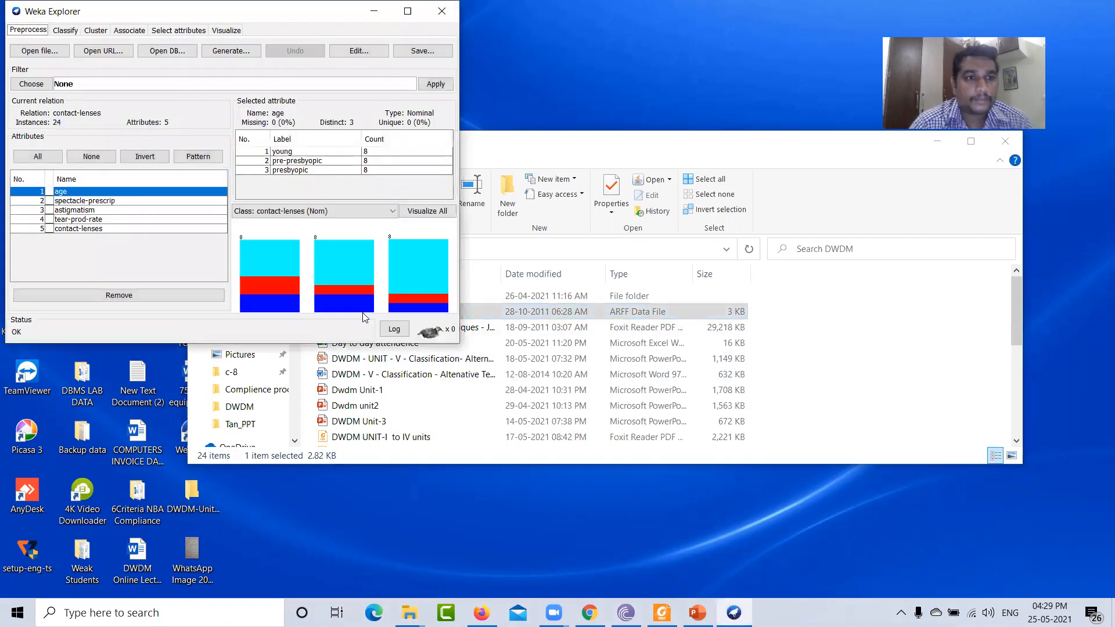
- Run the J48 tree classifier with 10-fold cross-validation and review the pruned tree output
{"action": "left_click", "coordinate": [74, 33]}
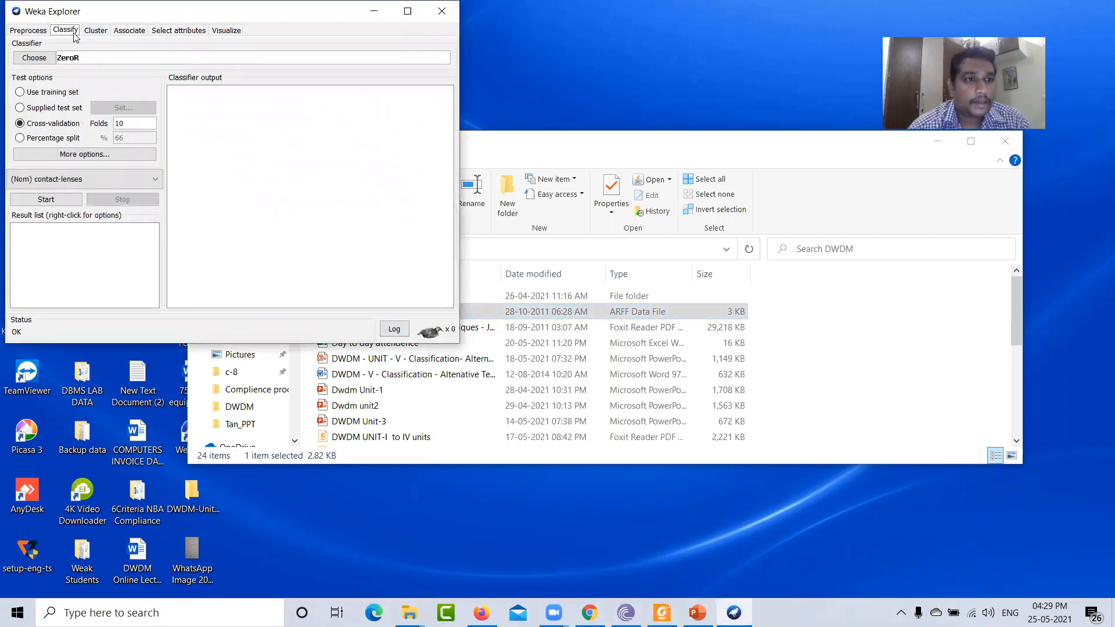
{"action": "left_click", "coordinate": [44, 61]}
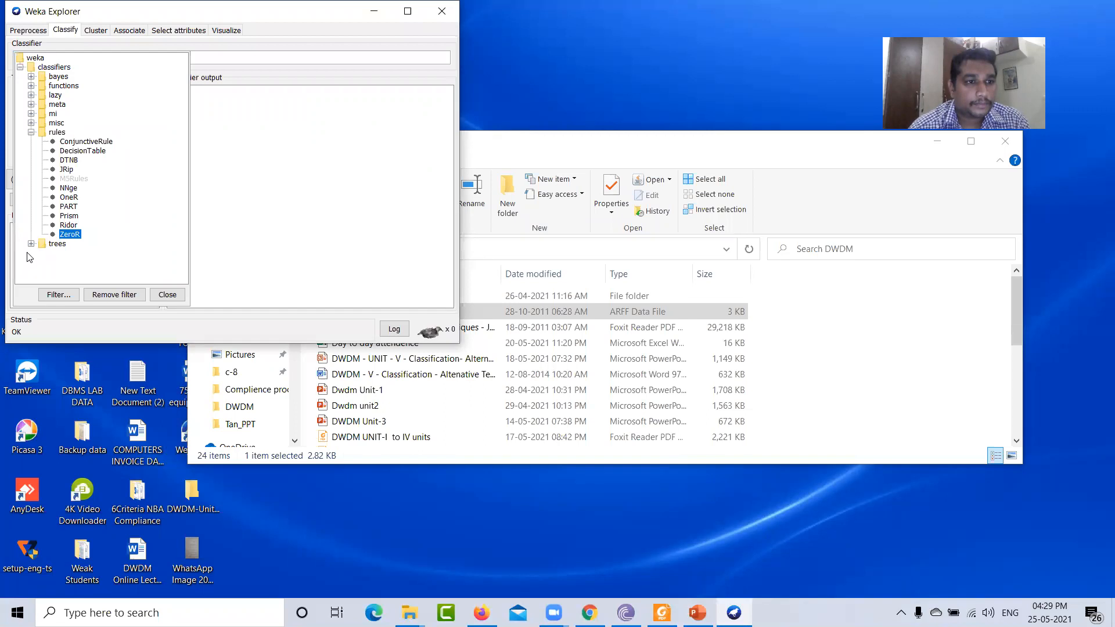
{"action": "left_click", "coordinate": [30, 244]}
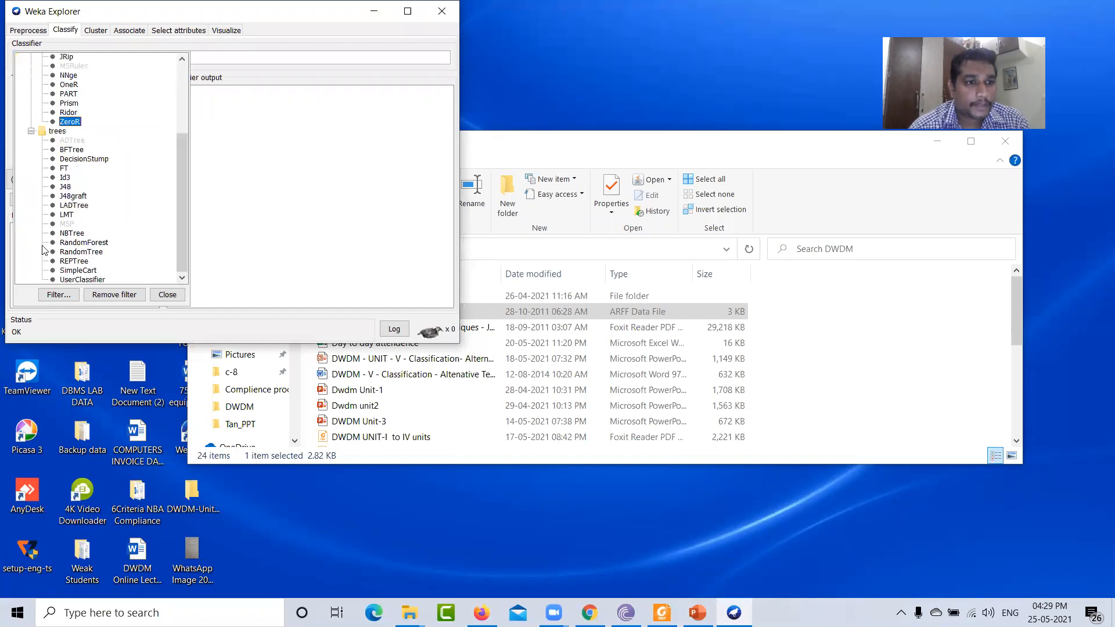
{"action": "left_click", "coordinate": [64, 187]}
{"action": "left_click", "coordinate": [58, 200]}
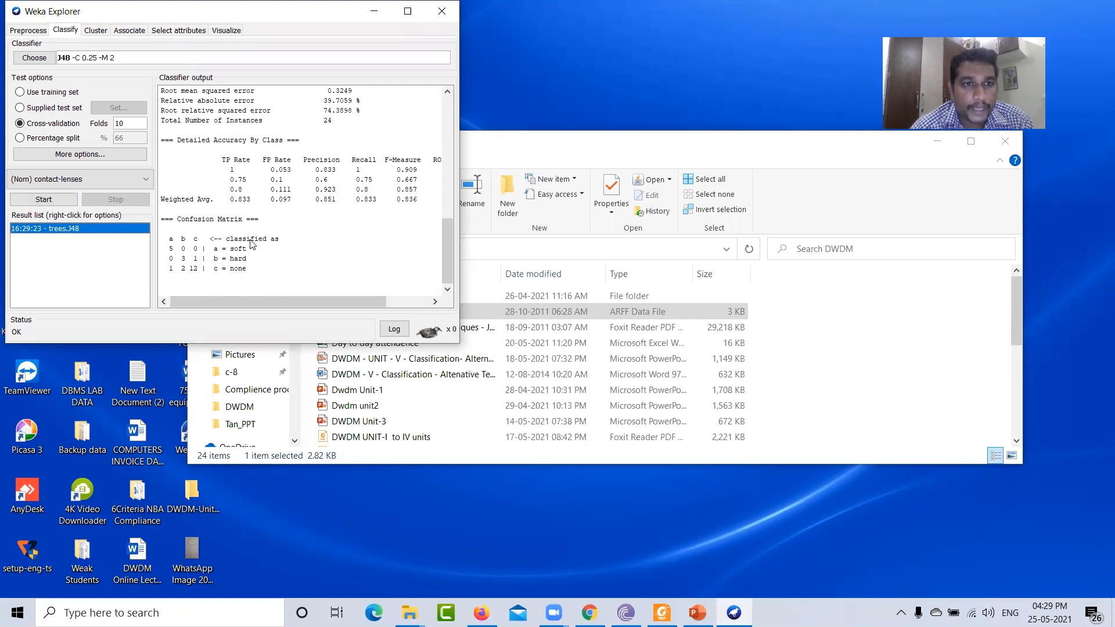
{"action": "scroll", "coordinate": [251, 244], "scroll_direction": "up", "scroll_amount": 6}
{"action": "scroll", "coordinate": [251, 244], "scroll_direction": "up", "scroll_amount": 3}
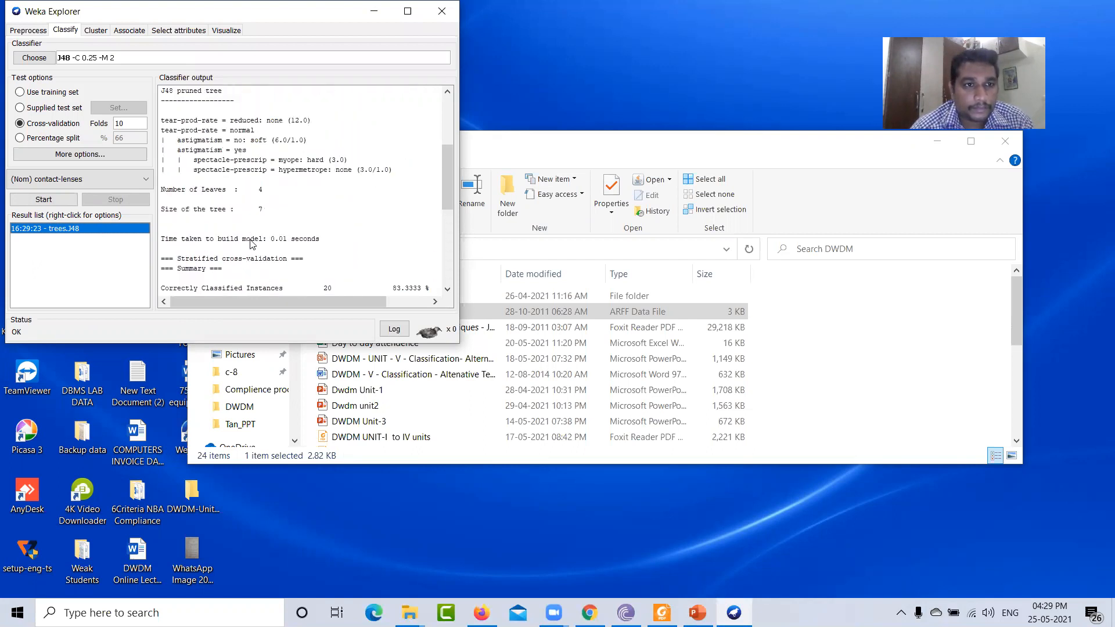
{"action": "scroll", "coordinate": [250, 246], "scroll_direction": "up", "scroll_amount": 1}
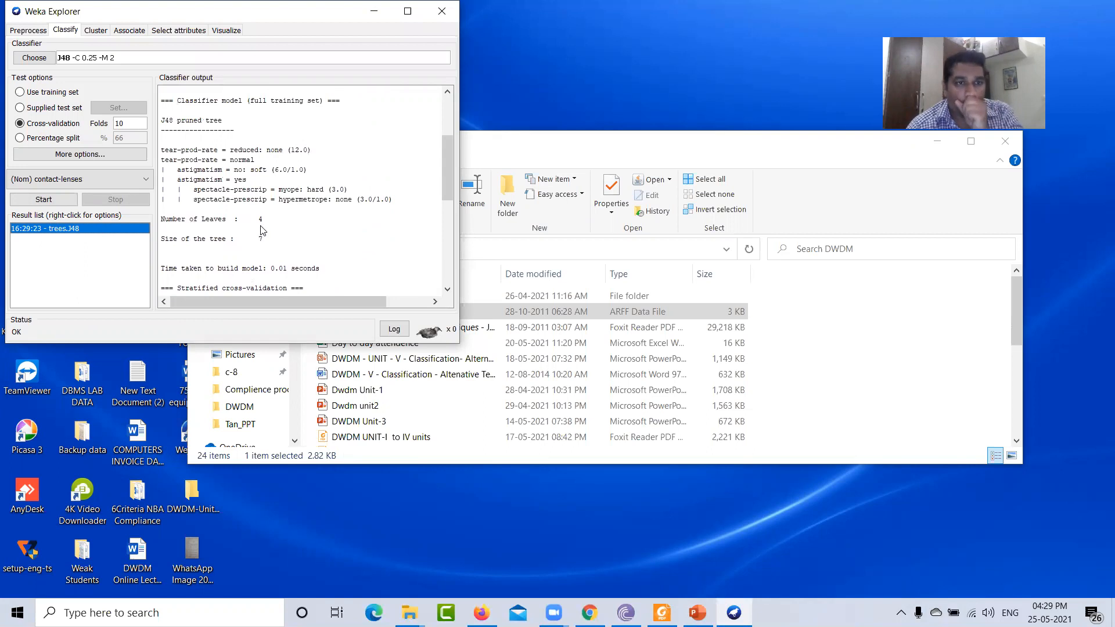
{"action": "scroll", "coordinate": [269, 225], "scroll_direction": "up", "scroll_amount": 3}
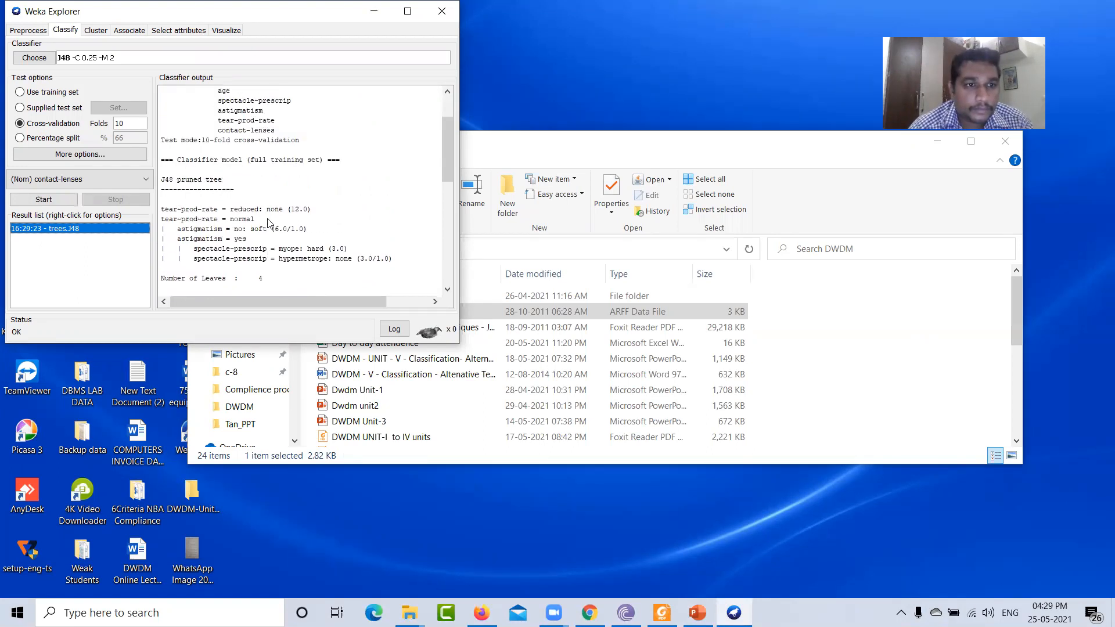
- Visualize the pruned J48 tree for contact-lenses, view it enlarged, then close the tree visualizer
{"action": "scroll", "coordinate": [270, 223], "scroll_direction": "down", "scroll_amount": 3}
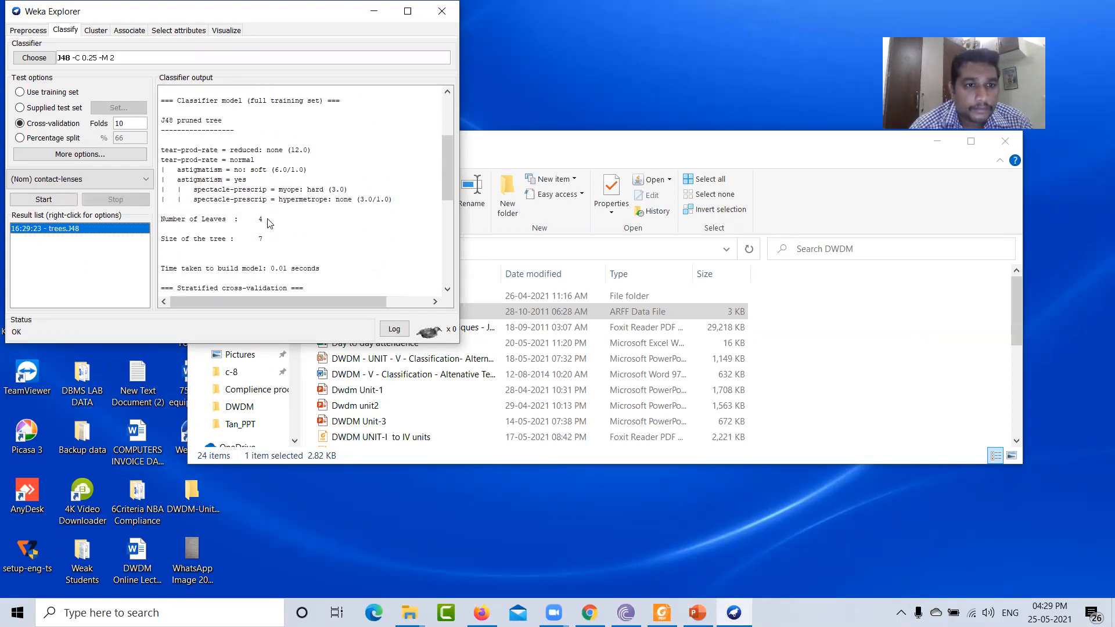
{"action": "scroll", "coordinate": [269, 224], "scroll_direction": "down", "scroll_amount": 1}
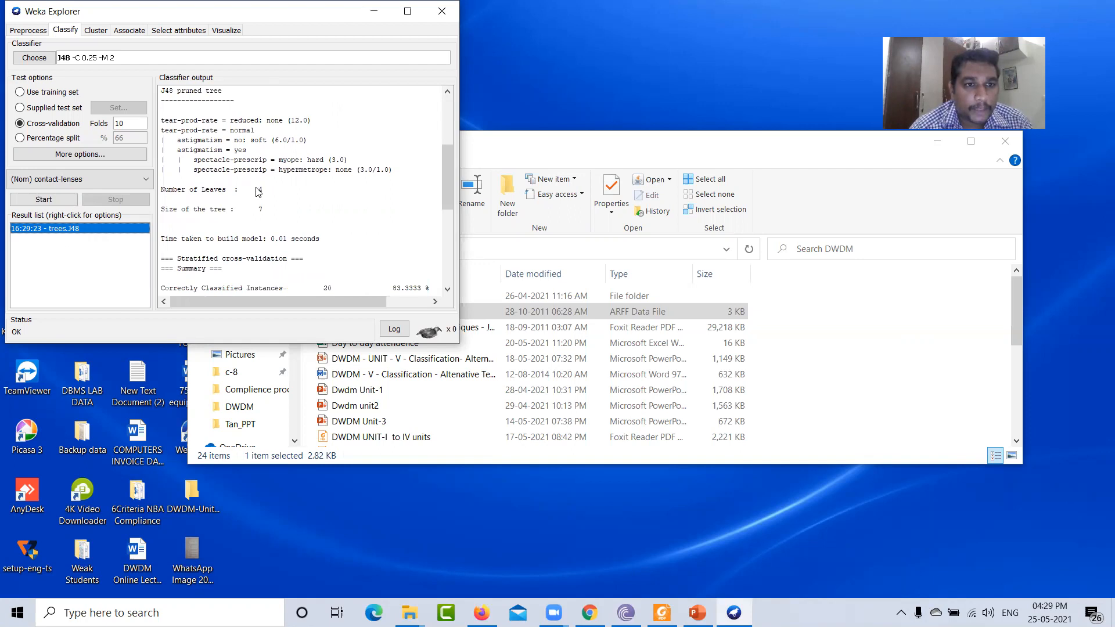
{"action": "right_click", "coordinate": [72, 230]}
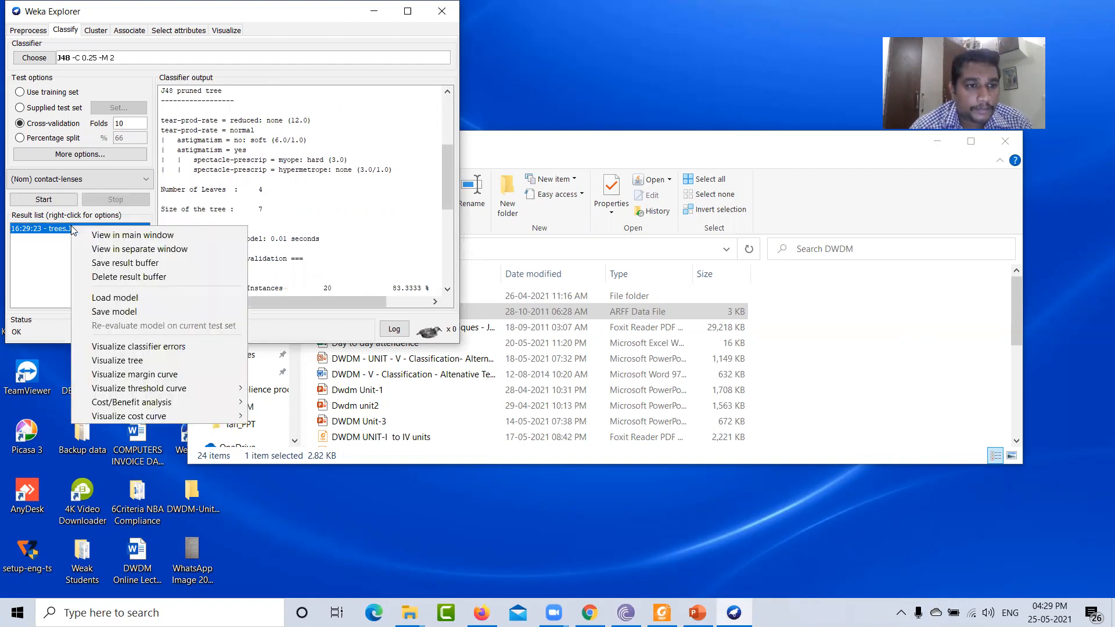
{"action": "left_click", "coordinate": [116, 356]}
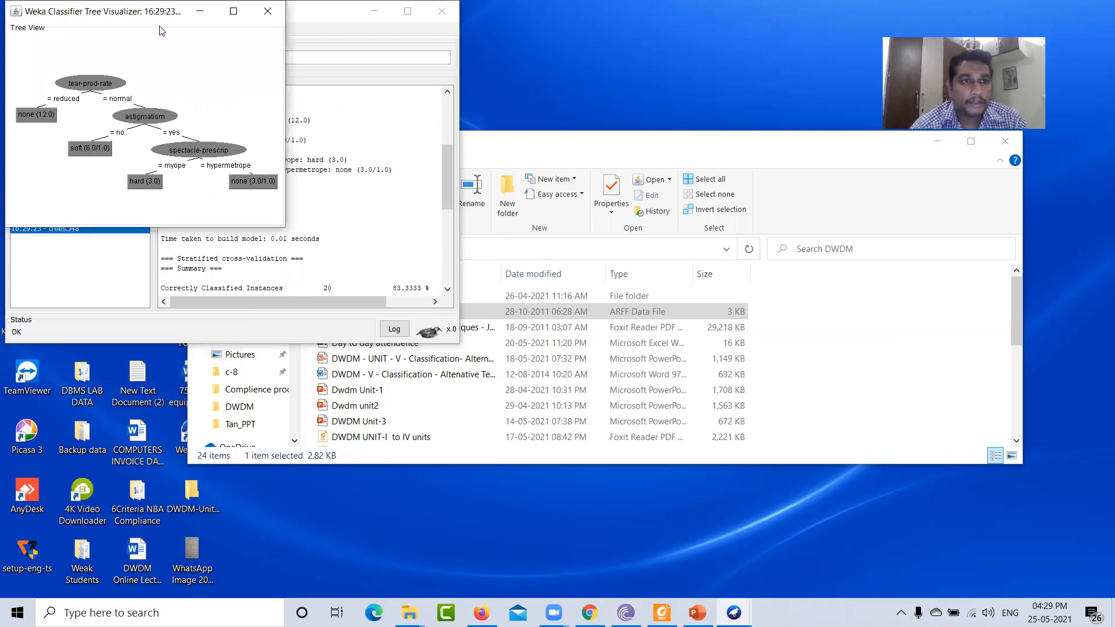
{"action": "left_click", "coordinate": [234, 11]}
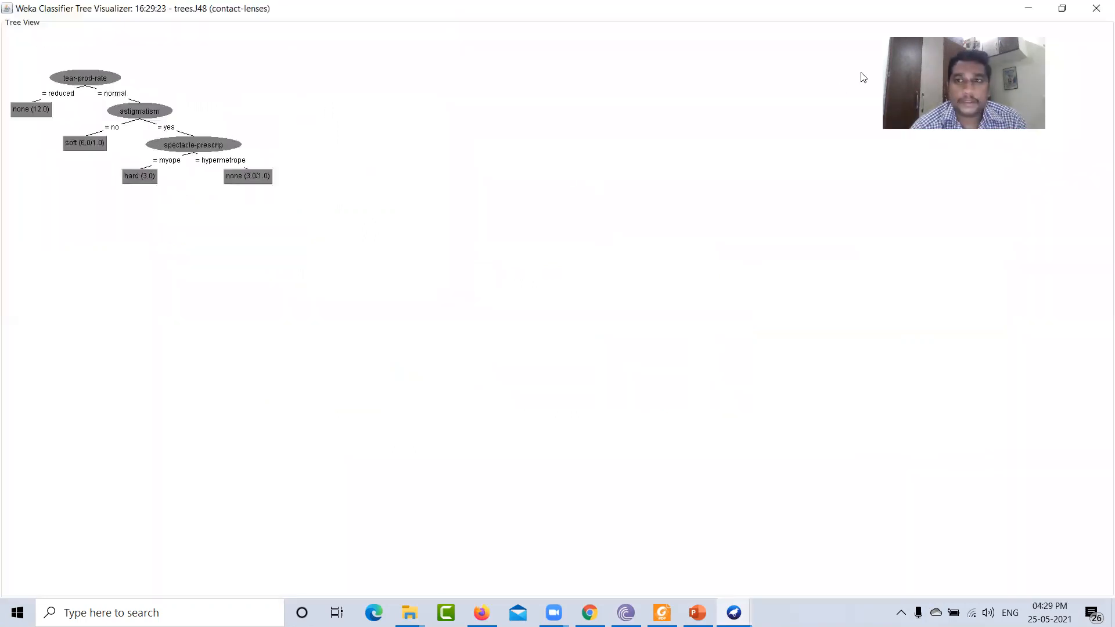
{"action": "double_click", "coordinate": [161, 13]}
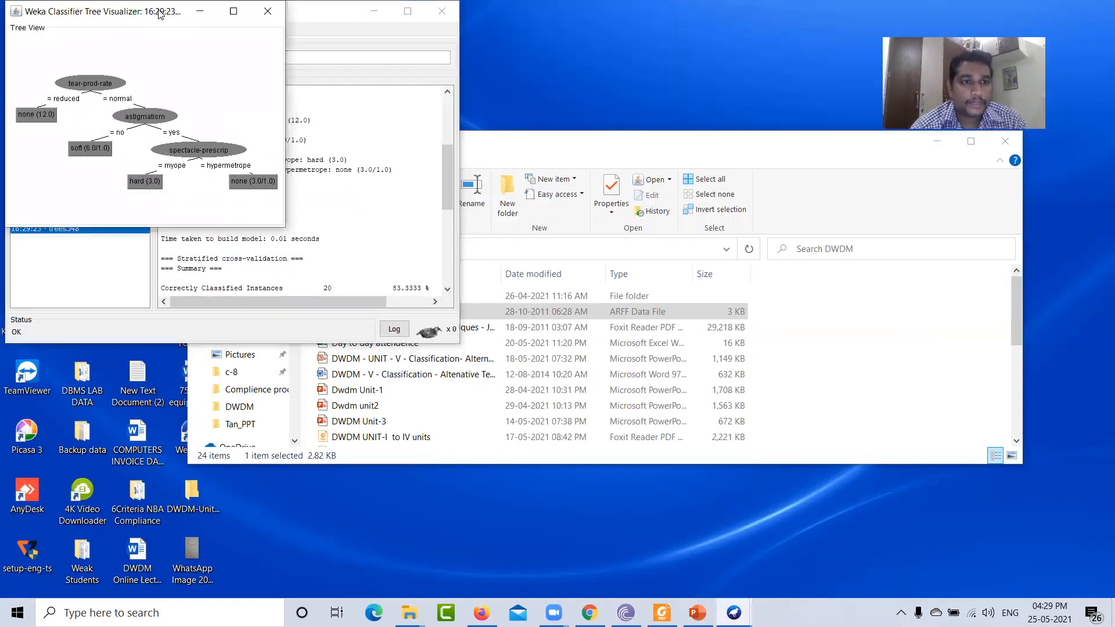
{"action": "left_click_drag", "start_coordinate": [161, 12], "coordinate": [506, 82]}
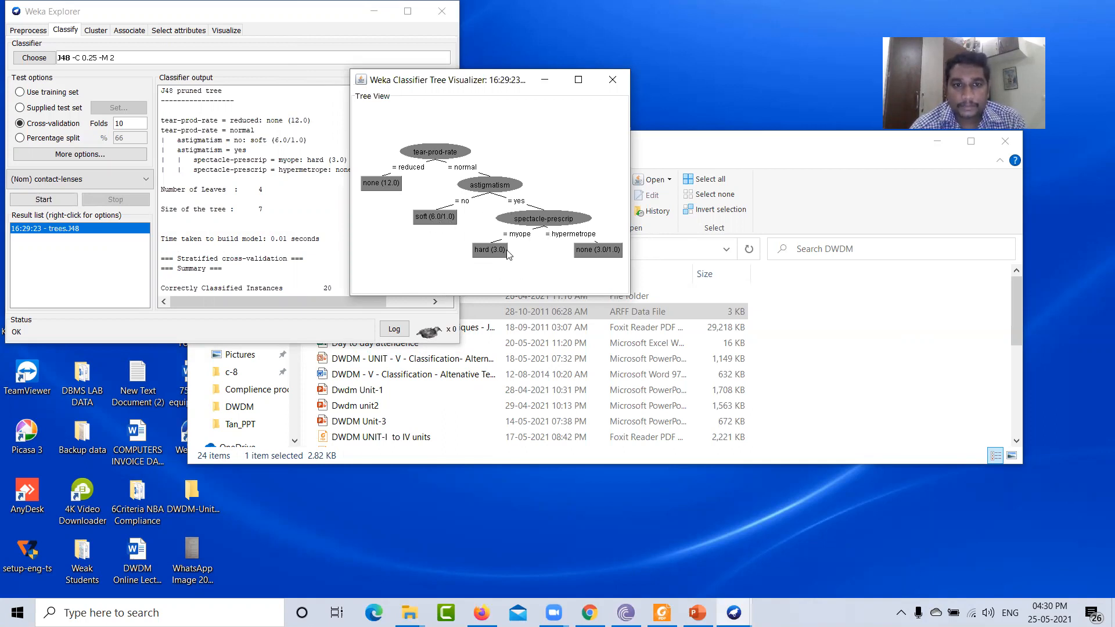
{"action": "left_click", "coordinate": [611, 80]}
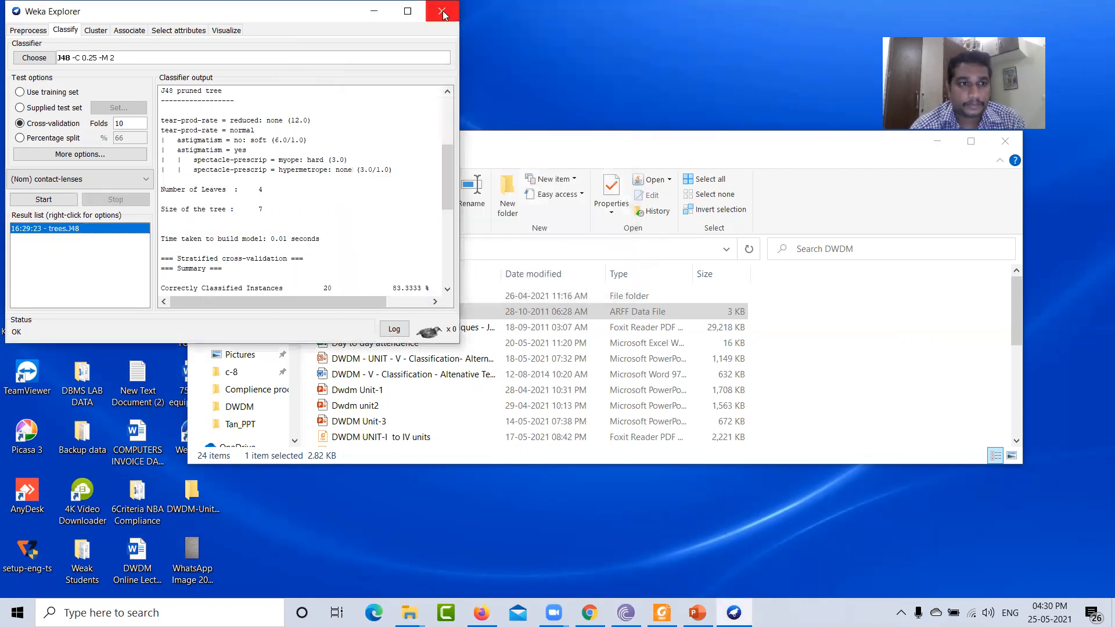
- Close Weka Explorer and the DWDM folder, and open emp1.arff from the desktop in Notepad
{"action": "left_click", "coordinate": [443, 10]}
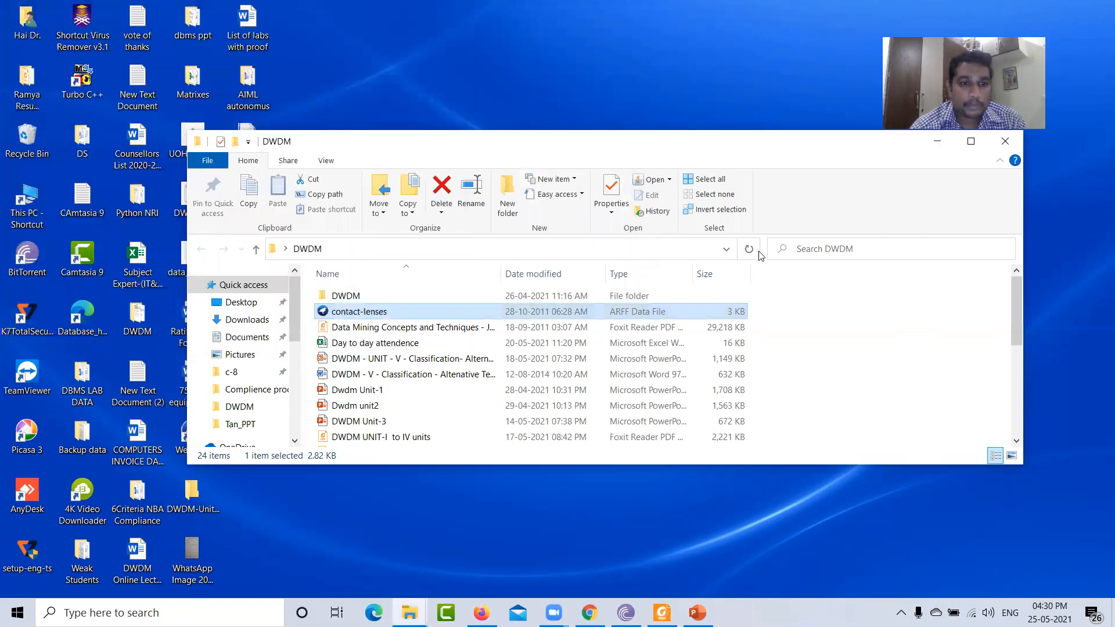
{"action": "left_click", "coordinate": [994, 149]}
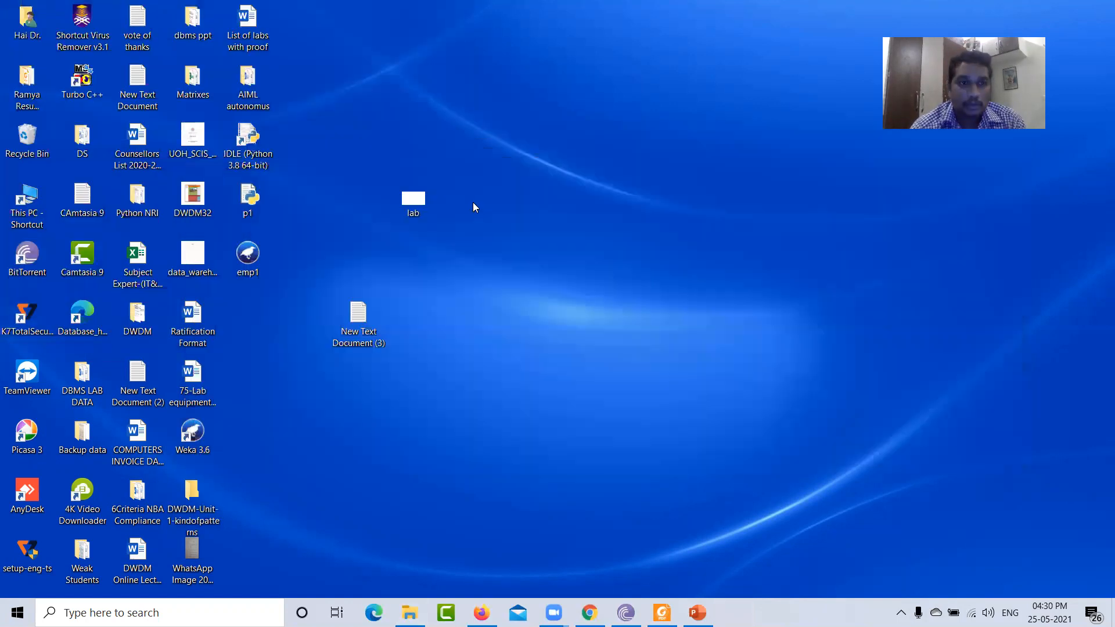
{"action": "right_click", "coordinate": [250, 257]}
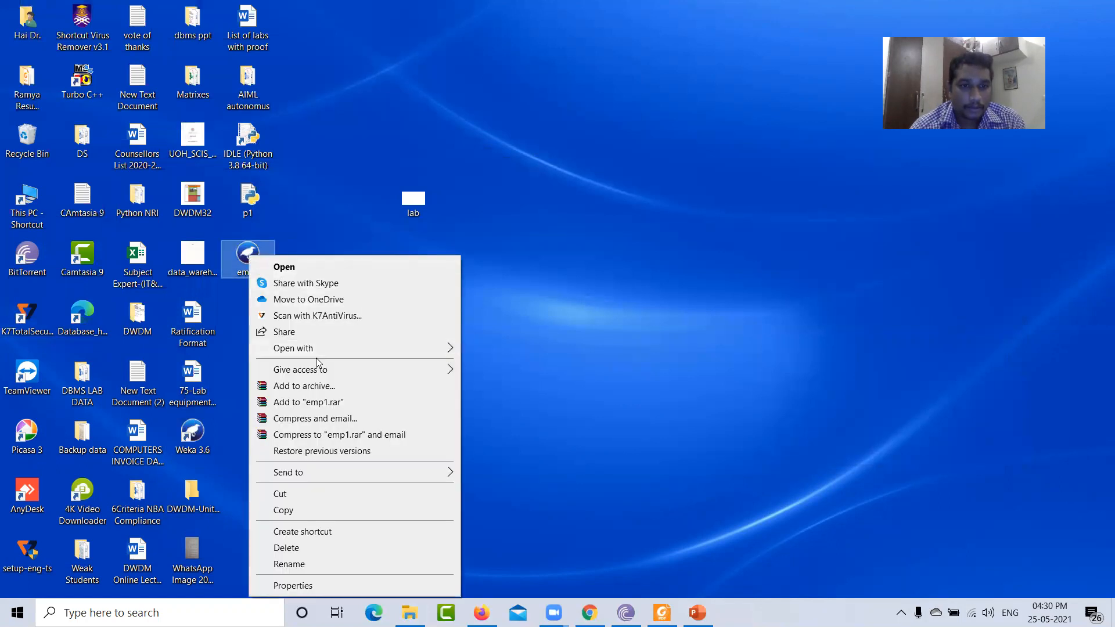
{"action": "mouse_move", "coordinate": [319, 349]}
{"action": "left_click", "coordinate": [514, 365]}
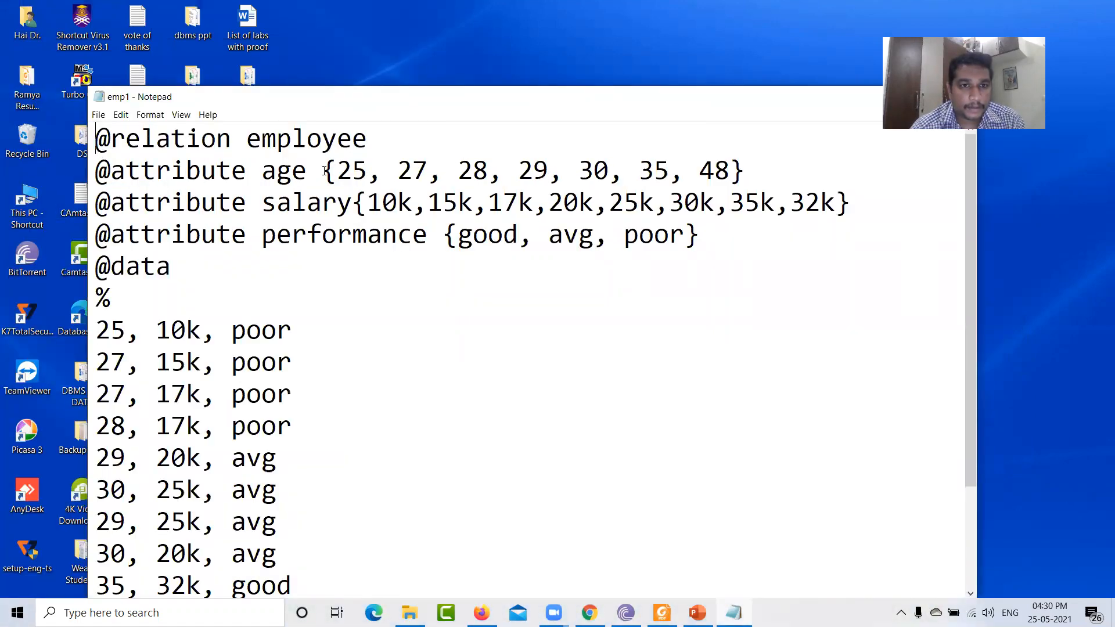
- Insert a space between 'salary' and its value list in the salary attribute line and save the file
{"action": "left_click", "coordinate": [353, 203]}
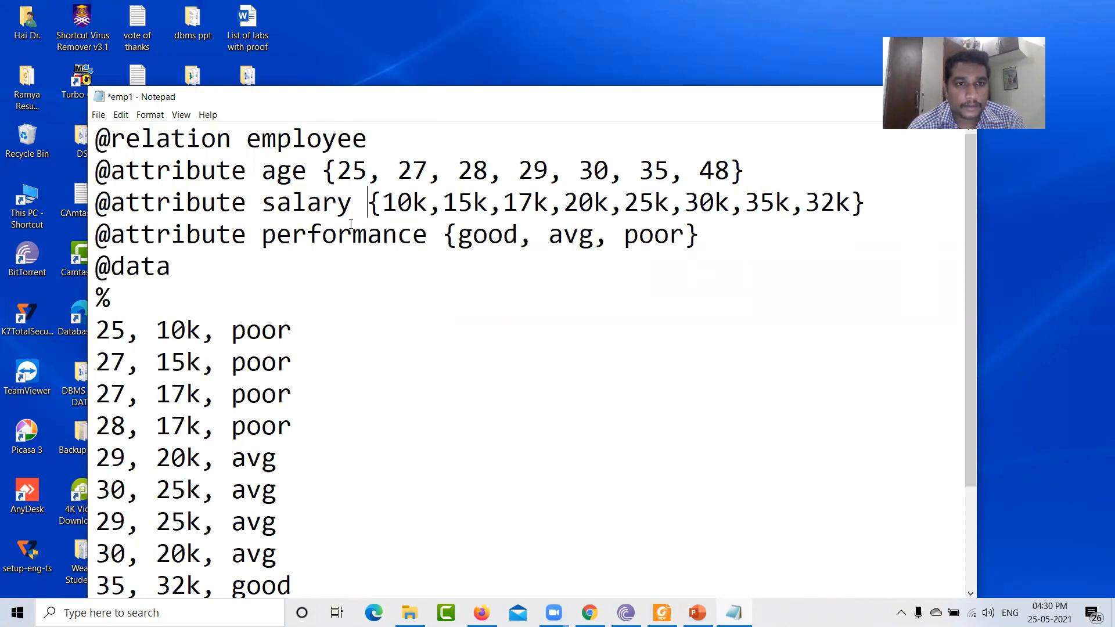
{"action": "left_click", "coordinate": [98, 114]}
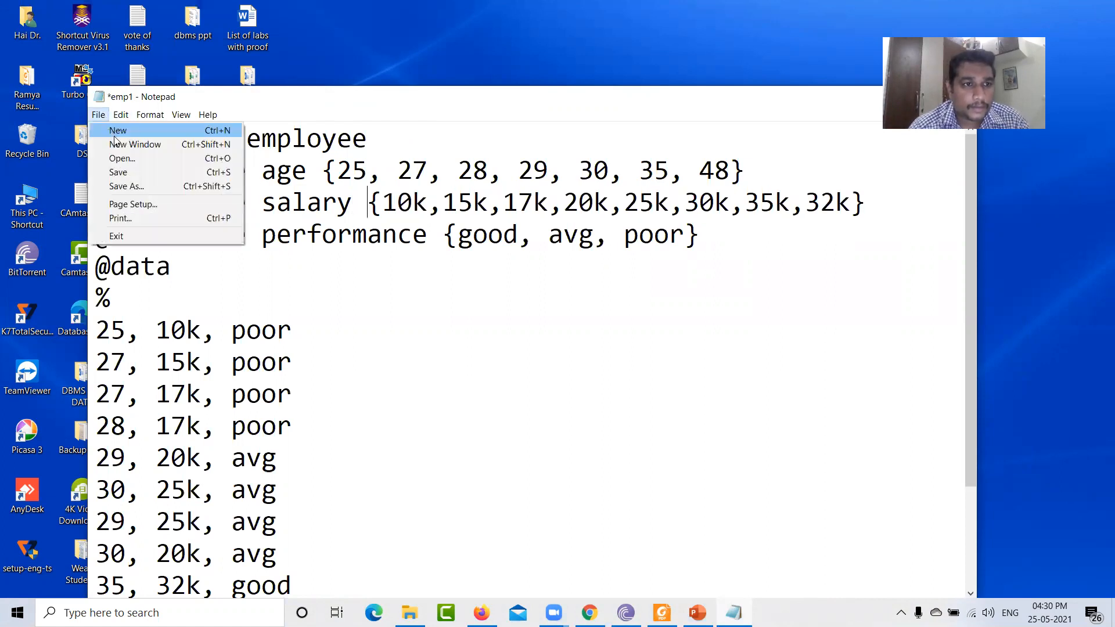
{"action": "left_click", "coordinate": [134, 172]}
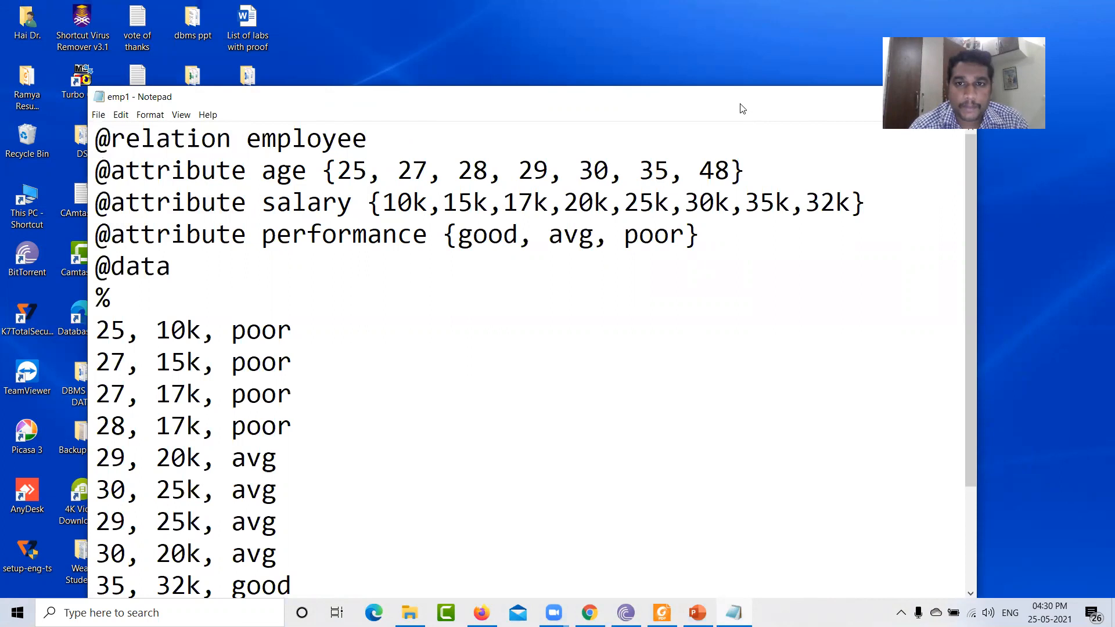
- Close Notepad and try to open emp1.arff in Weka Explorer
{"action": "left_click_drag", "start_coordinate": [739, 104], "coordinate": [553, 133]}
{"action": "left_click", "coordinate": [773, 125]}
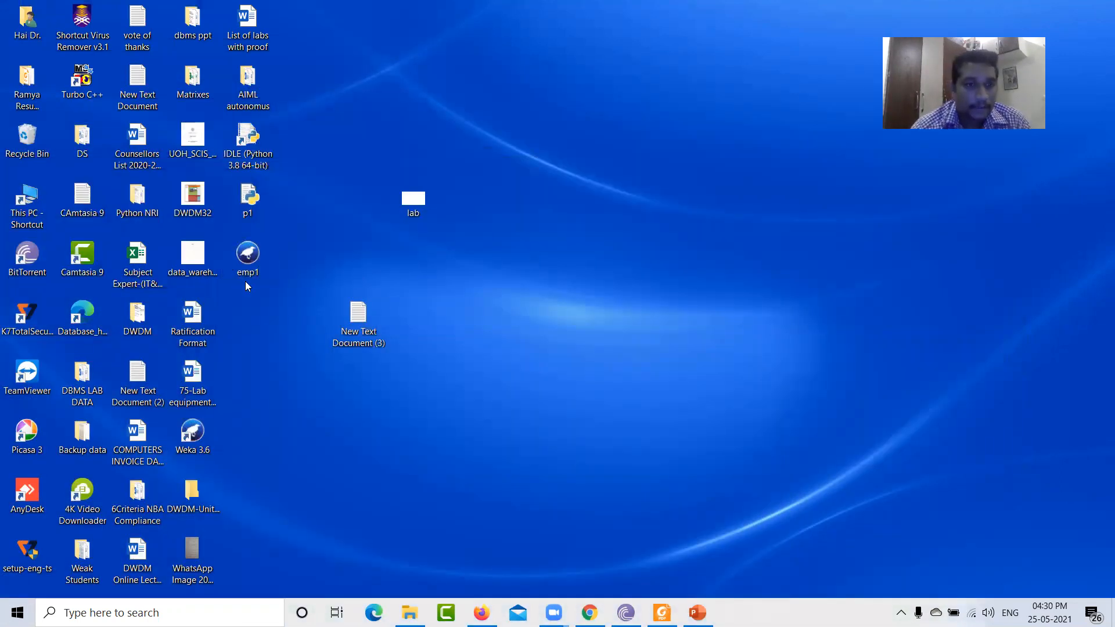
{"action": "double_click", "coordinate": [255, 260]}
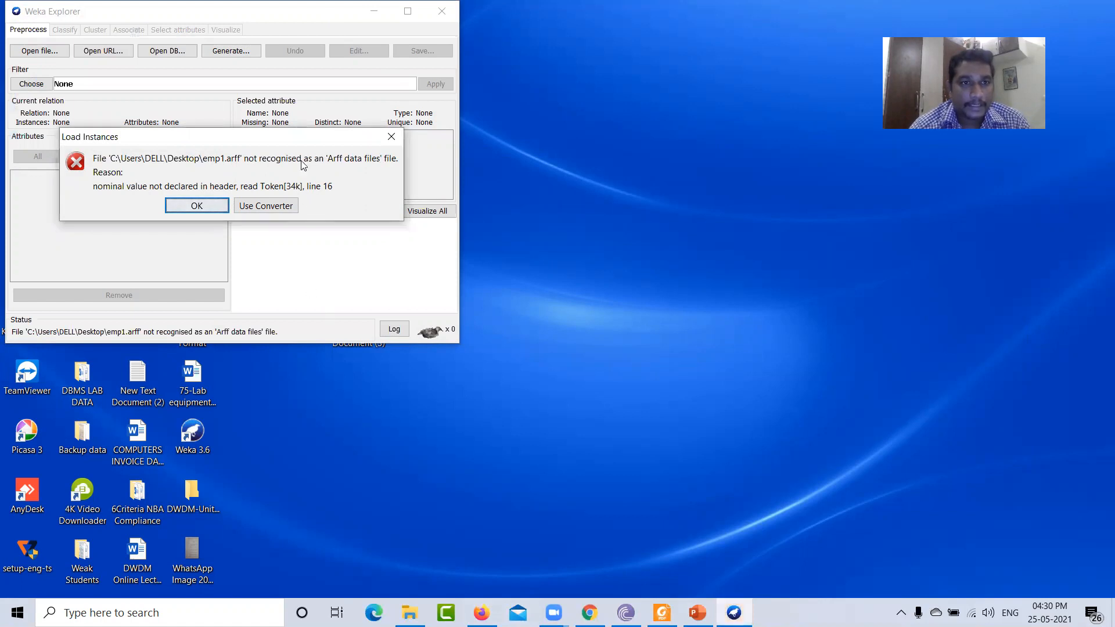
- Dismiss the load error dialog and close Weka Explorer
{"action": "left_click_drag", "start_coordinate": [309, 146], "coordinate": [282, 467]}
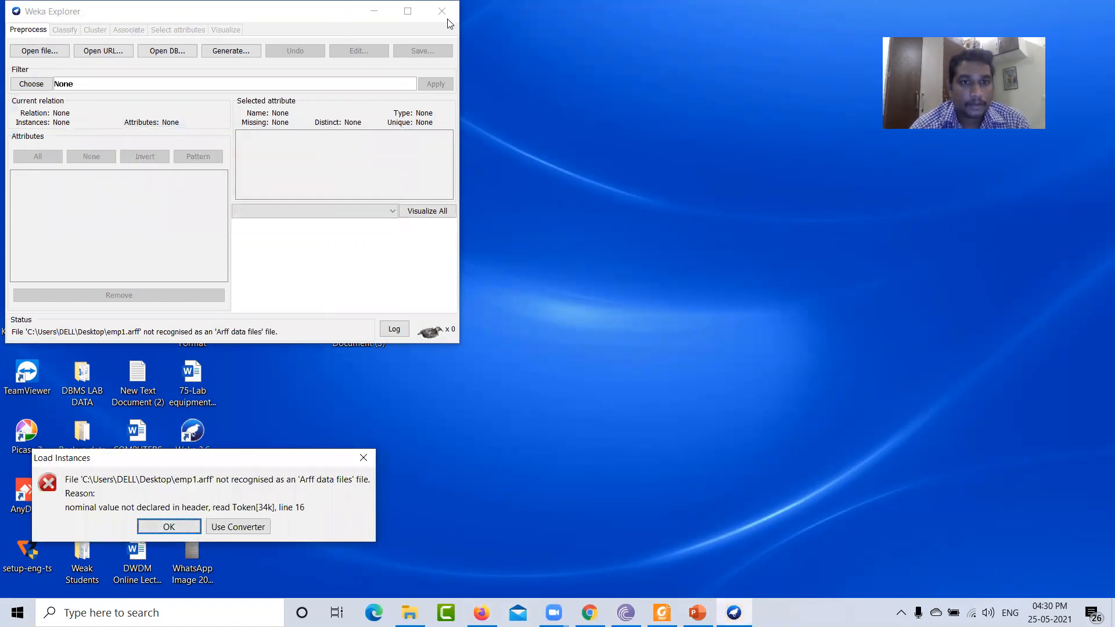
{"action": "left_click", "coordinate": [189, 528]}
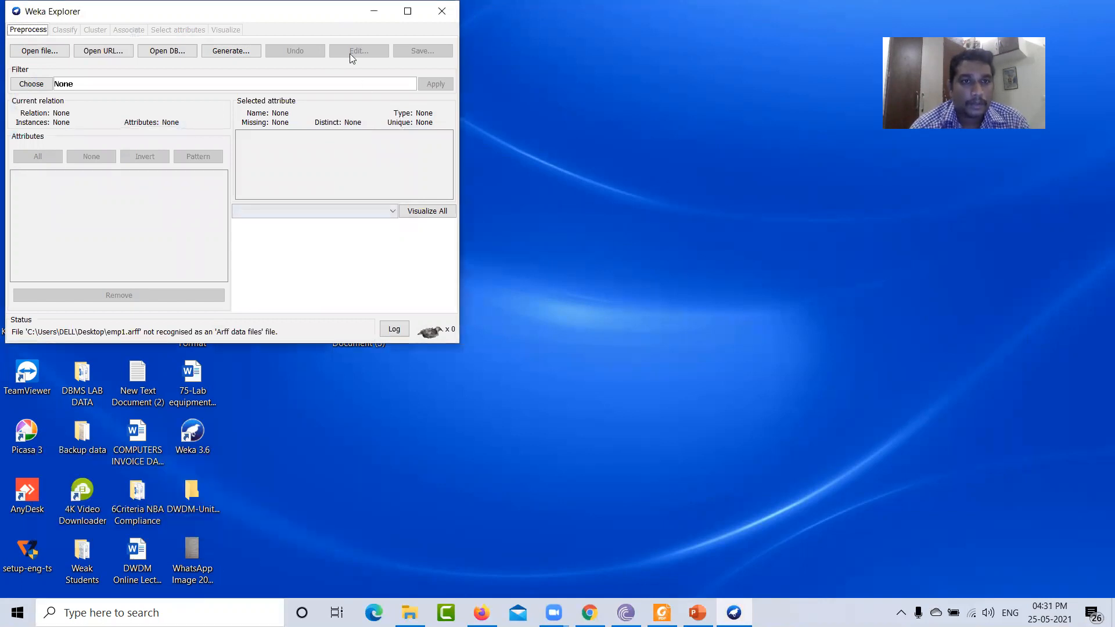
{"action": "left_click", "coordinate": [442, 11]}
- Reopen emp1.arff in Notepad and scroll through its header and data lines
{"action": "right_click", "coordinate": [246, 254]}
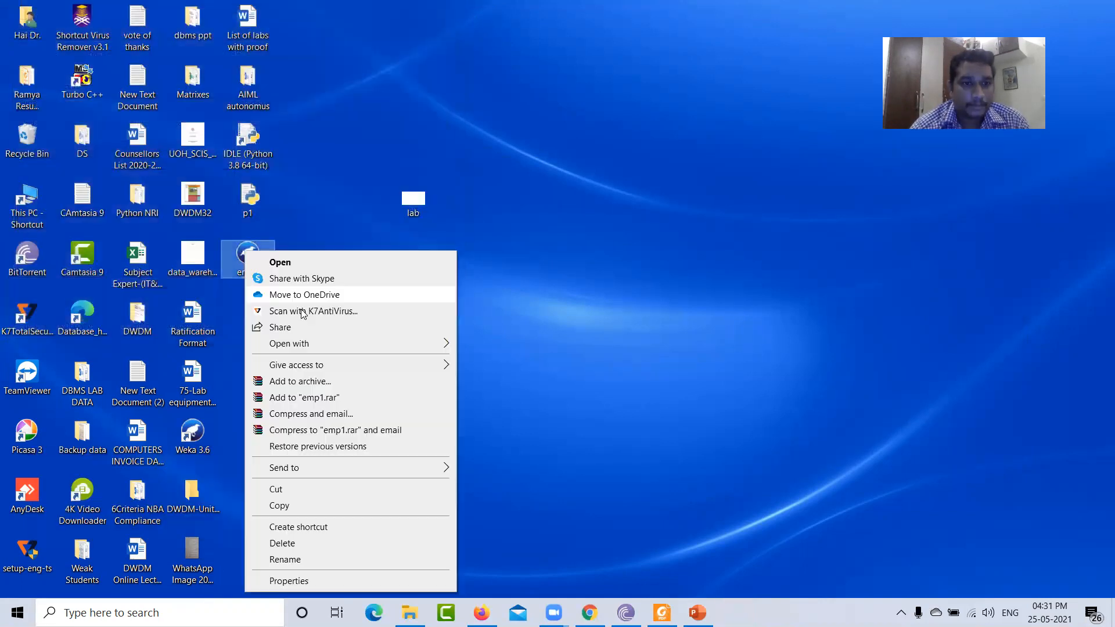
{"action": "mouse_move", "coordinate": [343, 343]}
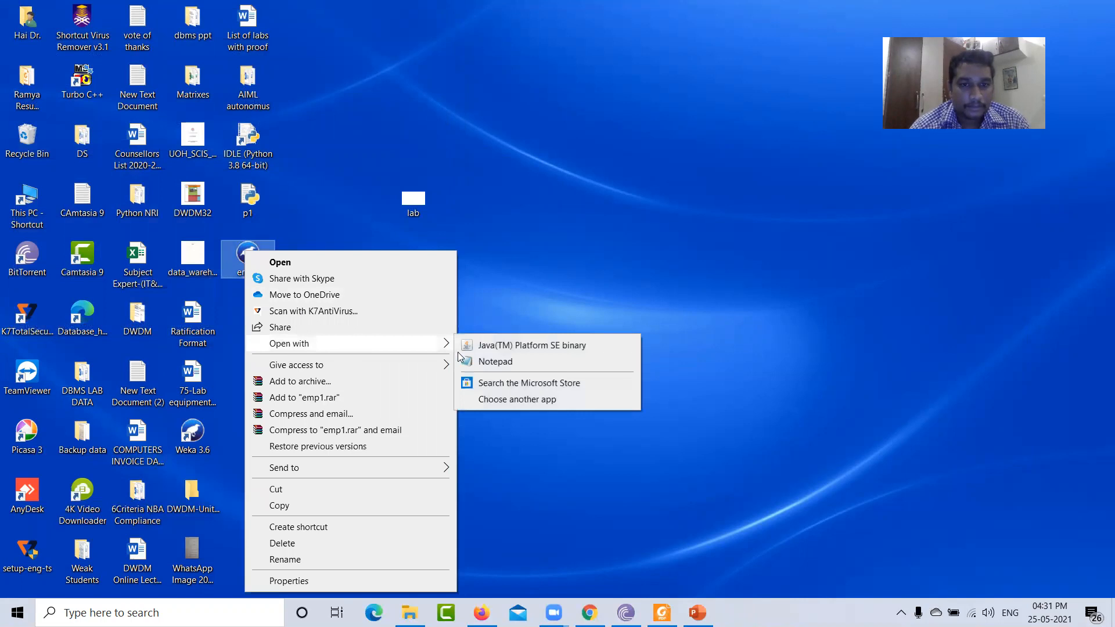
{"action": "left_click", "coordinate": [496, 362]}
{"action": "left_click_drag", "start_coordinate": [451, 120], "coordinate": [699, 55]}
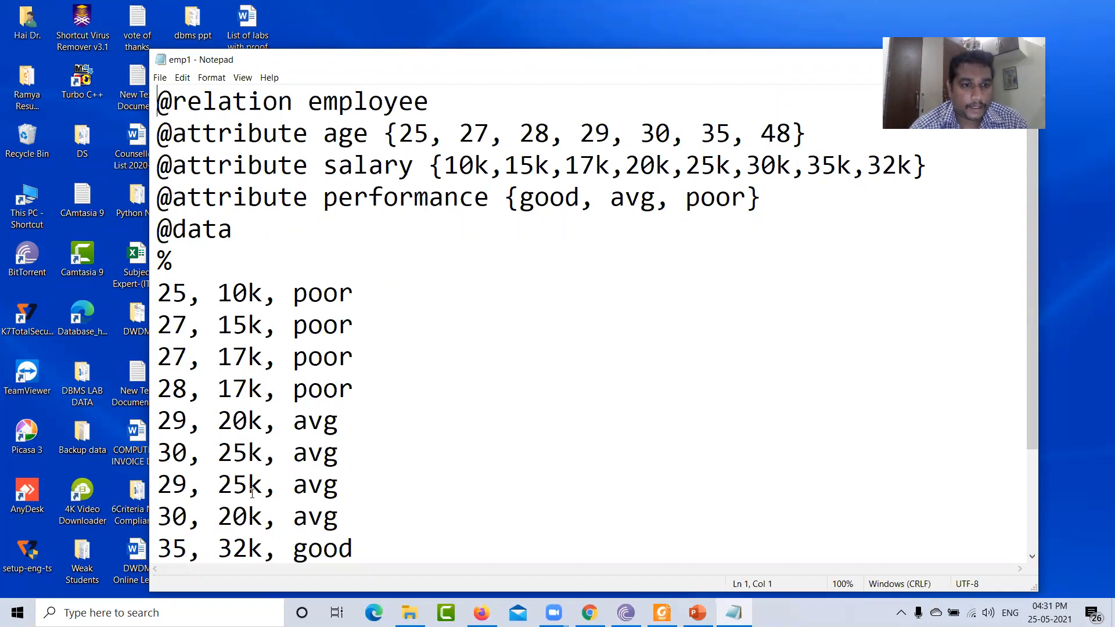
{"action": "scroll", "coordinate": [255, 547], "scroll_direction": "down", "scroll_amount": 1}
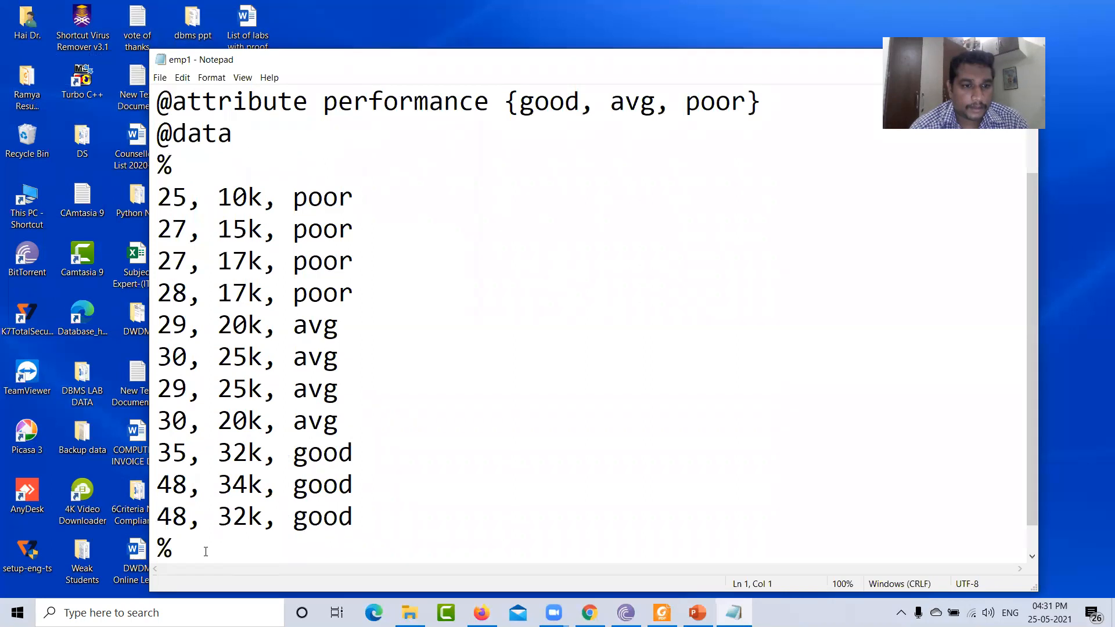
{"action": "scroll", "coordinate": [206, 551], "scroll_direction": "down", "scroll_amount": 1}
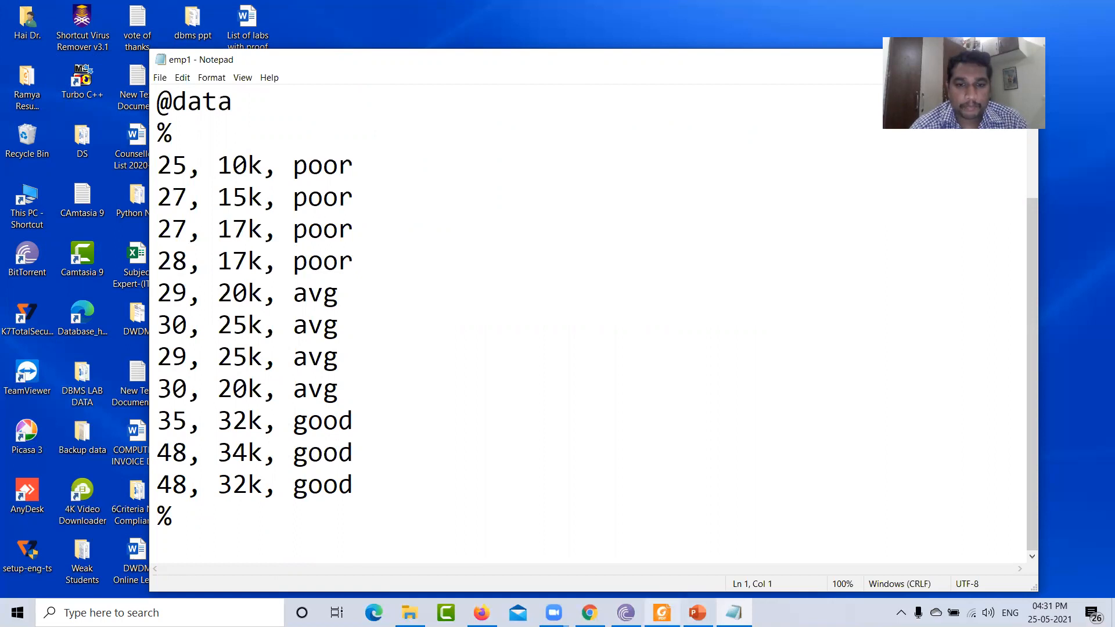
- Switch to the lab manual PDF, select the 'Data set employee.arff:' heading and read through its data lines
{"action": "left_click", "coordinate": [662, 613]}
{"action": "scroll", "coordinate": [329, 385], "scroll_direction": "up", "scroll_amount": 5}
{"action": "scroll", "coordinate": [214, 436], "scroll_direction": "down", "scroll_amount": 1}
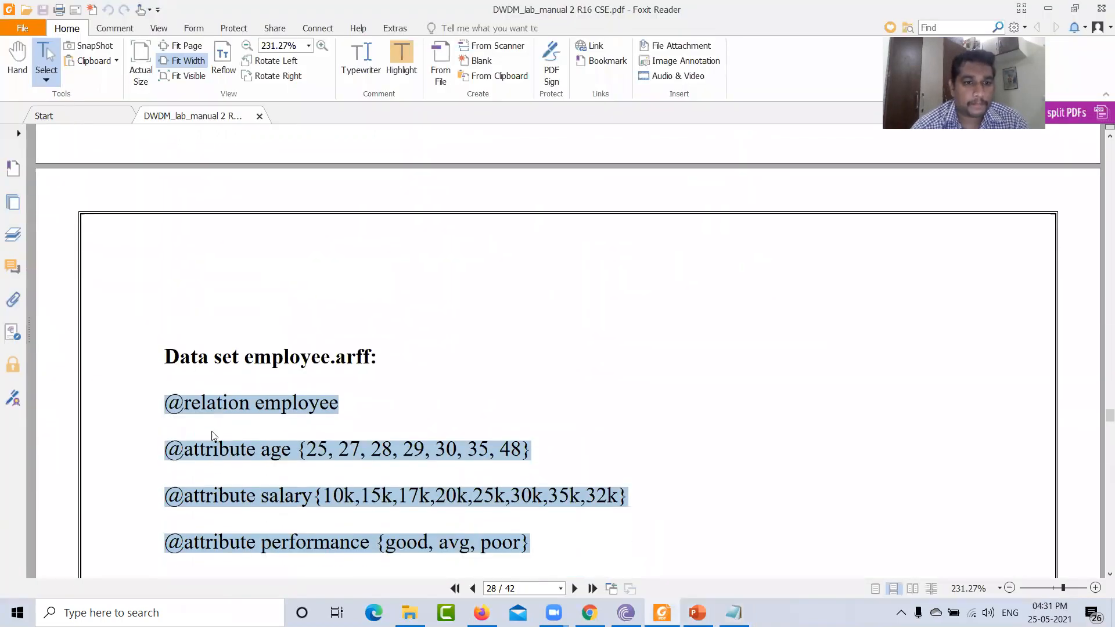
{"action": "left_click_drag", "start_coordinate": [160, 355], "coordinate": [381, 358]}
{"action": "key", "text": "ctrl+c"}
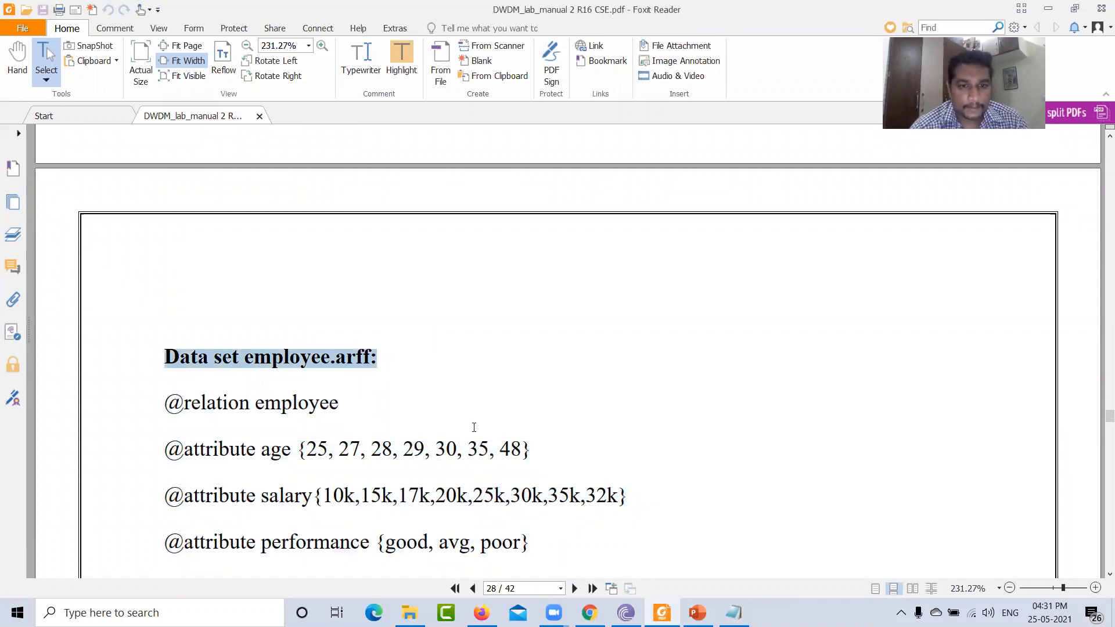
{"action": "scroll", "coordinate": [431, 456], "scroll_direction": "down", "scroll_amount": 5}
{"action": "scroll", "coordinate": [287, 384], "scroll_direction": "down", "scroll_amount": 2}
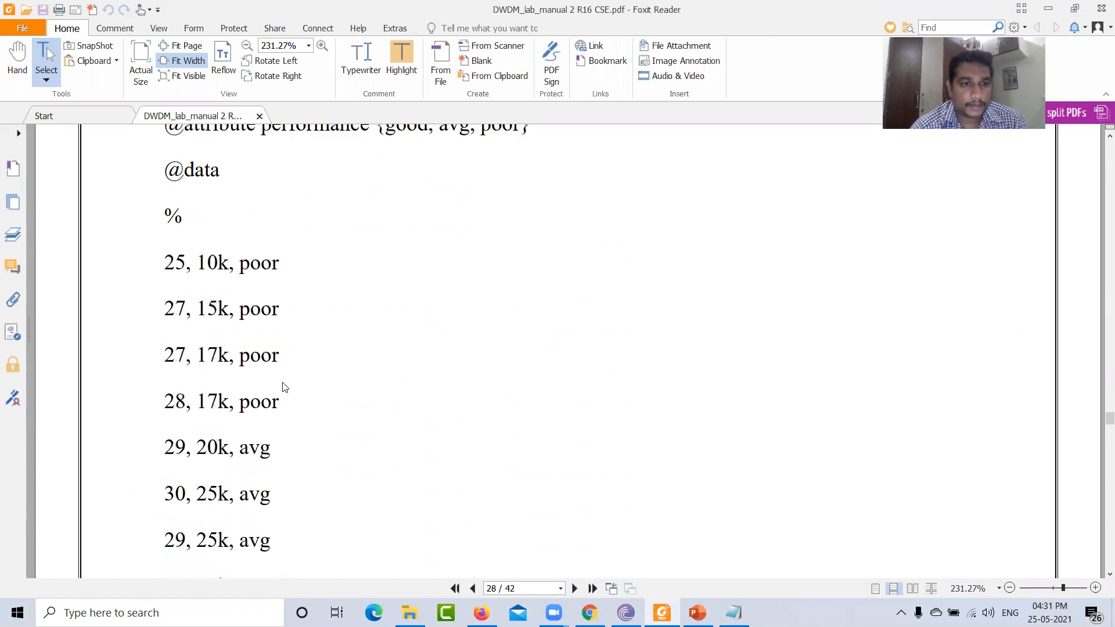
{"action": "scroll", "coordinate": [284, 387], "scroll_direction": "down", "scroll_amount": 5}
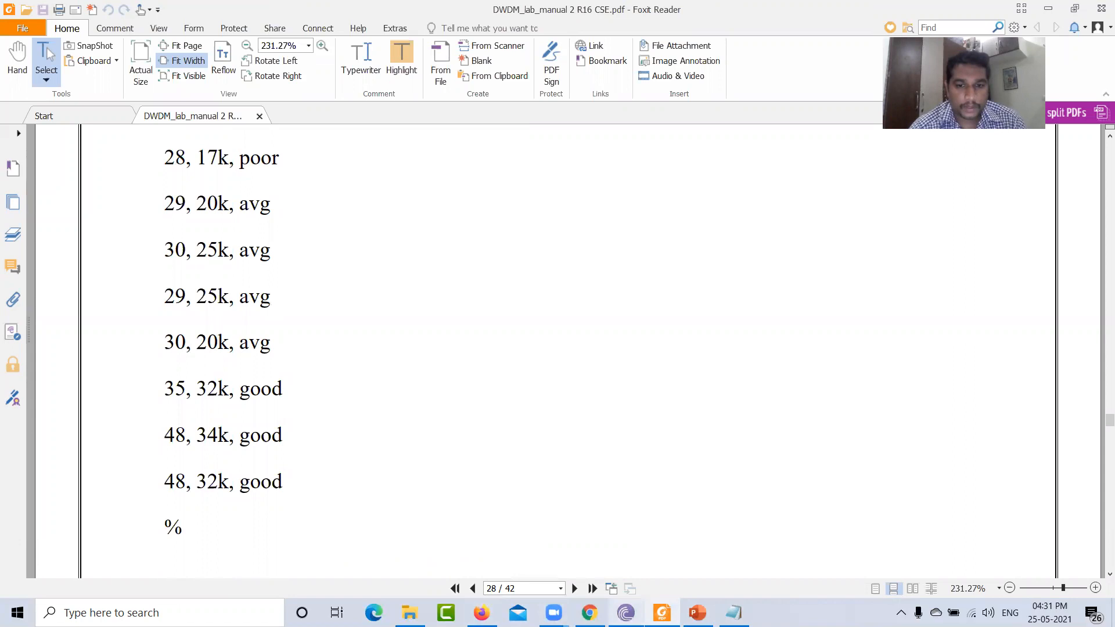
- Back in Notepad, add an empty first line to emp1 and paste the copied heading into it
{"action": "left_click", "coordinate": [733, 612]}
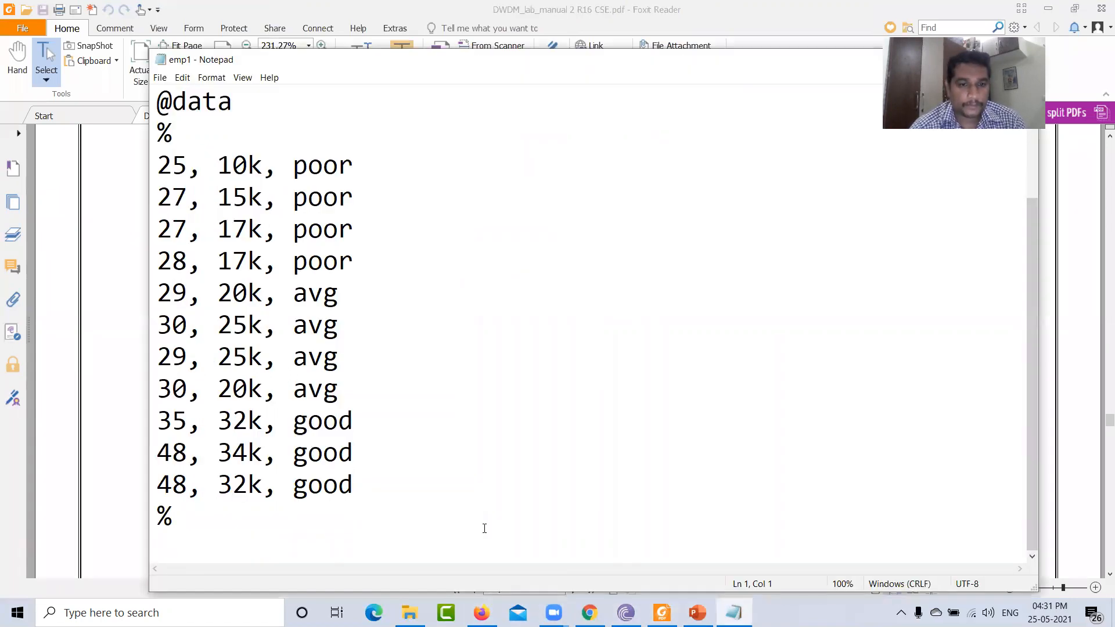
{"action": "scroll", "coordinate": [447, 407], "scroll_direction": "up", "scroll_amount": 2}
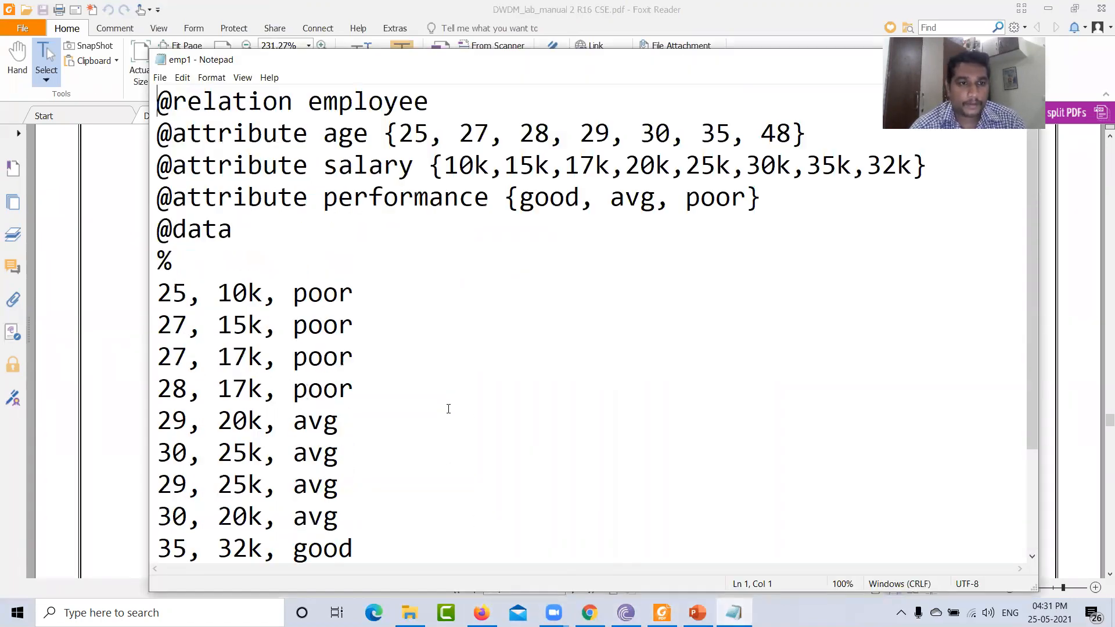
{"action": "key", "text": "Return"}
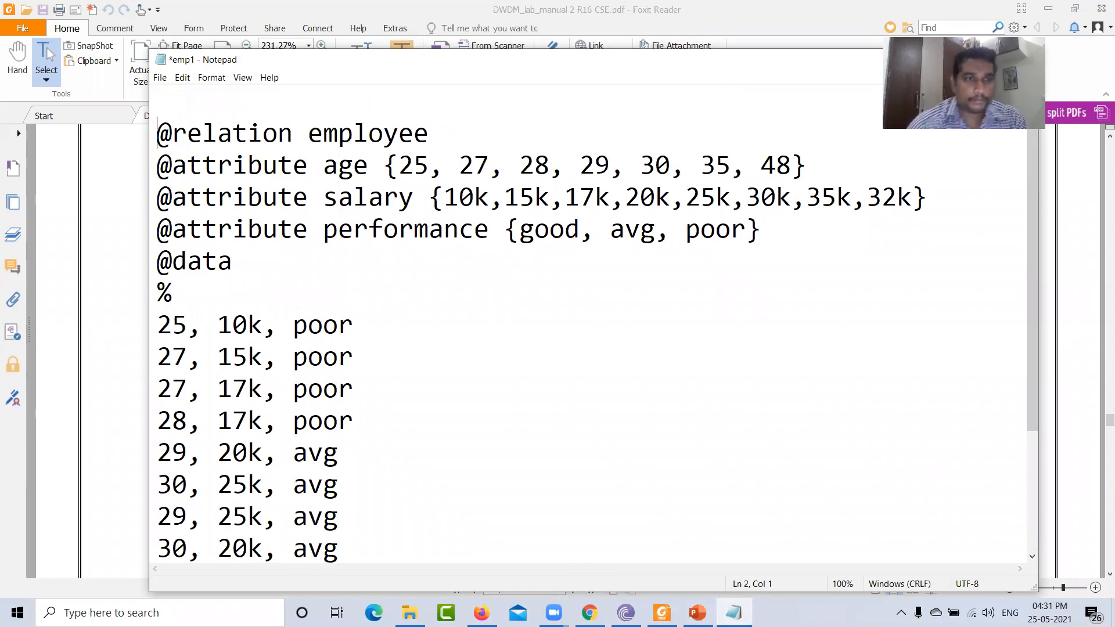
{"action": "left_click", "coordinate": [169, 107]}
{"action": "key", "text": "ctrl+v"}
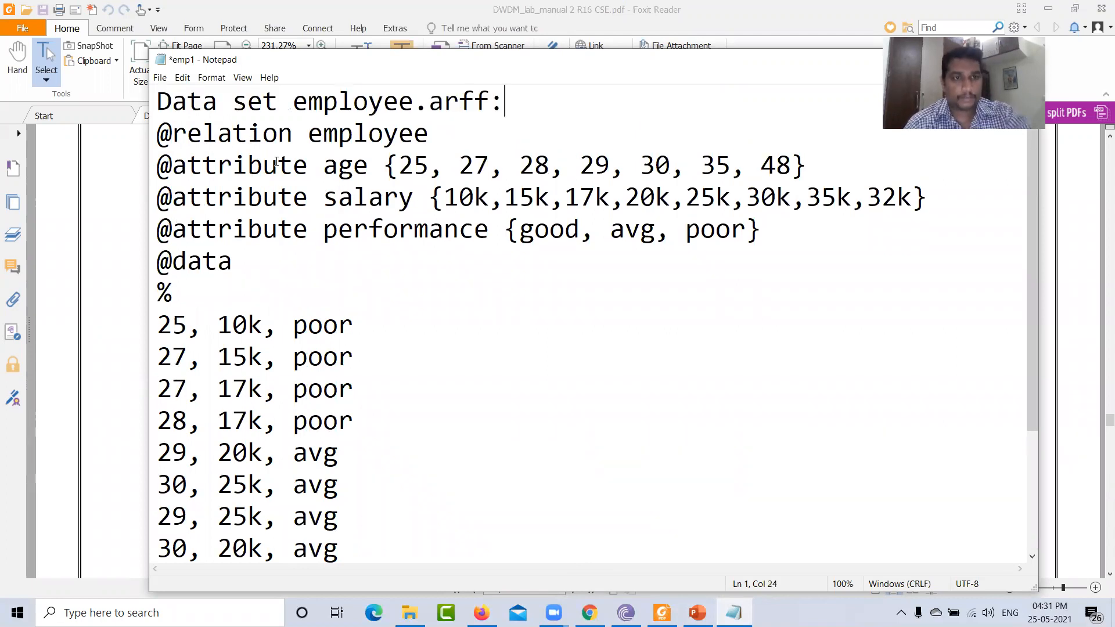
- Select and delete the pasted heading text at the top of the file
{"action": "left_click_drag", "start_coordinate": [513, 93], "coordinate": [196, 105]}
{"action": "left_click_drag", "start_coordinate": [173, 93], "coordinate": [164, 94]}
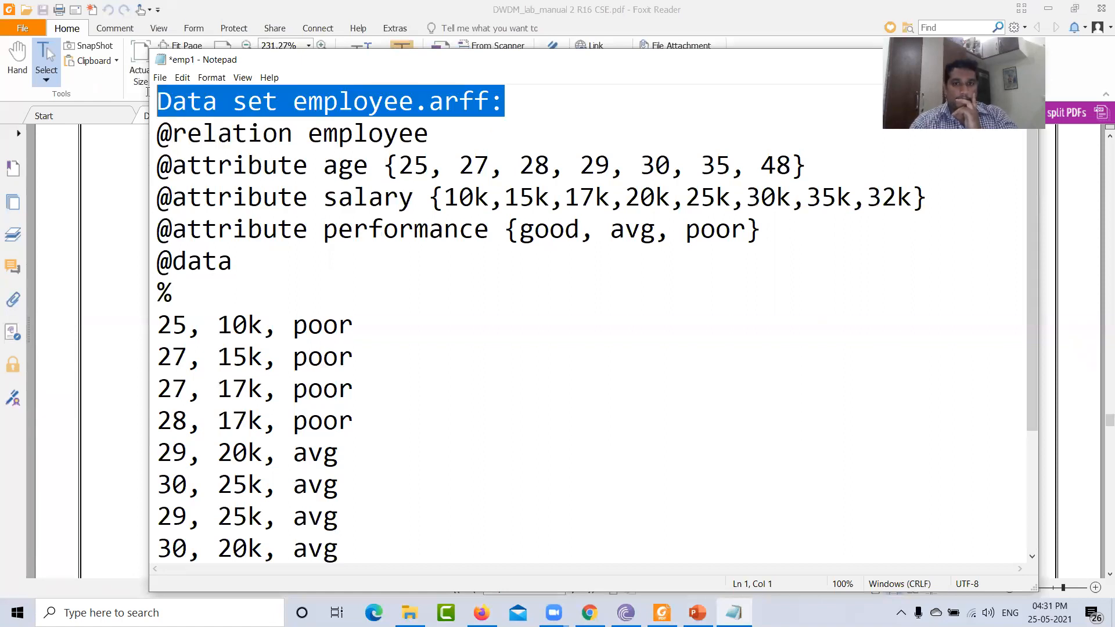
{"action": "key", "text": "Delete"}
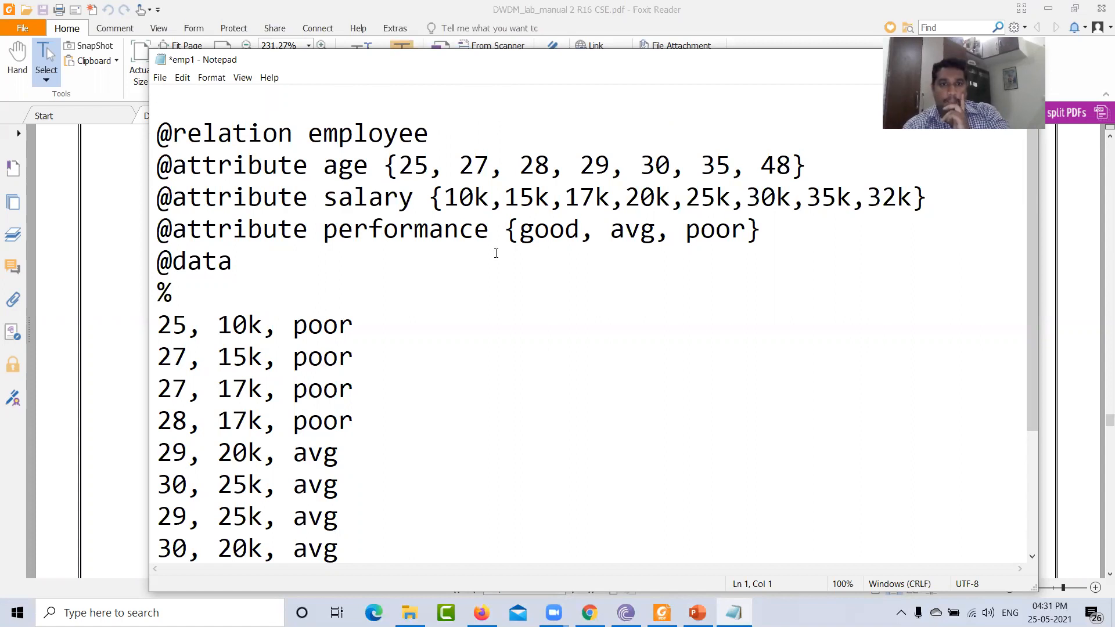
{"action": "scroll", "coordinate": [378, 389], "scroll_direction": "down", "scroll_amount": 2}
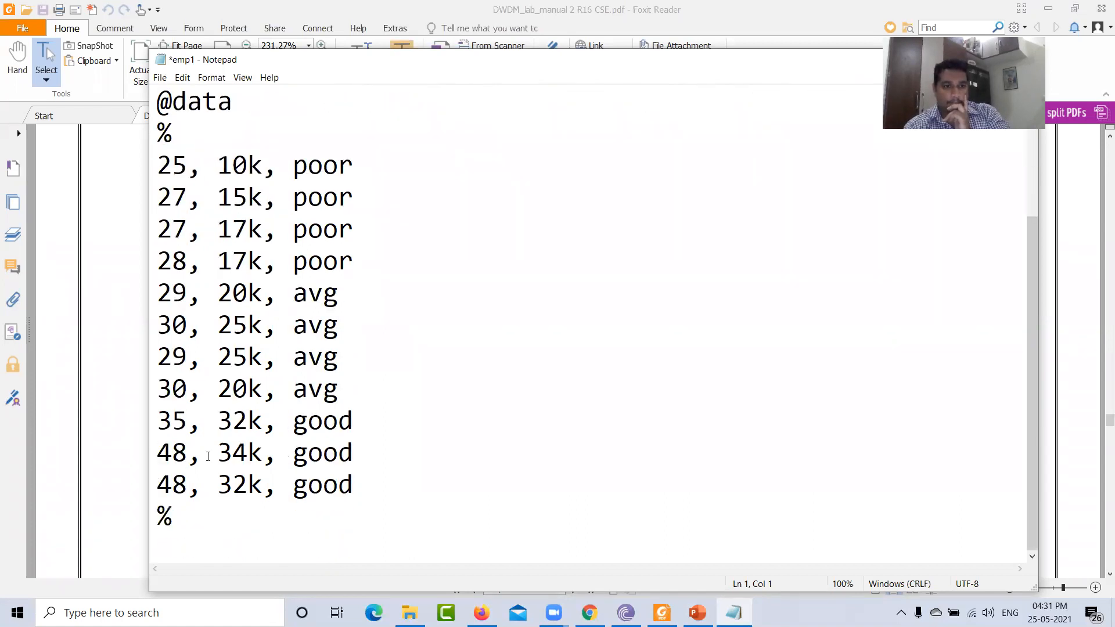
{"action": "scroll", "coordinate": [677, 372], "scroll_direction": "up", "scroll_amount": 2}
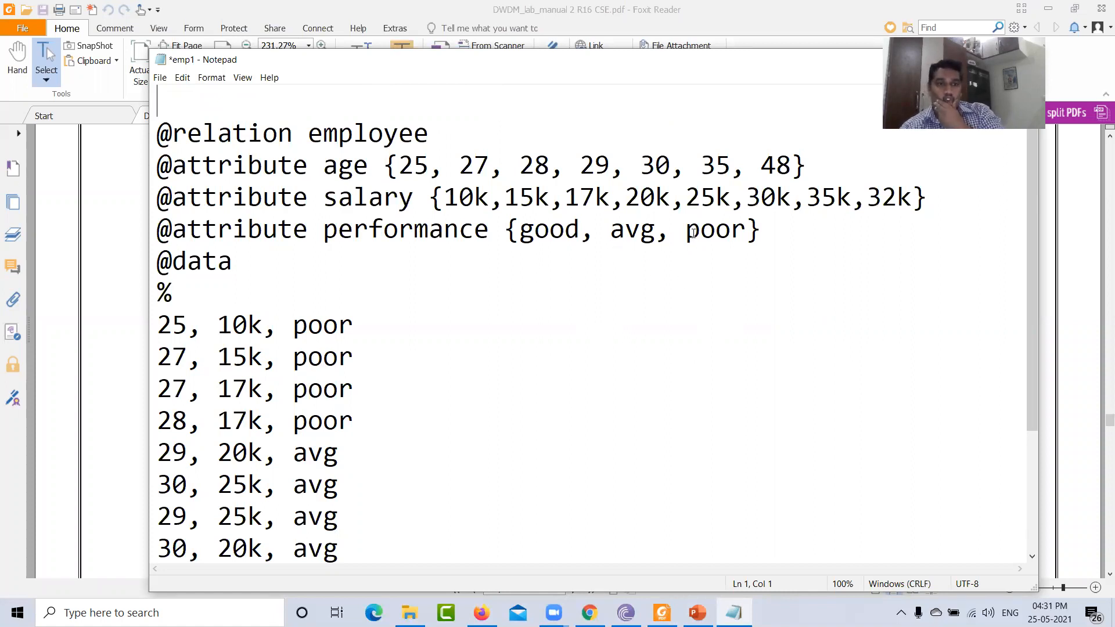
{"action": "left_click_drag", "start_coordinate": [268, 269], "coordinate": [246, 262]}
{"action": "key", "text": "Return"}
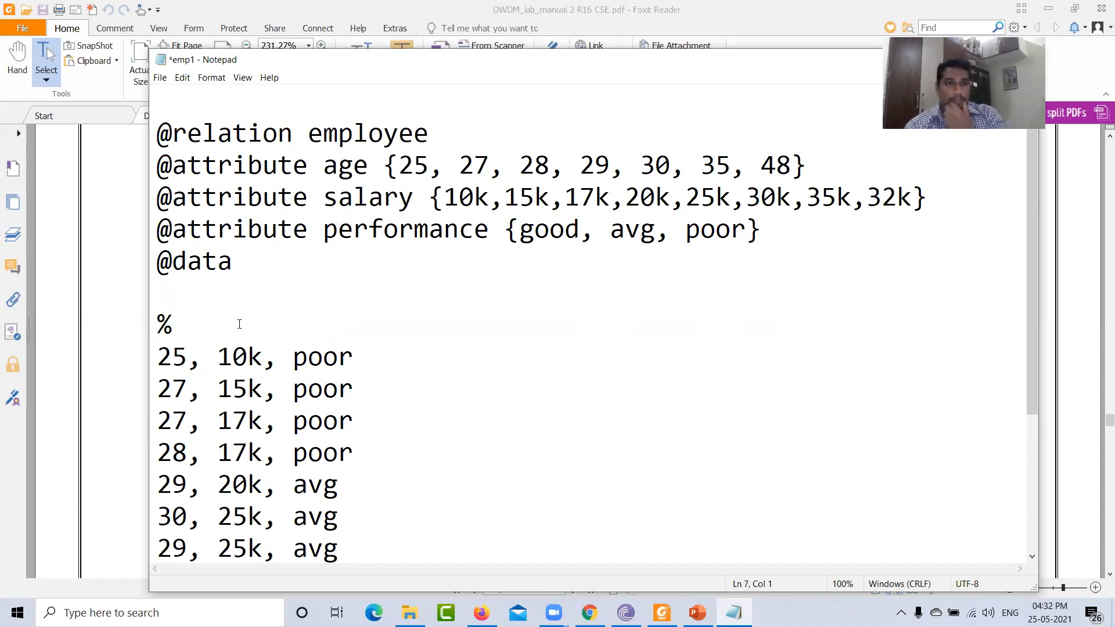
{"action": "scroll", "coordinate": [239, 324], "scroll_direction": "down", "scroll_amount": 1}
{"action": "scroll", "coordinate": [456, 408], "scroll_direction": "down", "scroll_amount": 1}
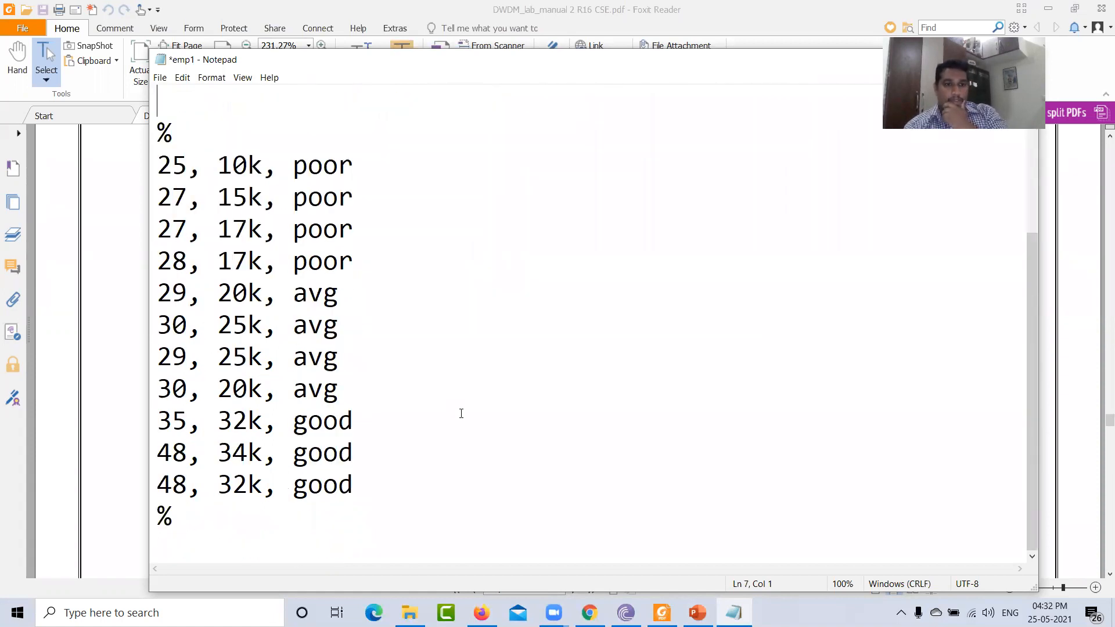
{"action": "left_click", "coordinate": [160, 77]}
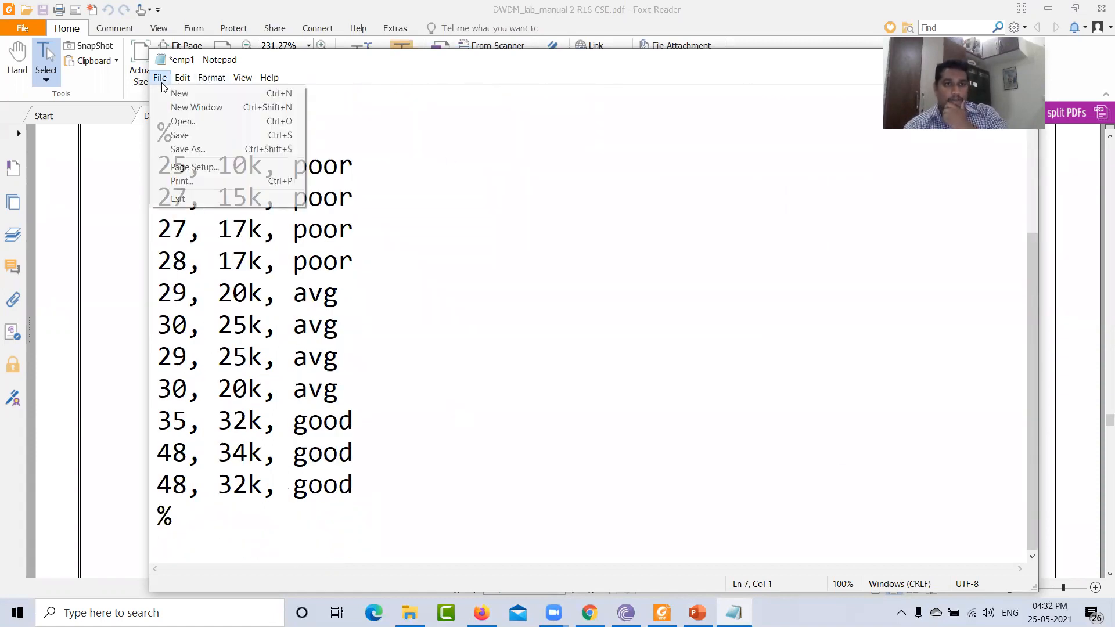
{"action": "left_click", "coordinate": [180, 134]}
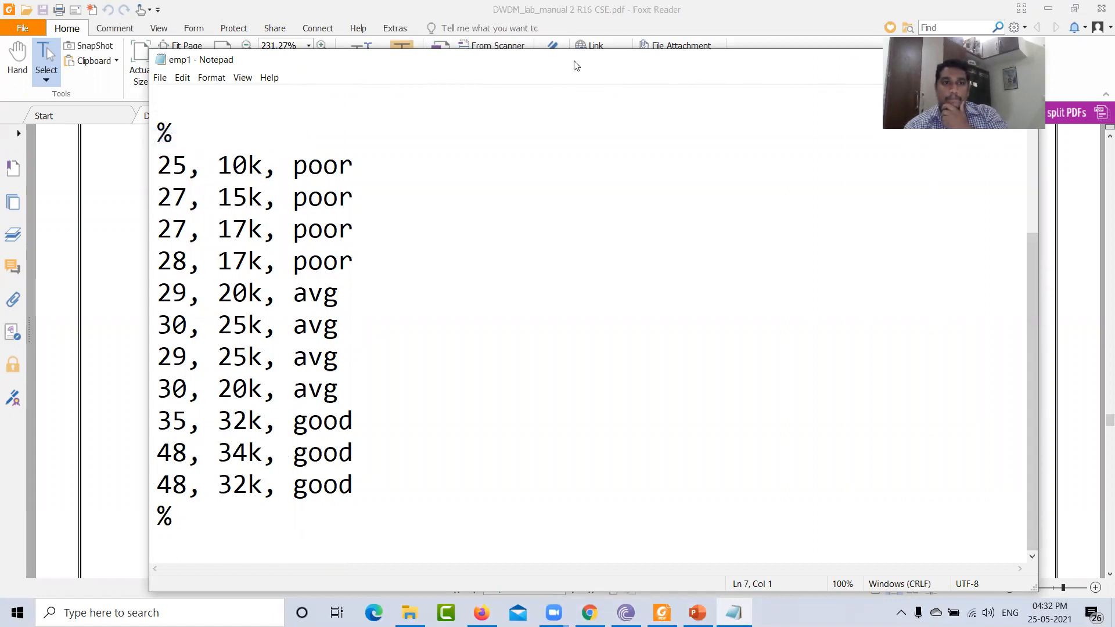
- Try to load emp1.arff from the desktop into Weka Explorer, then dismiss the error dialog
{"action": "left_click_drag", "start_coordinate": [575, 63], "coordinate": [289, 37]}
{"action": "left_click", "coordinate": [667, 37]}
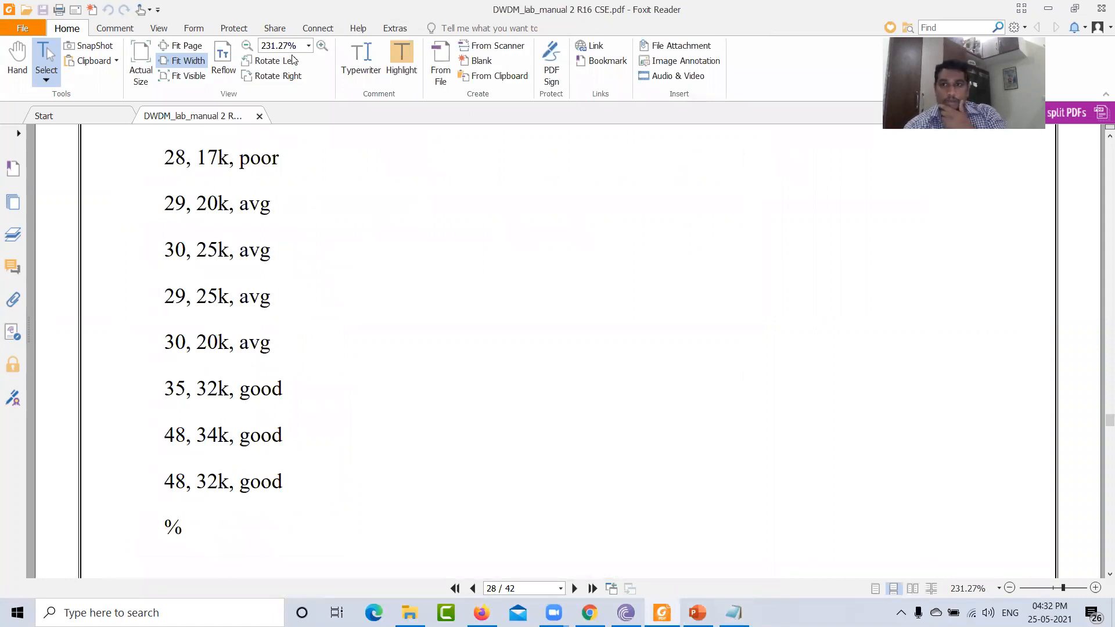
{"action": "left_click", "coordinate": [1074, 9]}
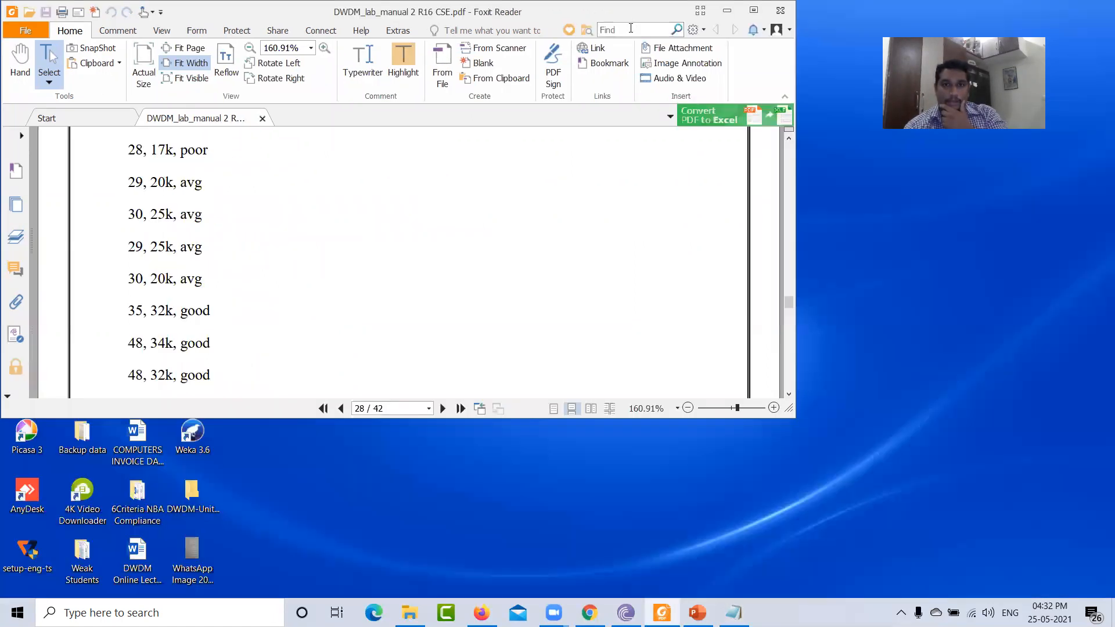
{"action": "left_click_drag", "start_coordinate": [738, 9], "coordinate": [734, 58]}
{"action": "left_click", "coordinate": [722, 62]}
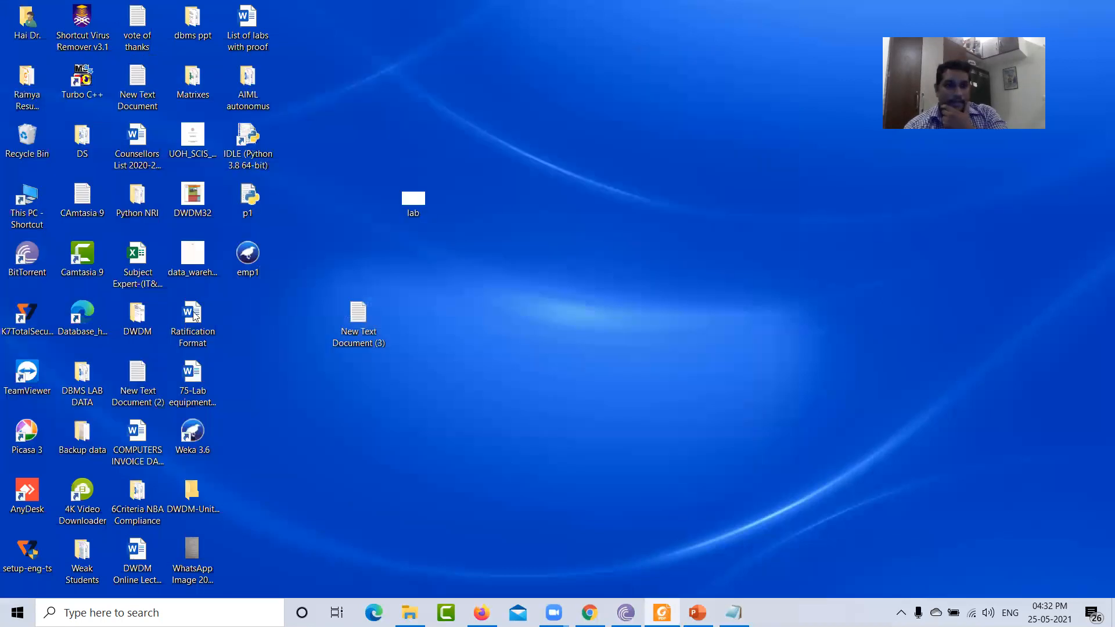
{"action": "left_click", "coordinate": [247, 255]}
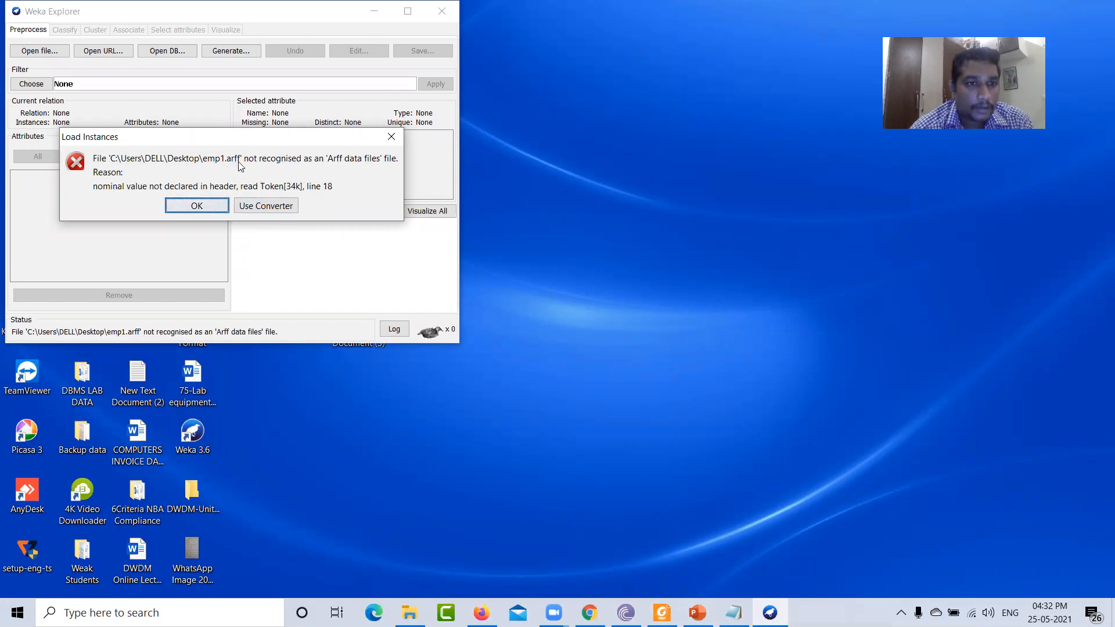
{"action": "left_click", "coordinate": [192, 206]}
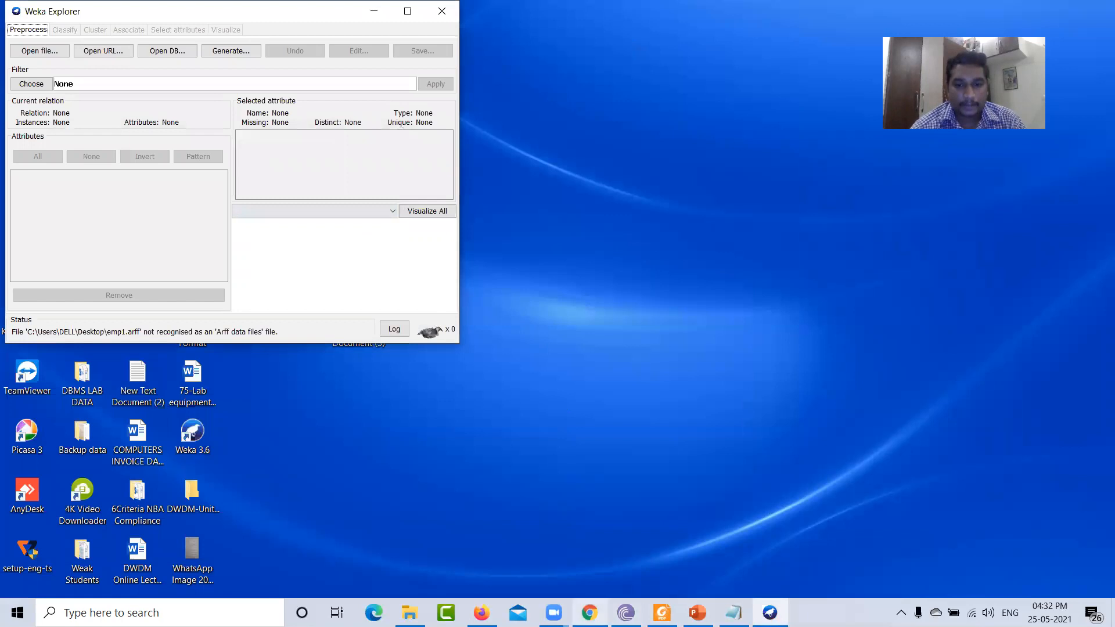
- Switch to the lab manual PDF and scroll through the employee dataset and its Id3 classifier output pages
{"action": "left_click", "coordinate": [662, 613]}
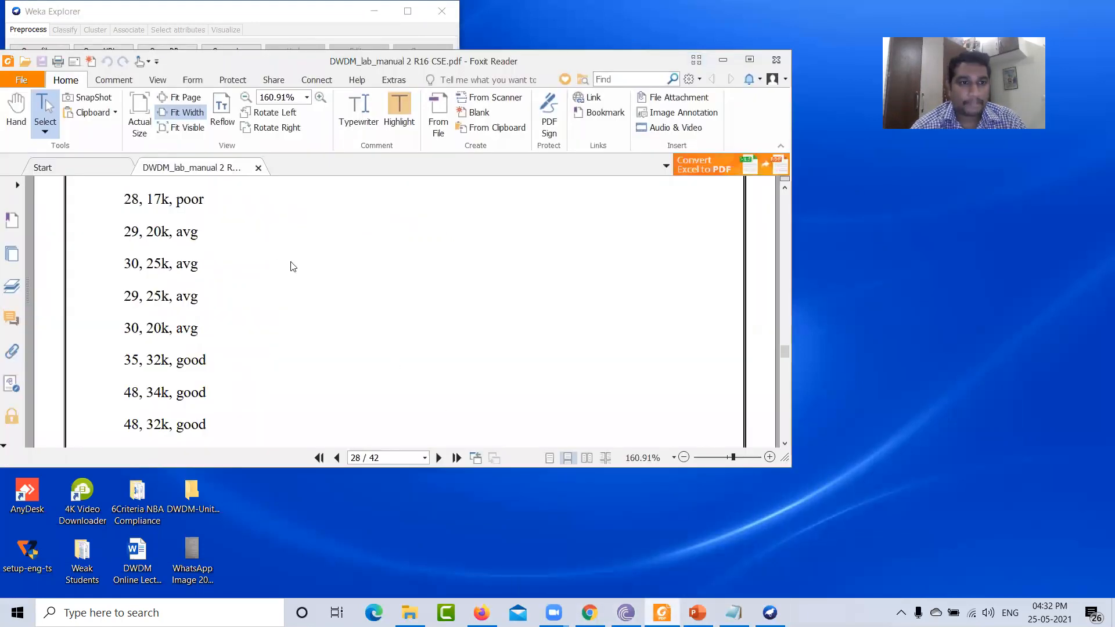
{"action": "scroll", "coordinate": [293, 267], "scroll_direction": "up", "scroll_amount": 5}
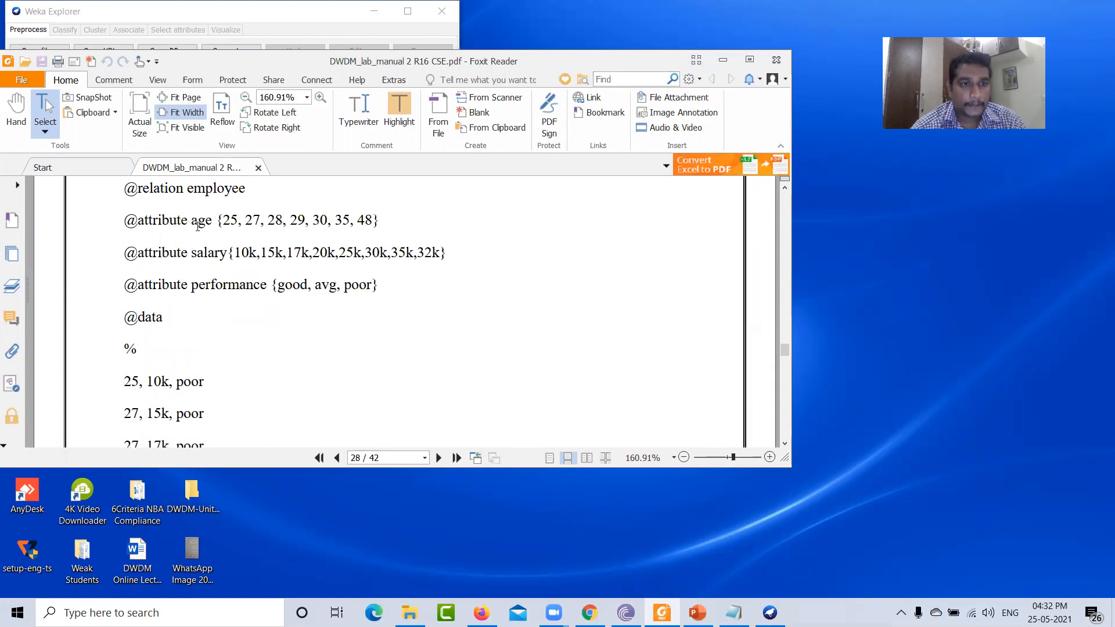
{"action": "scroll", "coordinate": [279, 226], "scroll_direction": "up", "scroll_amount": 1}
{"action": "scroll", "coordinate": [301, 319], "scroll_direction": "down", "scroll_amount": 6}
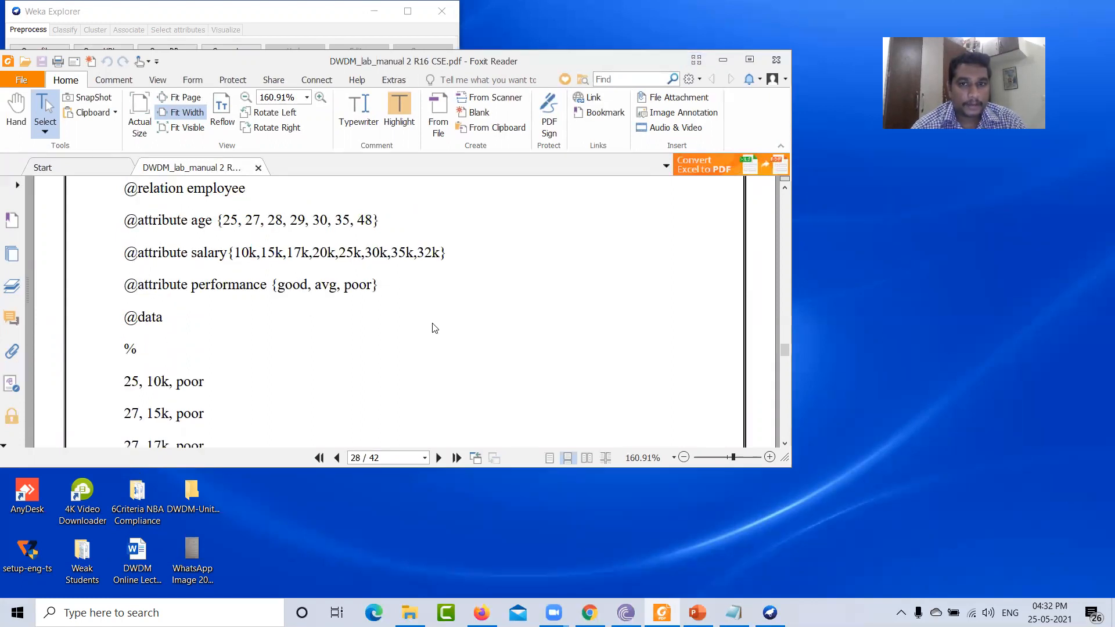
{"action": "scroll", "coordinate": [306, 334], "scroll_direction": "down", "scroll_amount": 8}
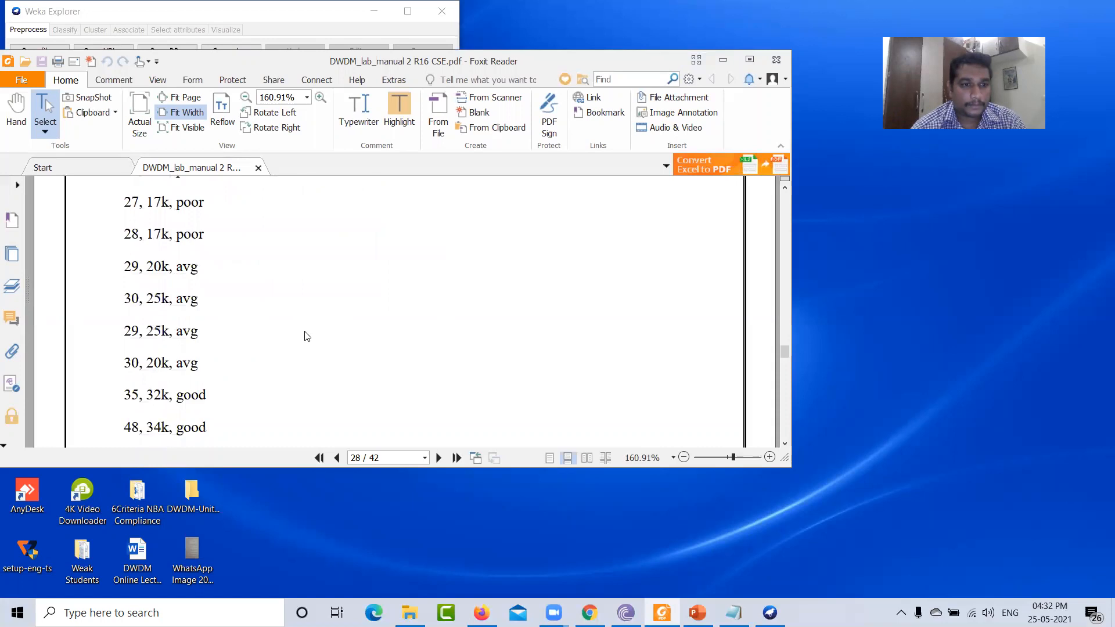
{"action": "scroll", "coordinate": [306, 347], "scroll_direction": "down", "scroll_amount": 10}
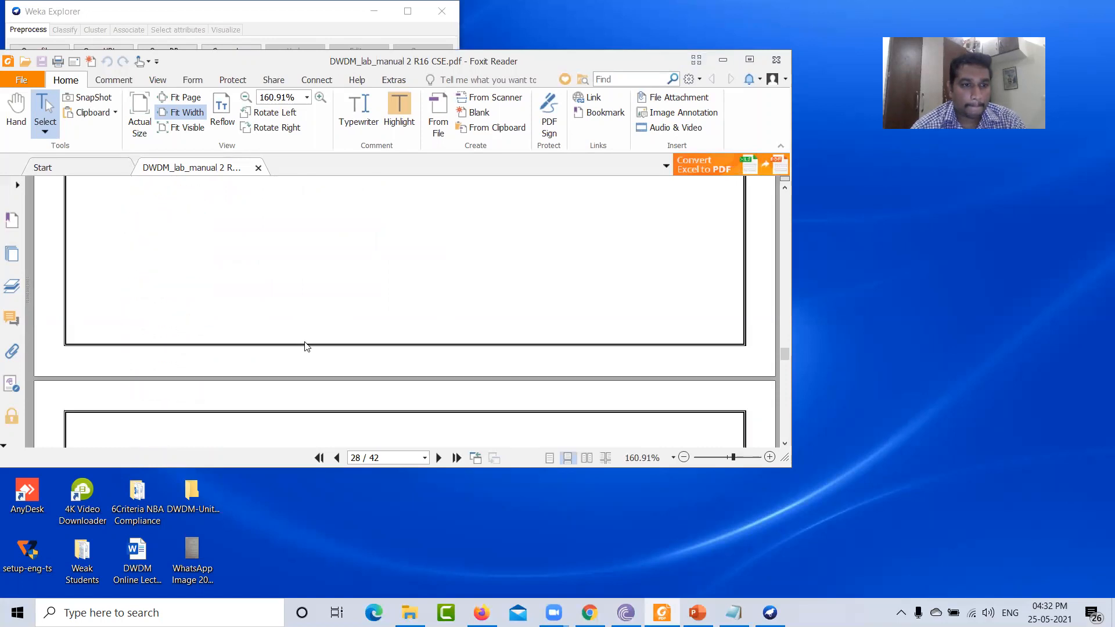
{"action": "scroll", "coordinate": [305, 346], "scroll_direction": "down", "scroll_amount": 15}
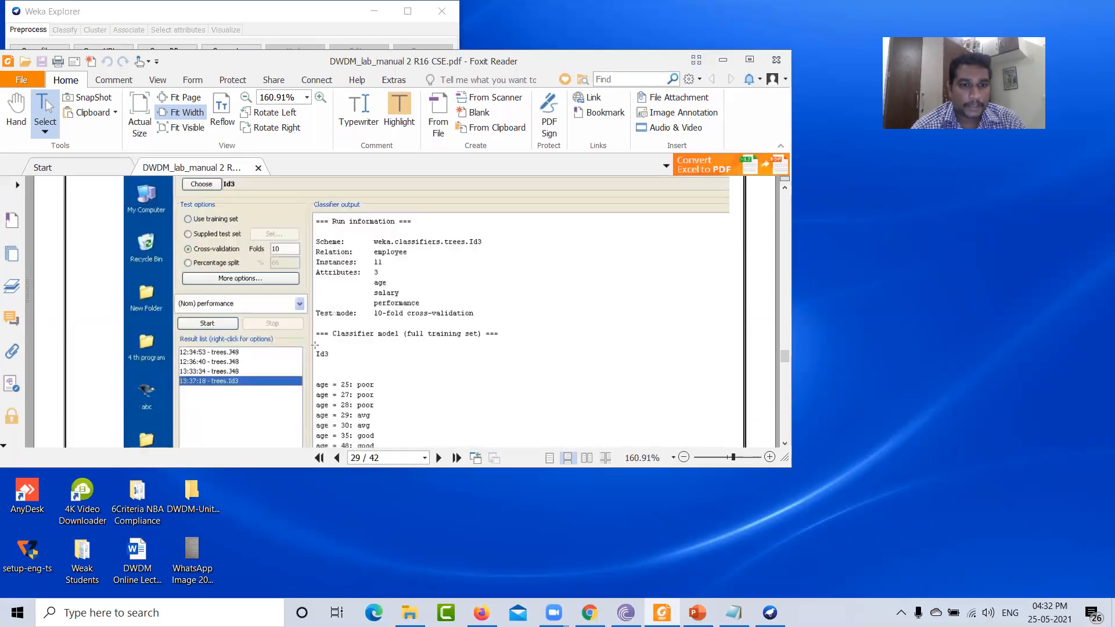
{"action": "scroll", "coordinate": [369, 372], "scroll_direction": "down", "scroll_amount": 12}
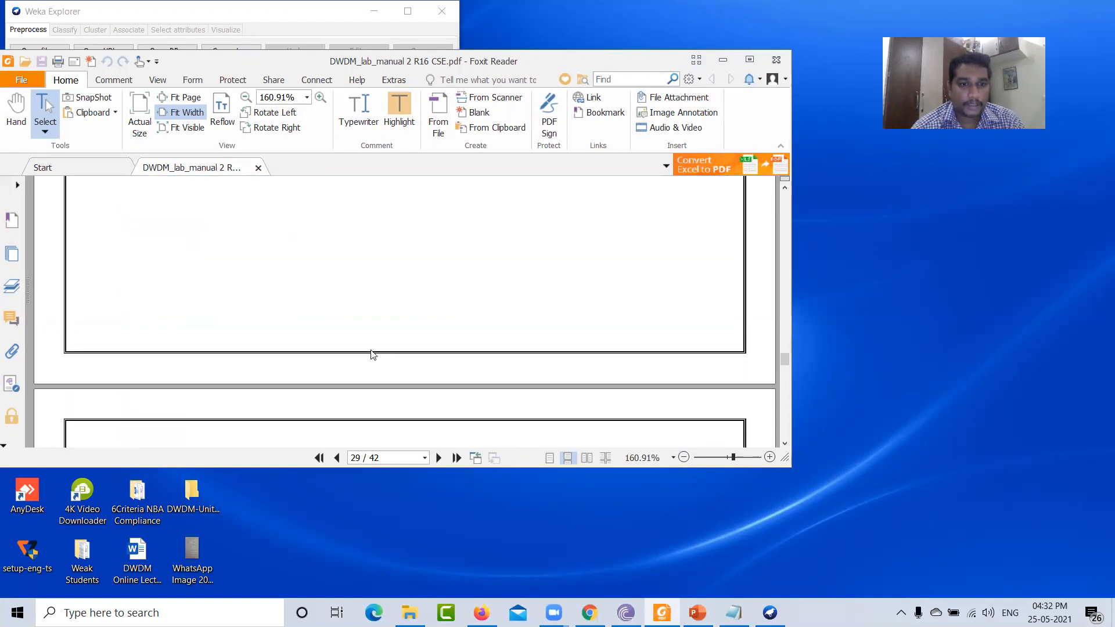
{"action": "scroll", "coordinate": [257, 307], "scroll_direction": "down", "scroll_amount": 15}
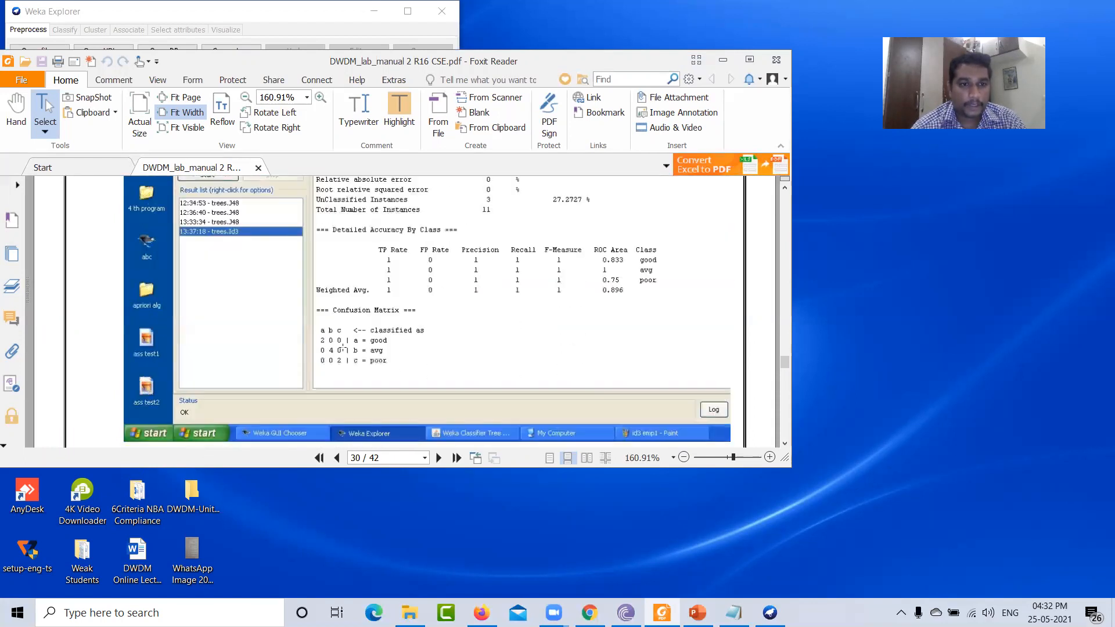
{"action": "scroll", "coordinate": [383, 353], "scroll_direction": "up", "scroll_amount": 12}
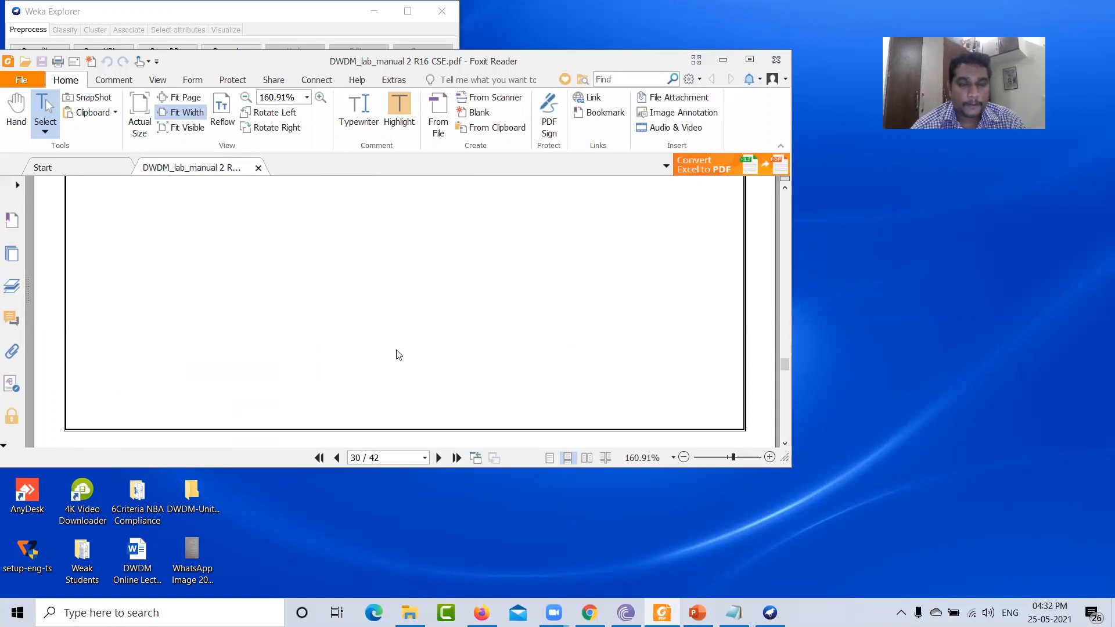
{"action": "scroll", "coordinate": [453, 354], "scroll_direction": "up", "scroll_amount": 8}
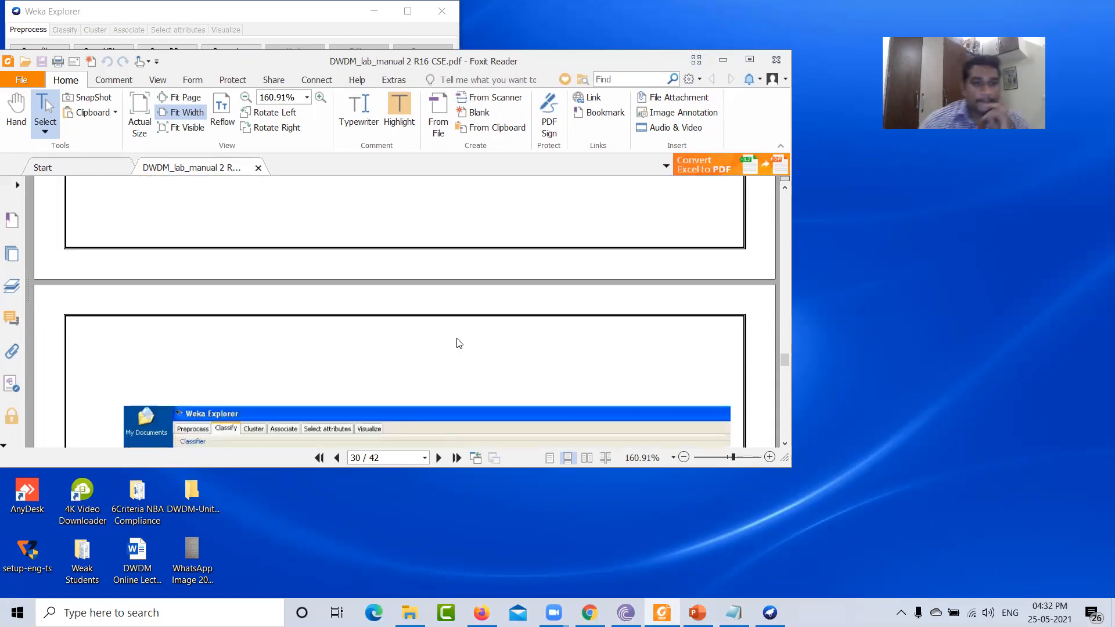
- Close Weka Explorer and open emp1 from the desktop with Notepad
{"action": "left_click", "coordinate": [730, 65]}
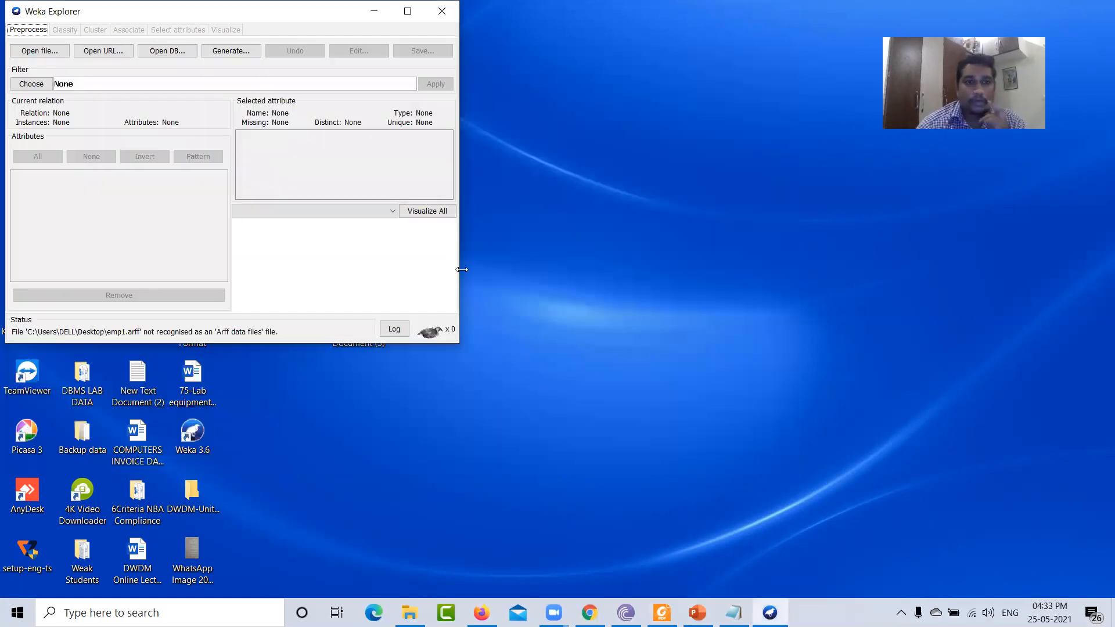
{"action": "left_click", "coordinate": [441, 11]}
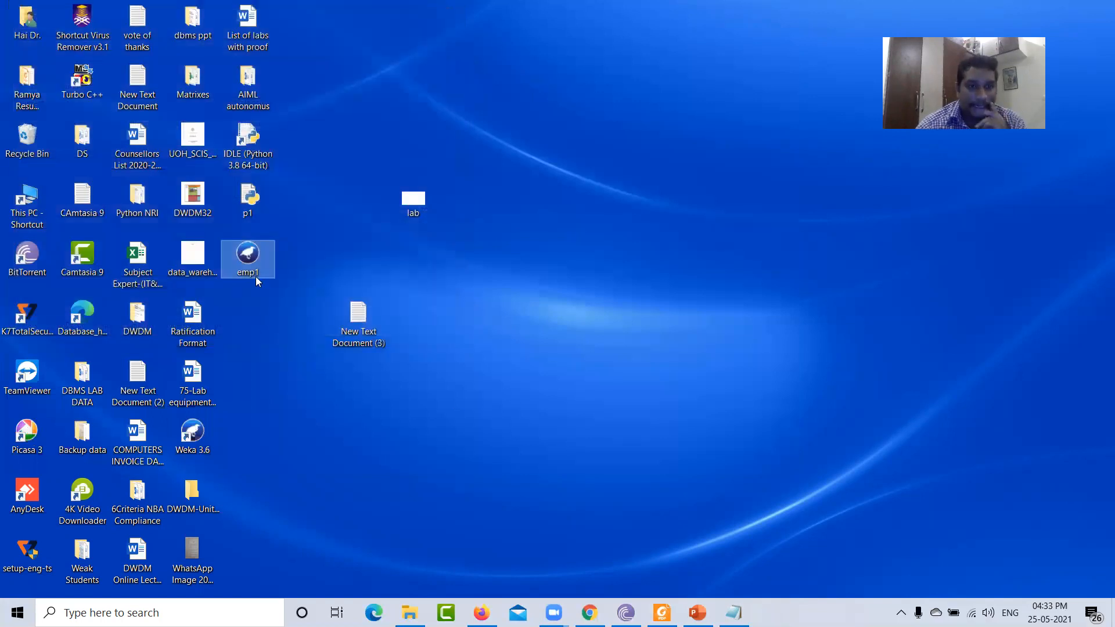
{"action": "right_click", "coordinate": [258, 257]}
{"action": "mouse_move", "coordinate": [334, 350]}
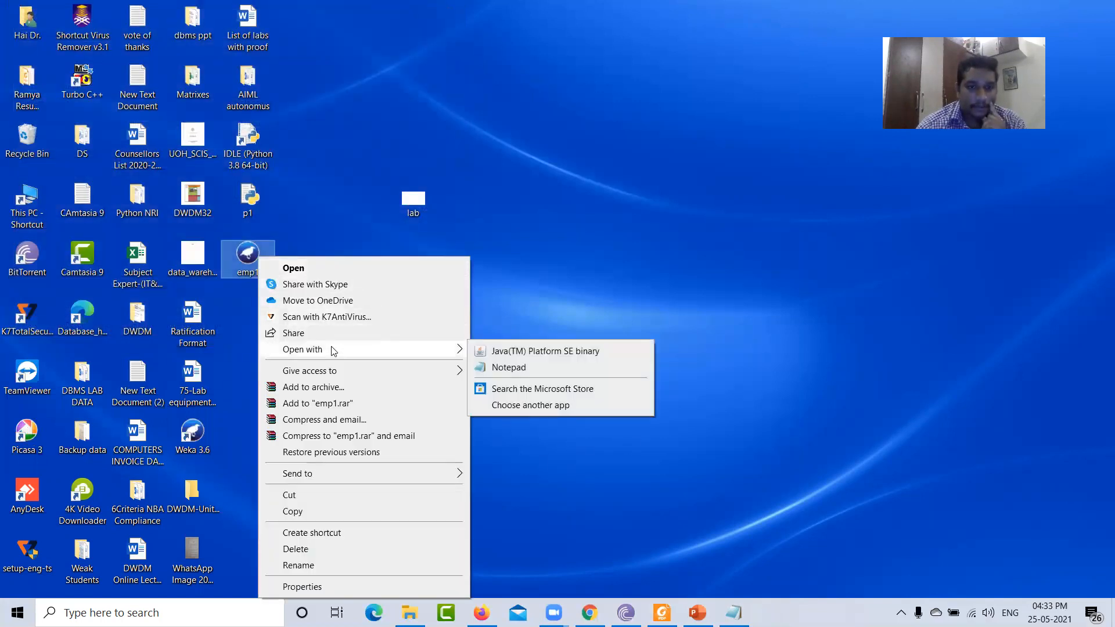
{"action": "left_click", "coordinate": [501, 367]}
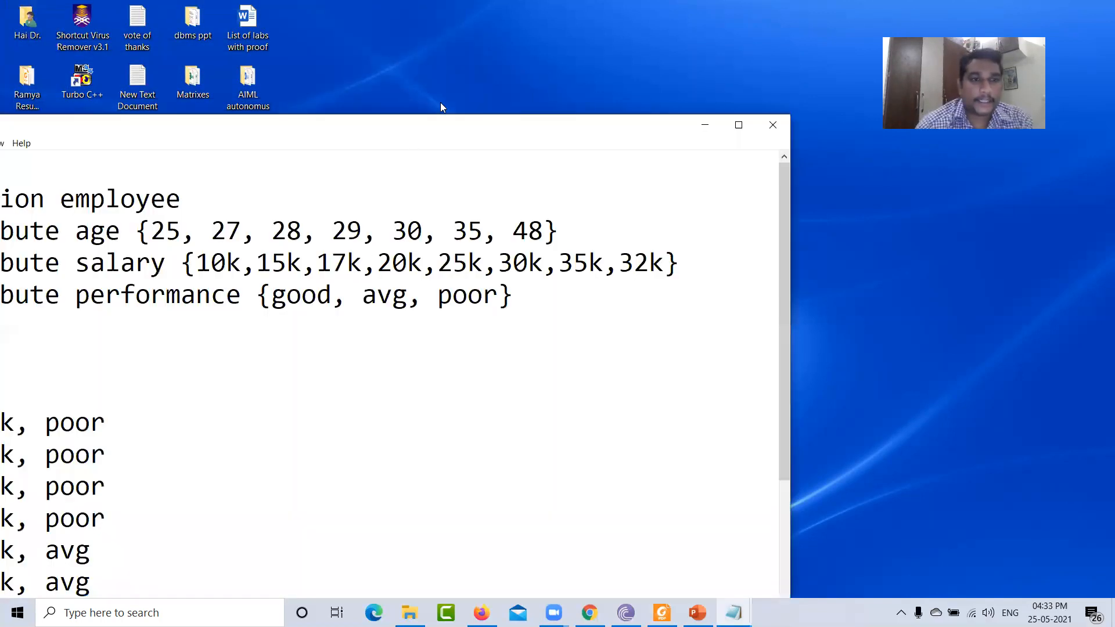
- Scroll through emp1's header and data lines, then close Notepad
{"action": "left_click_drag", "start_coordinate": [445, 133], "coordinate": [703, 95]}
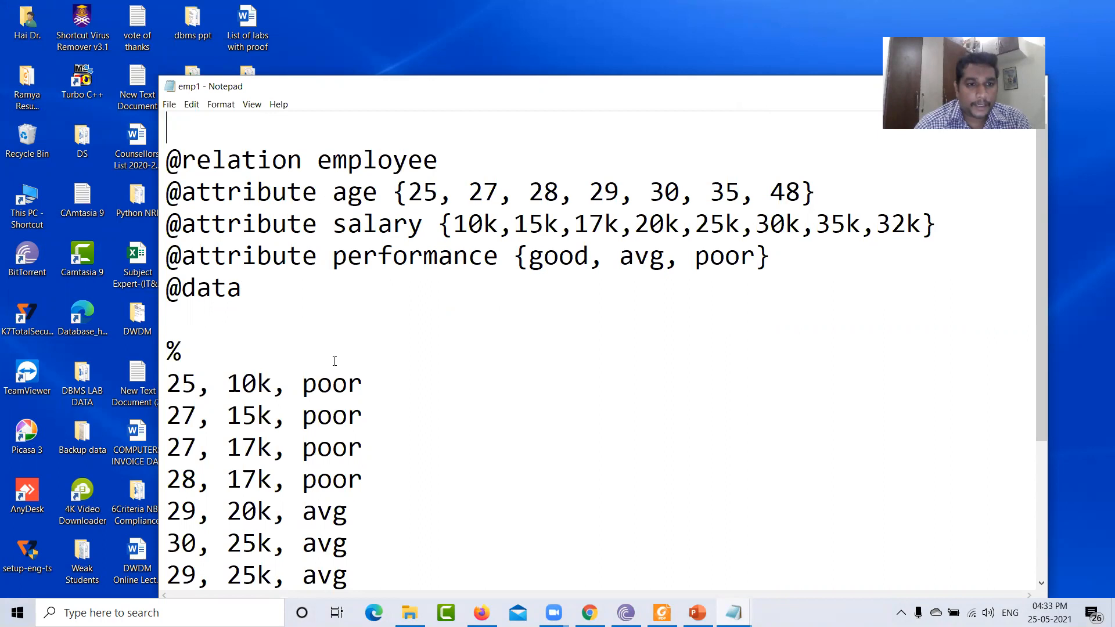
{"action": "scroll", "coordinate": [334, 361], "scroll_direction": "down", "scroll_amount": 2}
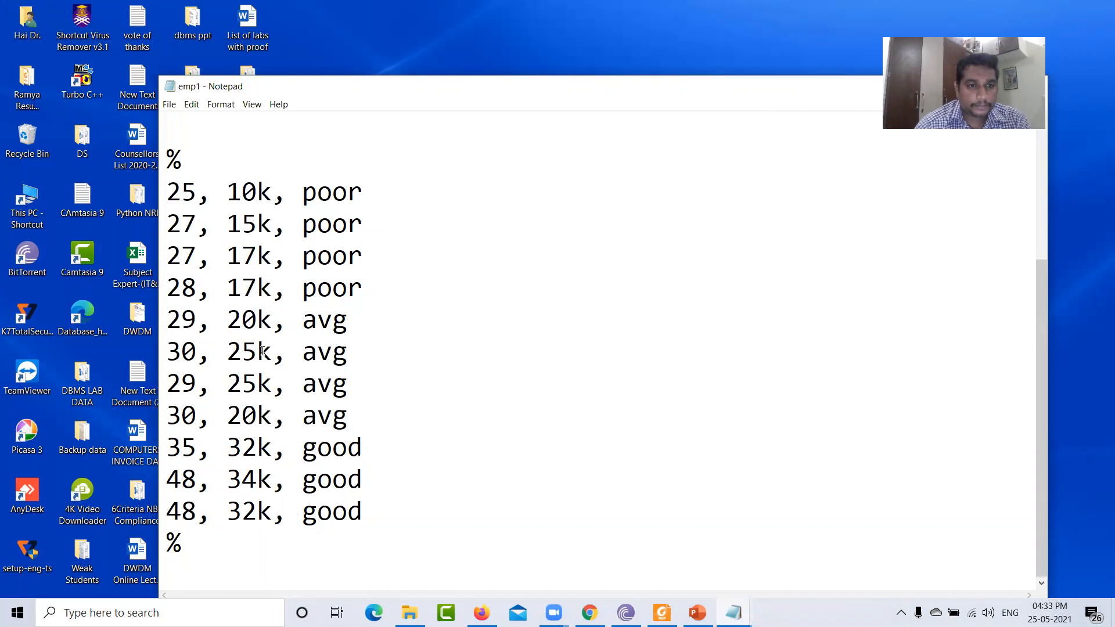
{"action": "scroll", "coordinate": [273, 297], "scroll_direction": "up", "scroll_amount": 2}
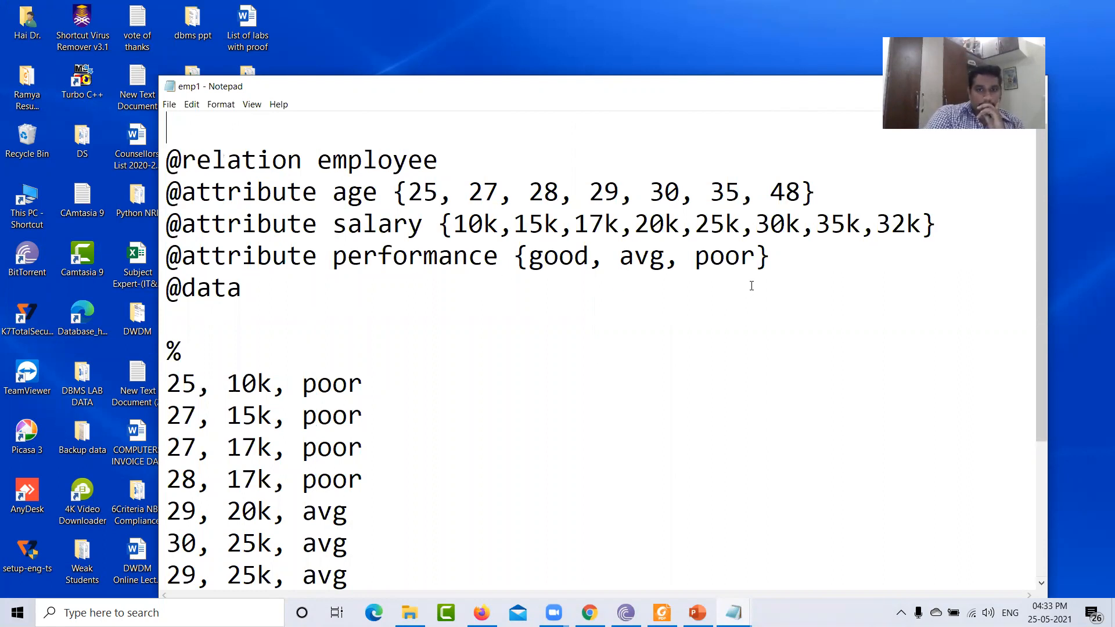
{"action": "scroll", "coordinate": [776, 294], "scroll_direction": "down", "scroll_amount": 2}
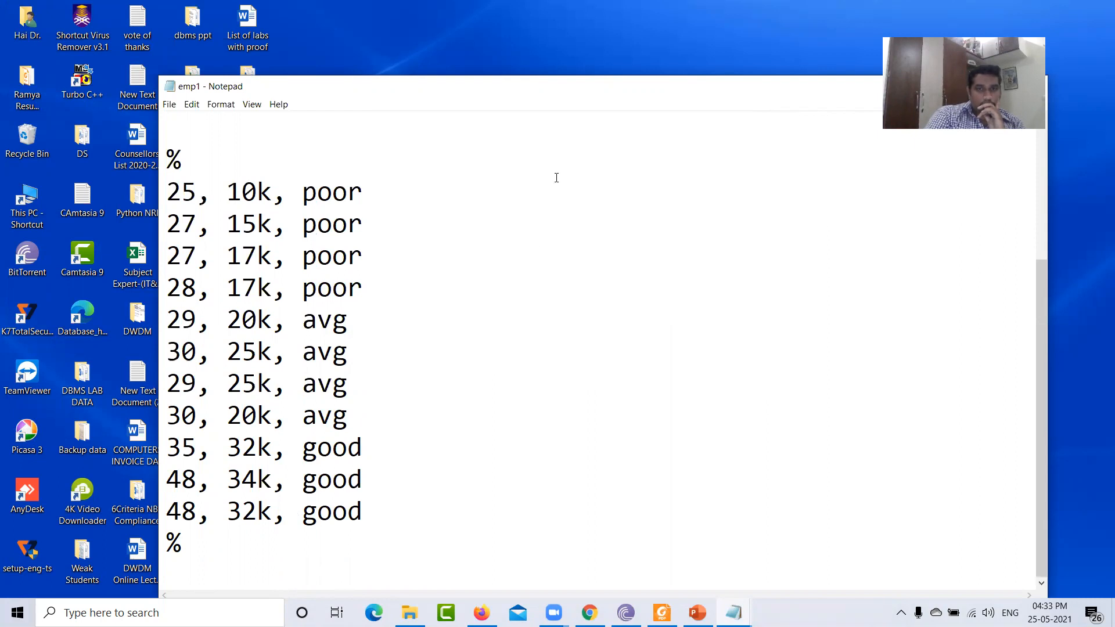
{"action": "left_click_drag", "start_coordinate": [594, 95], "coordinate": [363, 105]}
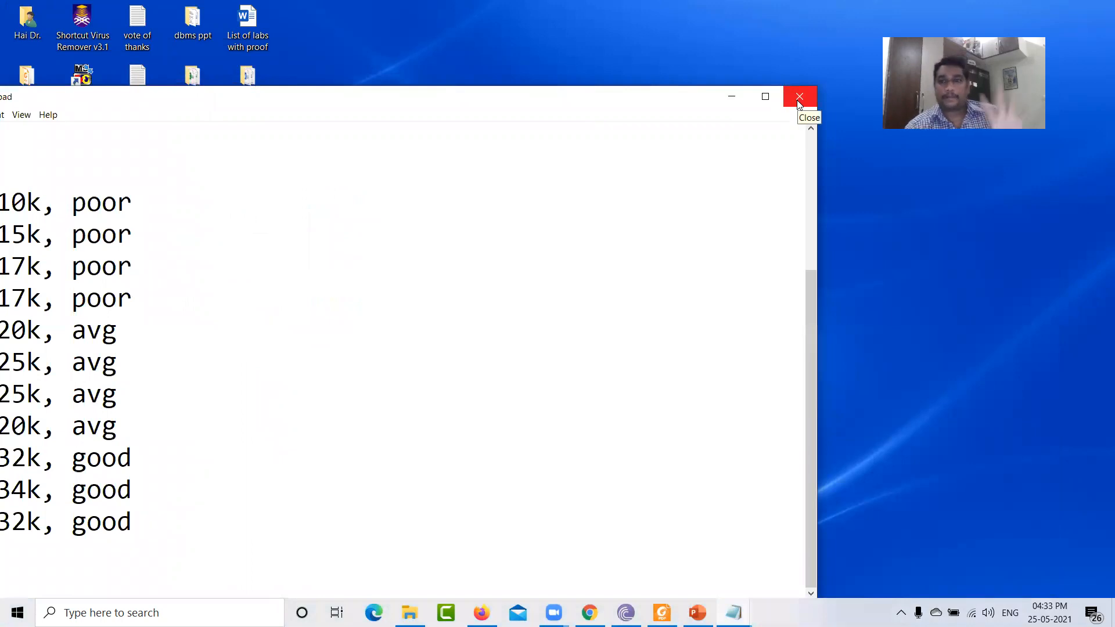
{"action": "left_click", "coordinate": [798, 98]}
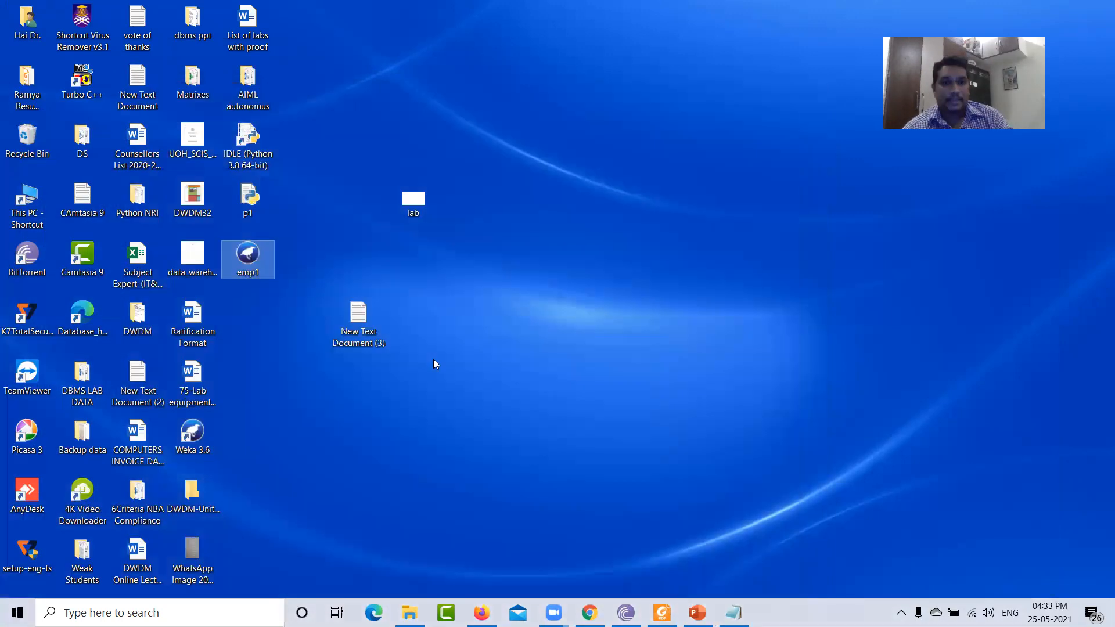